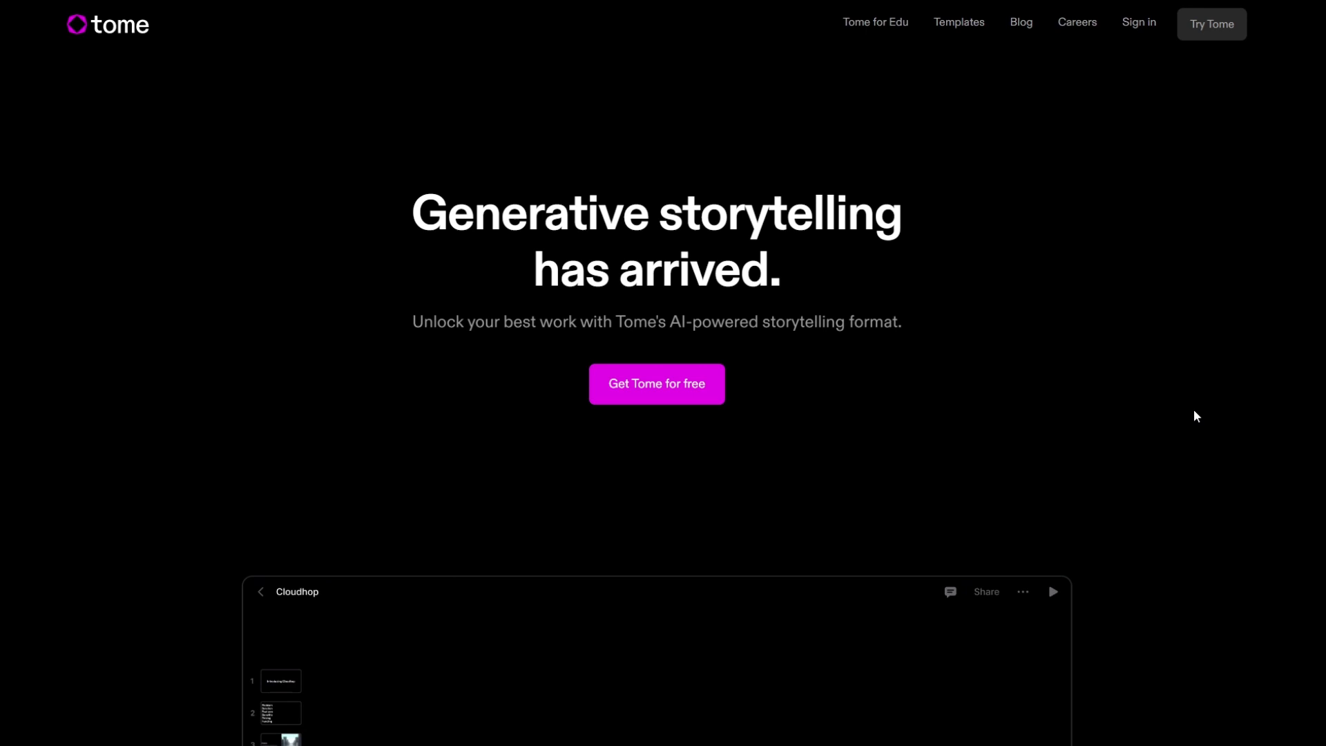
Scroll down the tome.app homepage past the AI partner, content and design sections
{"action": "scroll", "coordinate": [1196, 415], "scroll_direction": "down", "scroll_amount": 5}
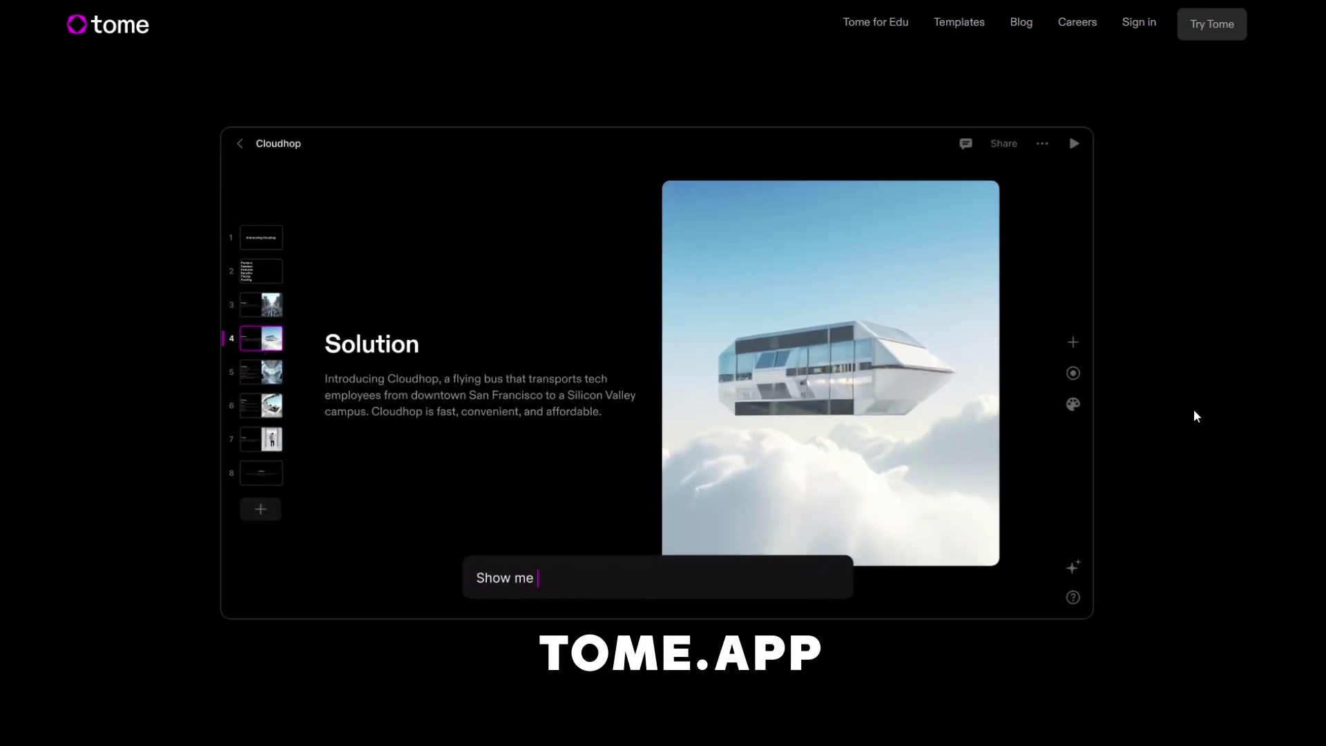
{"action": "scroll", "coordinate": [1194, 411], "scroll_direction": "down", "scroll_amount": 5}
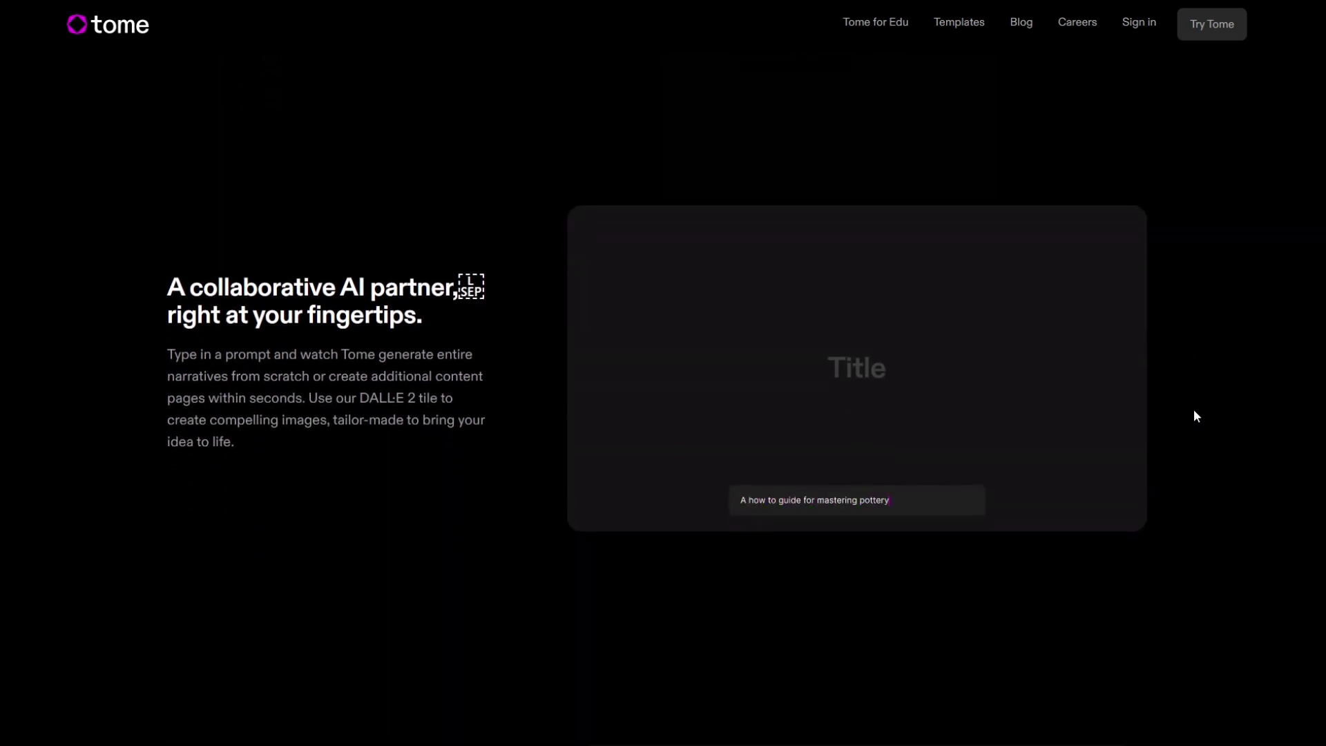
{"action": "scroll", "coordinate": [1196, 416], "scroll_direction": "down", "scroll_amount": 5}
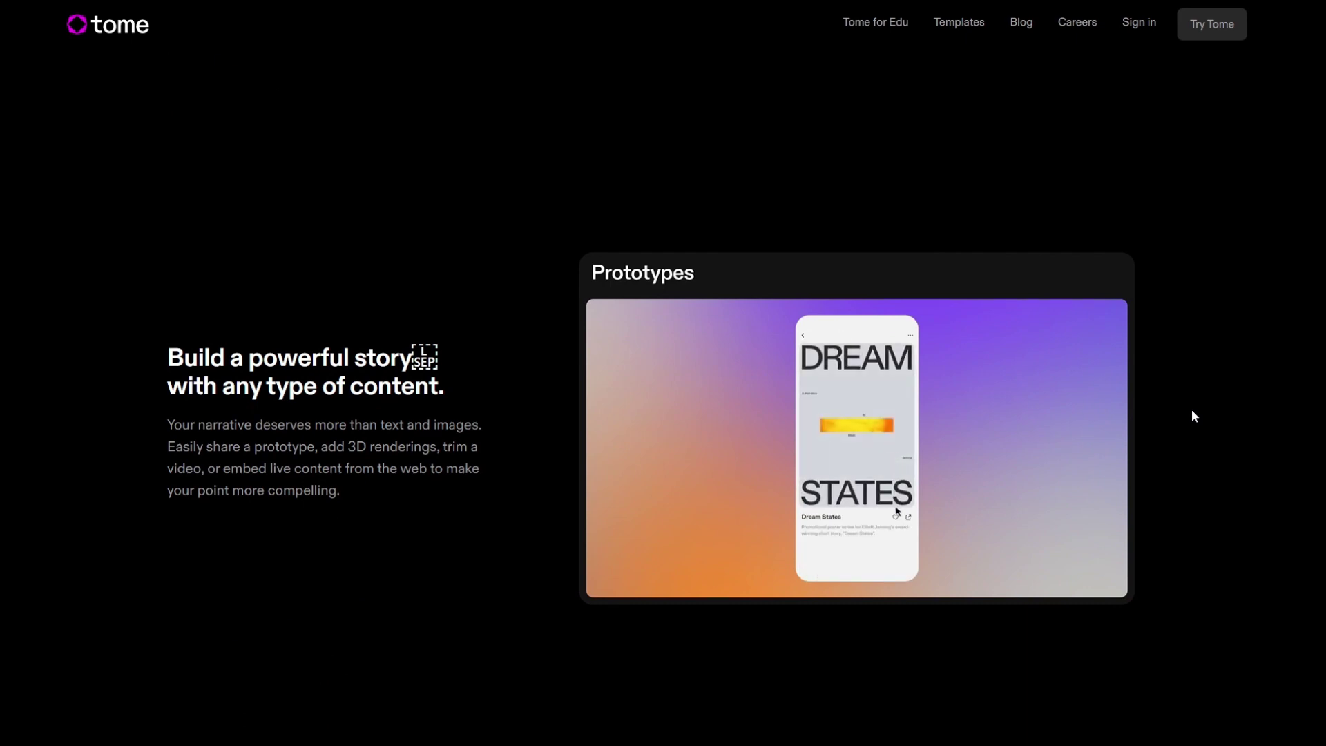
{"action": "scroll", "coordinate": [1194, 417], "scroll_direction": "down", "scroll_amount": 5}
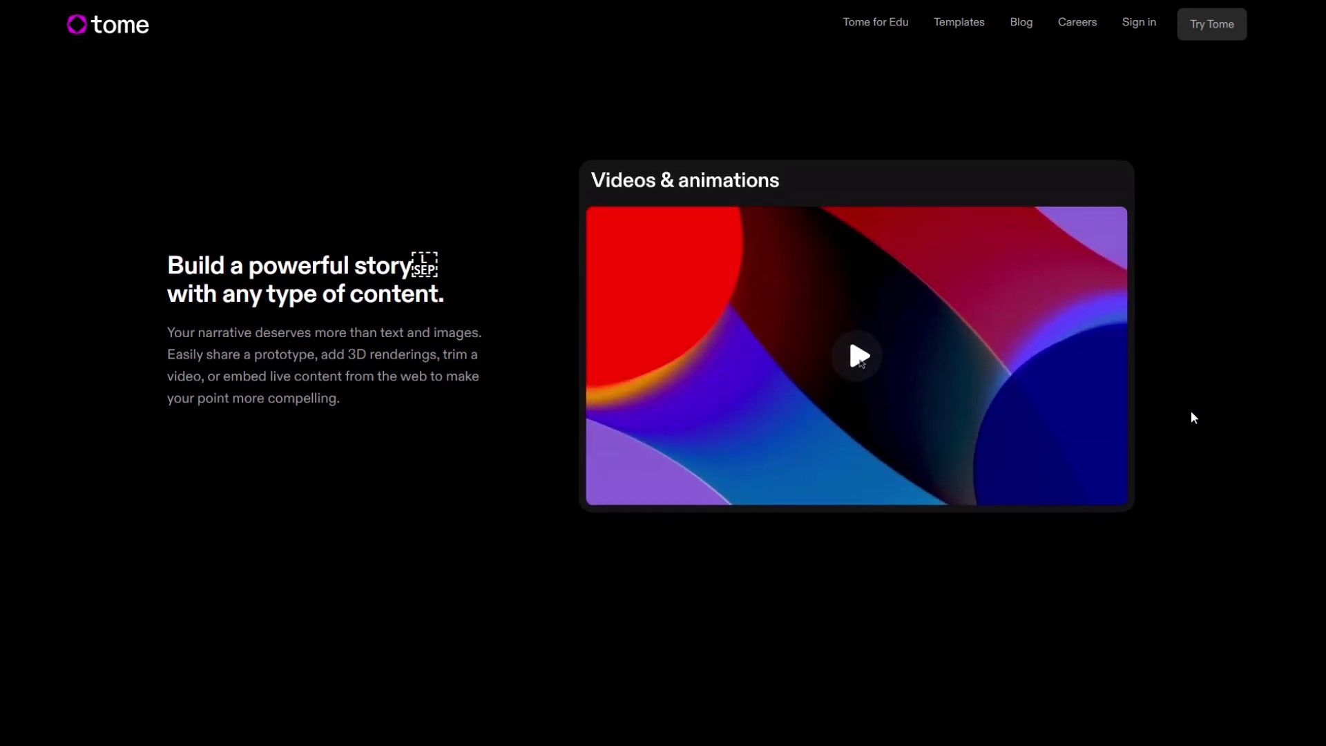
{"action": "scroll", "coordinate": [1190, 412], "scroll_direction": "down", "scroll_amount": 3}
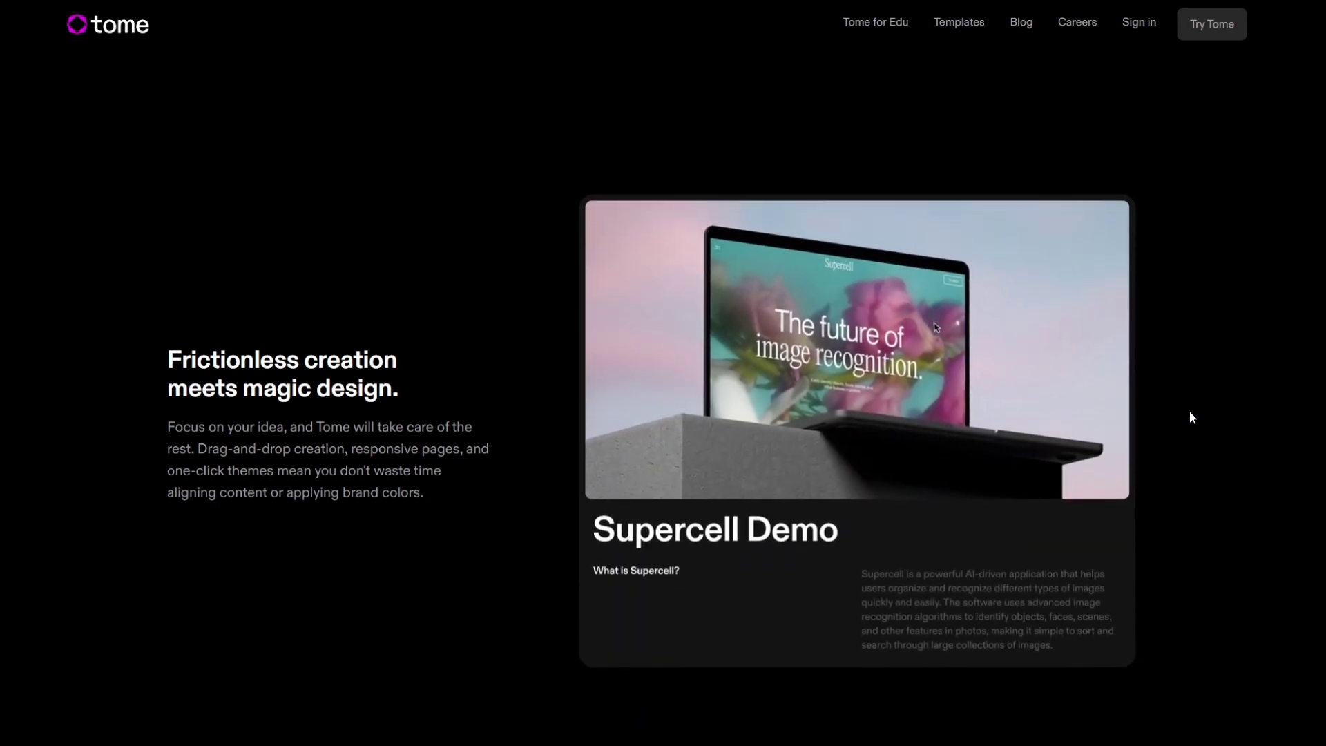
{"action": "scroll", "coordinate": [1189, 413], "scroll_direction": "down", "scroll_amount": 8}
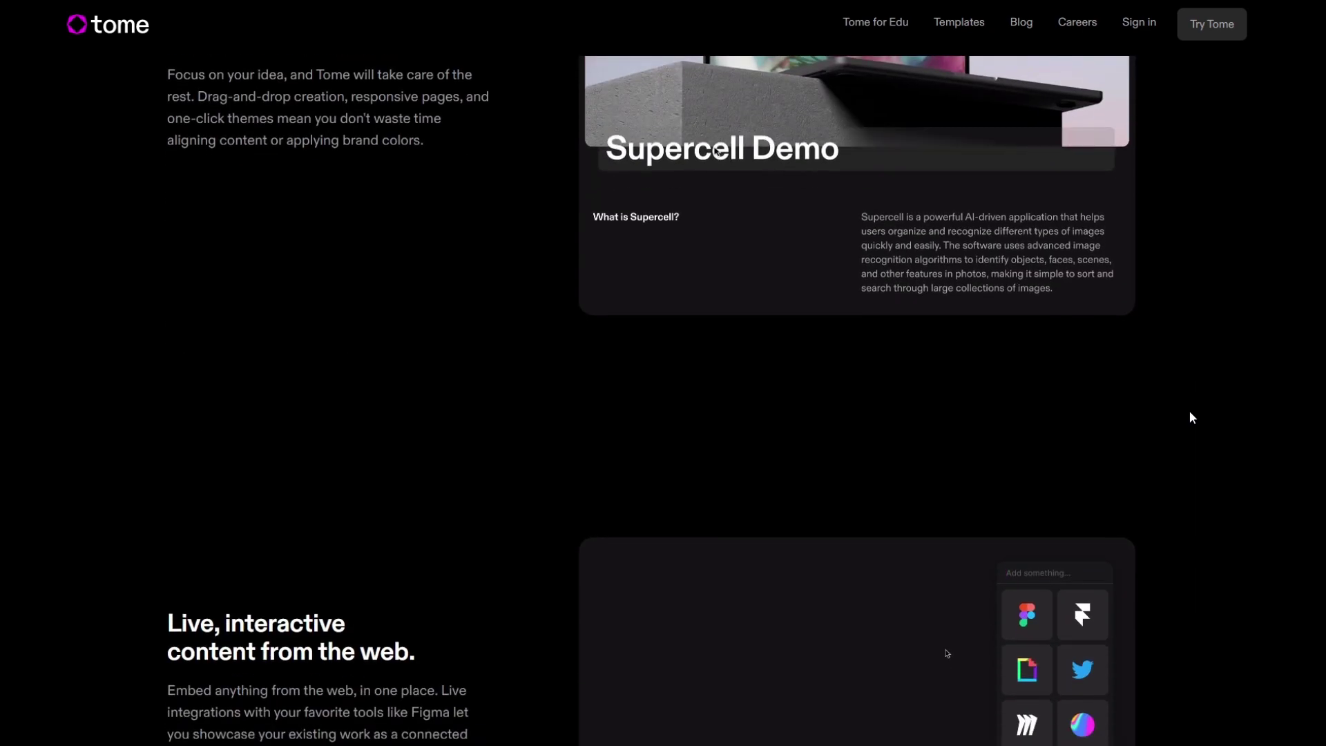
{"action": "scroll", "coordinate": [1189, 410], "scroll_direction": "down", "scroll_amount": 3}
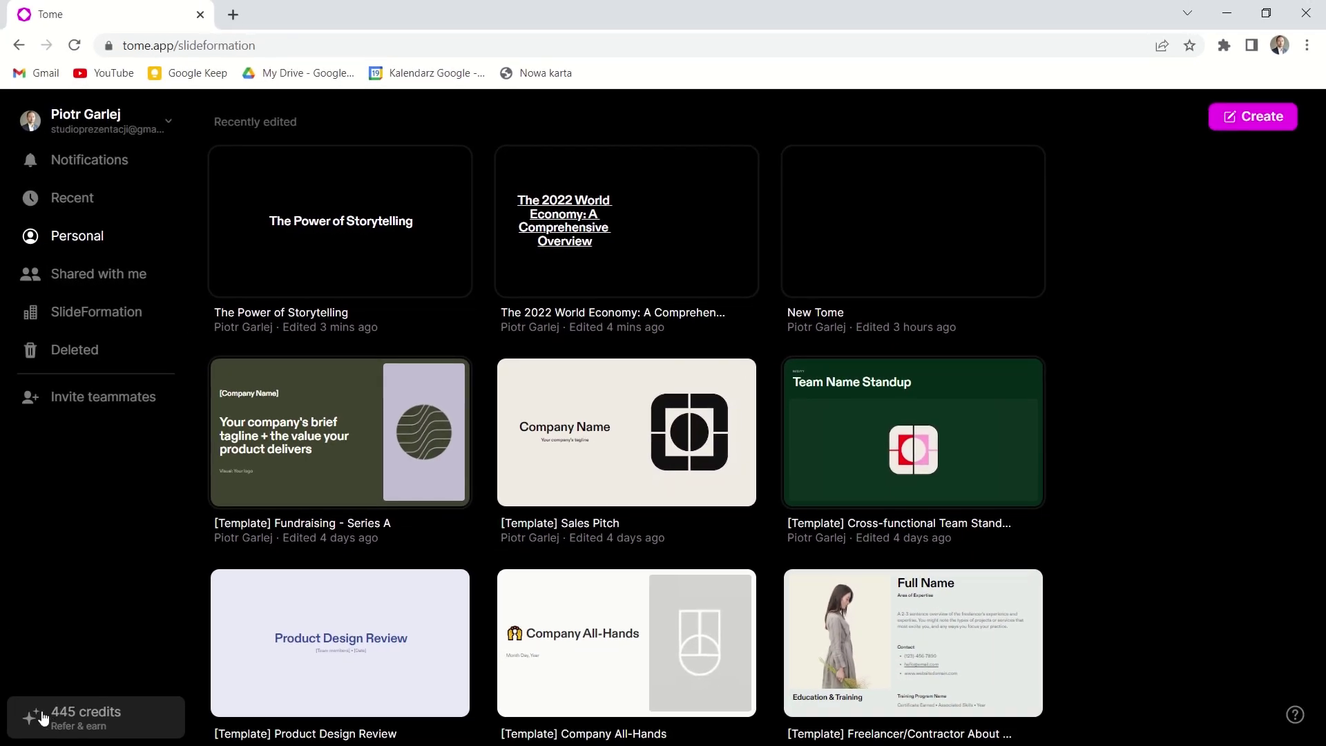
Check the 445-credit balance on the Tome dashboard
{"action": "left_click", "coordinate": [86, 717]}
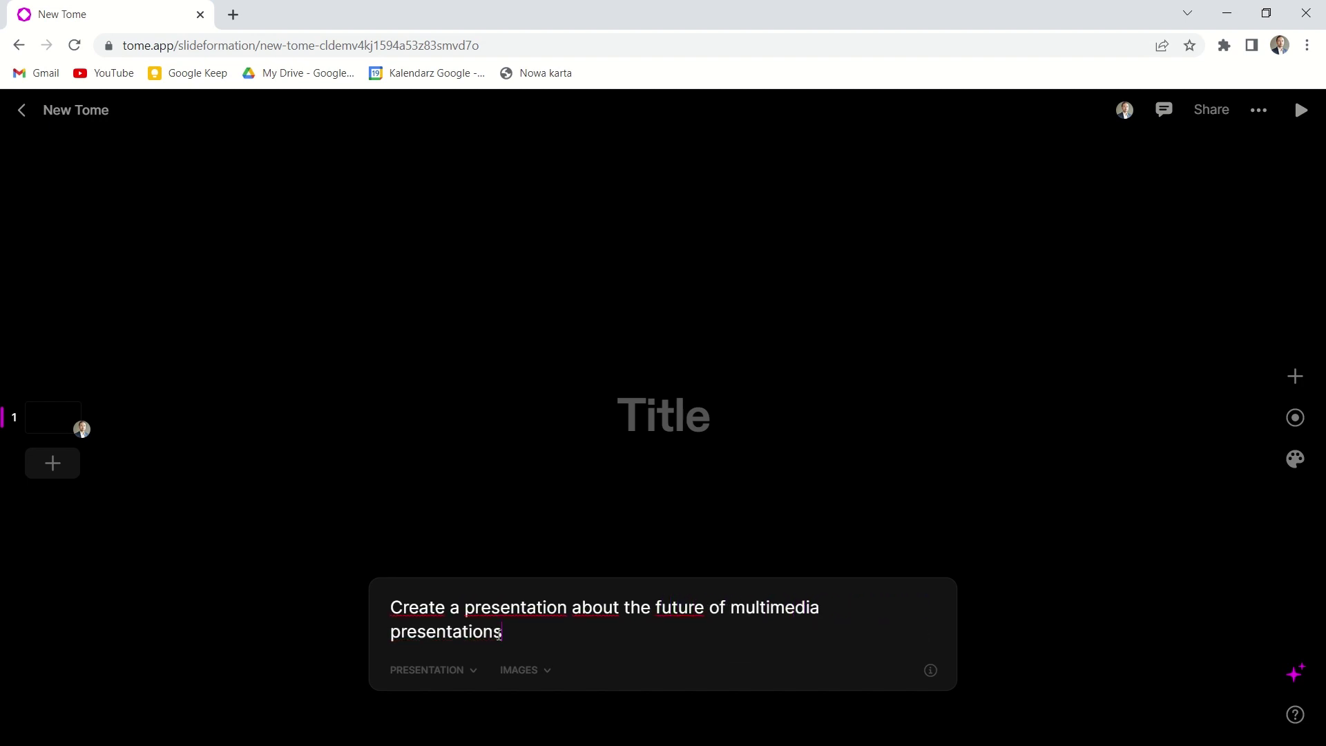
Generate the multimedia presentations deck from the prompt, keep it, and review slides 6 back to 1
{"action": "key", "text": "Return"}
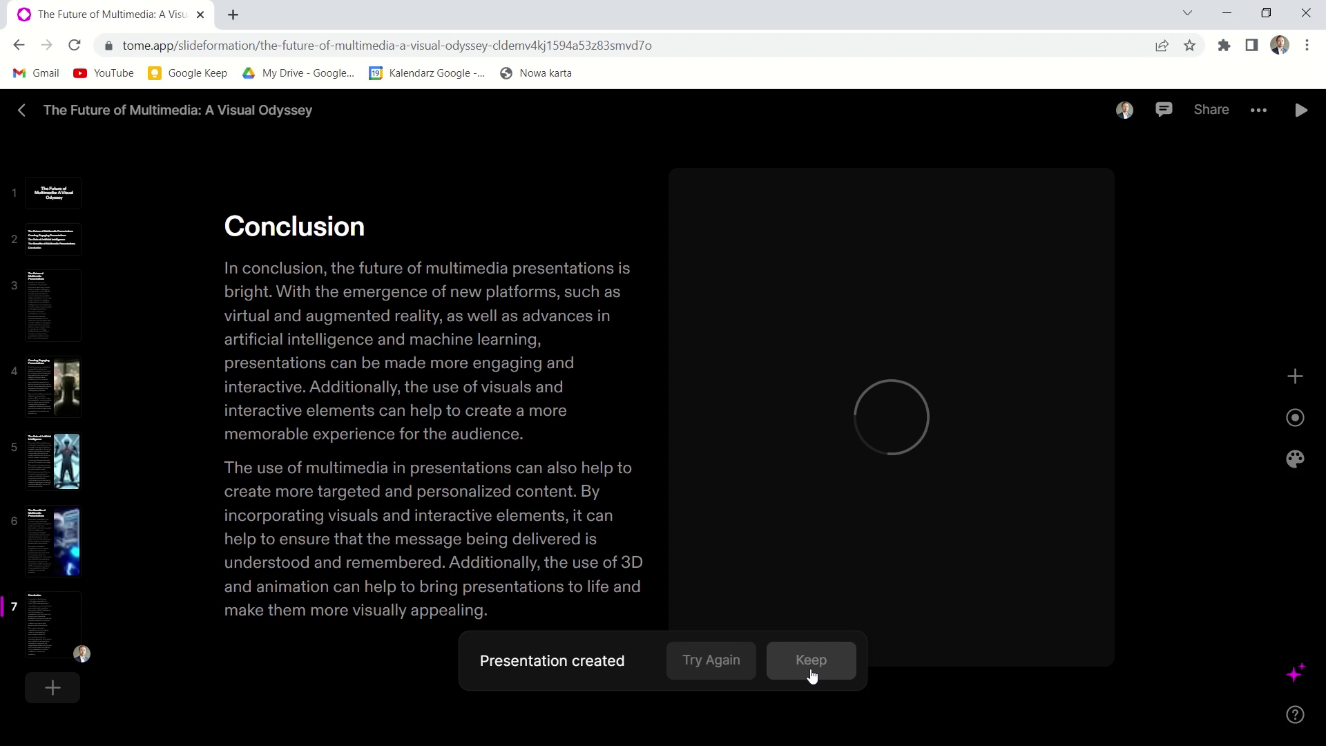
{"action": "left_click", "coordinate": [813, 670]}
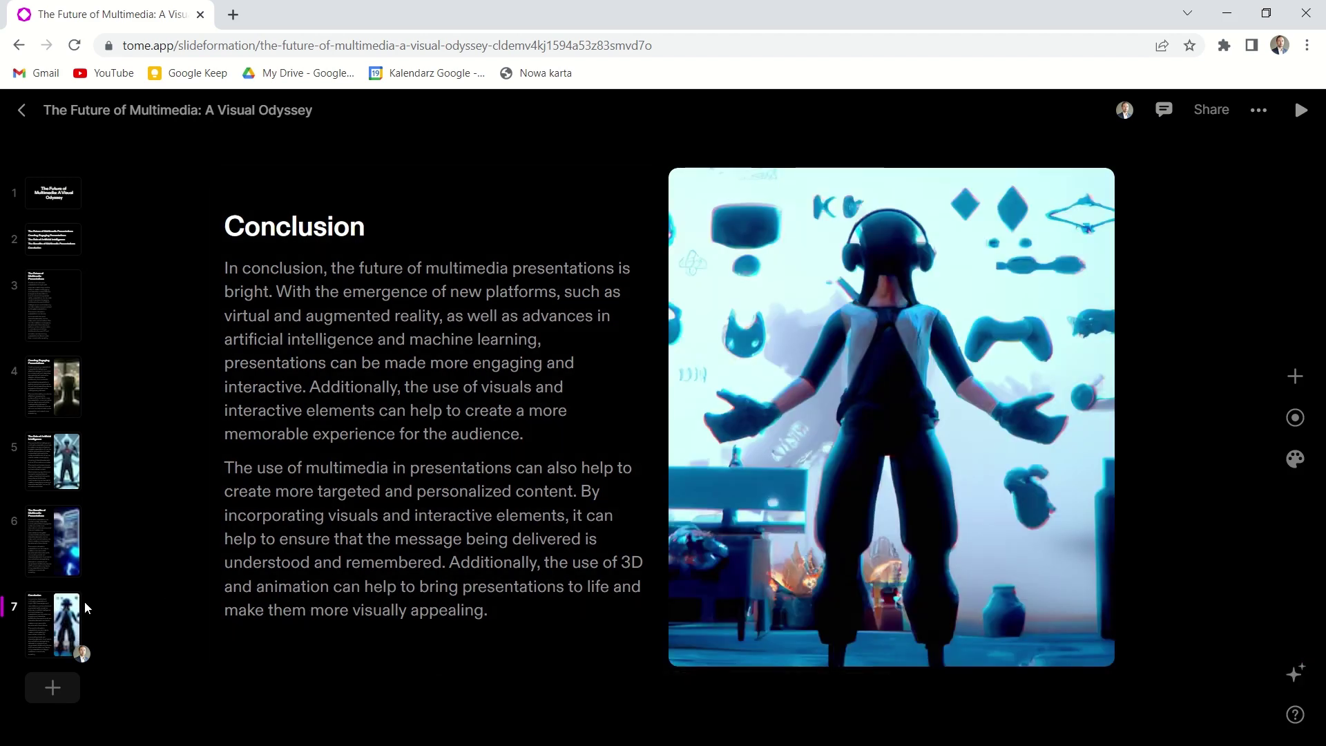
{"action": "left_click", "coordinate": [47, 541]}
{"action": "left_click", "coordinate": [56, 461]}
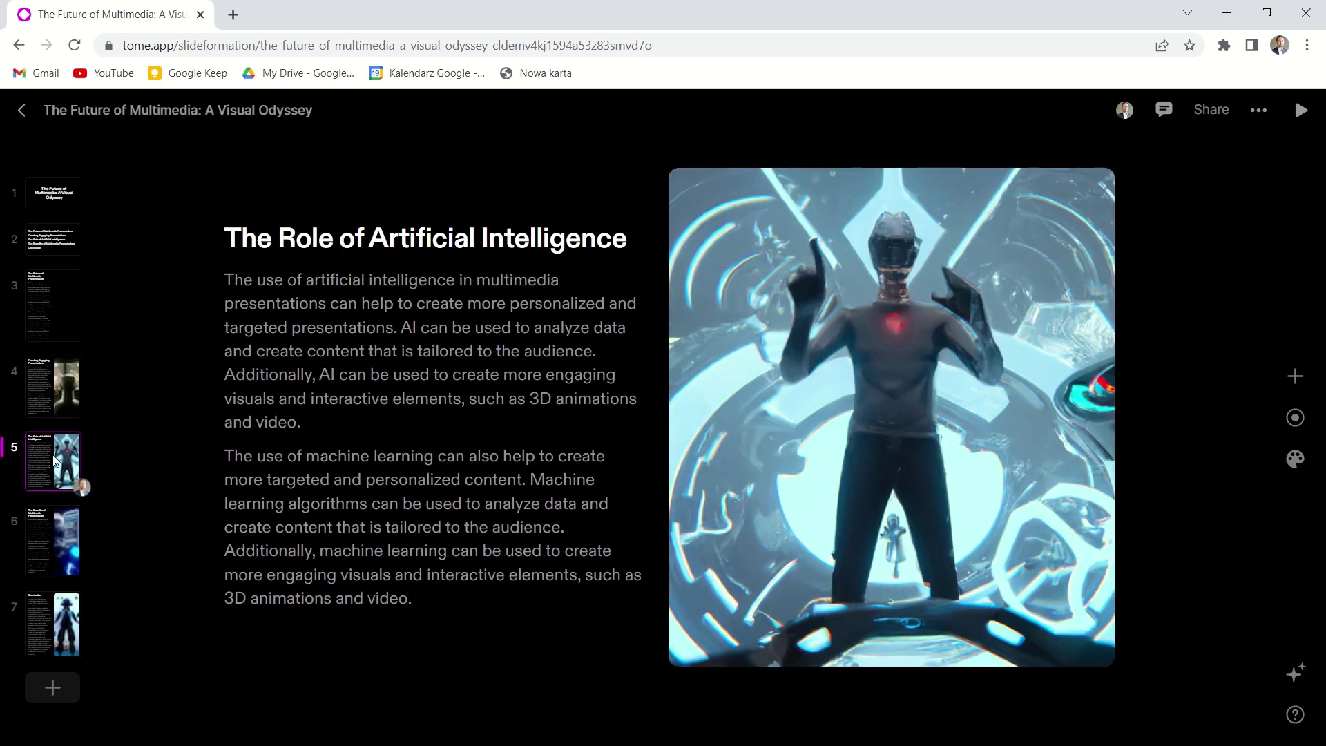
{"action": "left_click", "coordinate": [53, 378]}
{"action": "left_click", "coordinate": [48, 316]}
{"action": "left_click", "coordinate": [48, 253]}
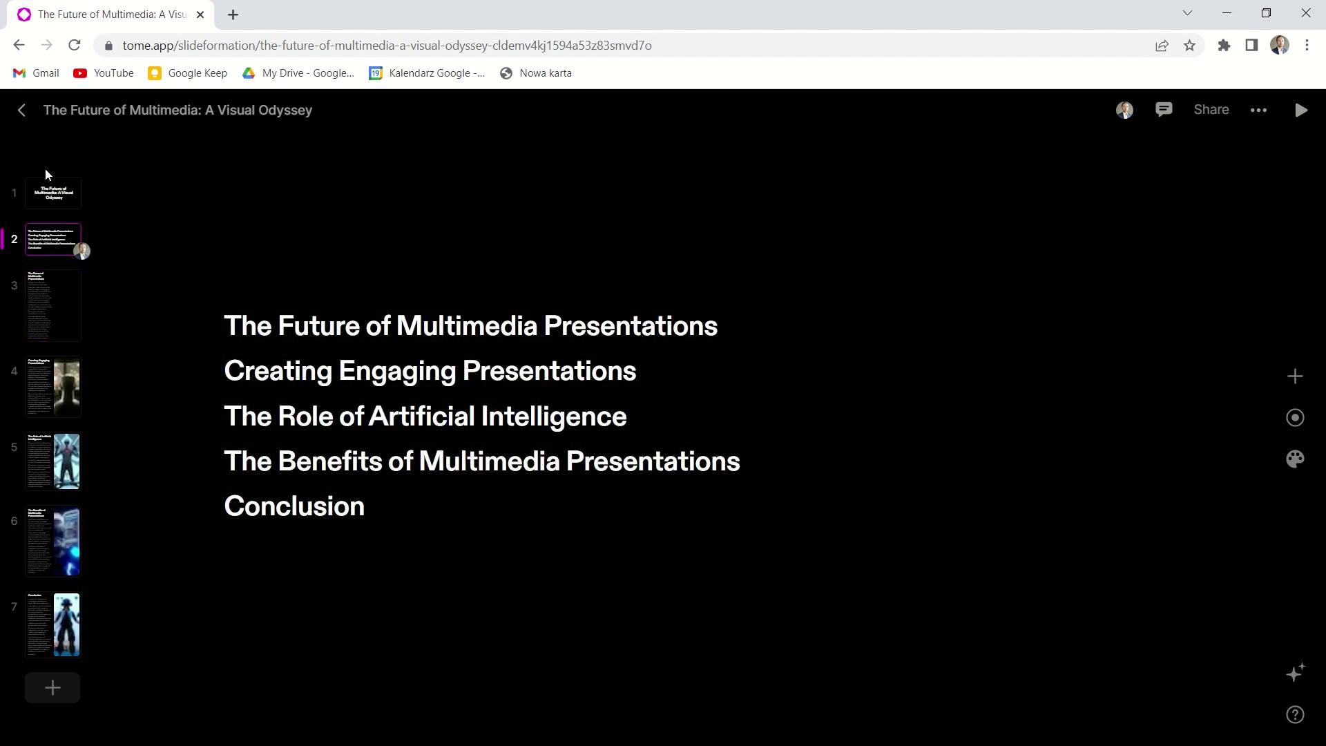
{"action": "left_click", "coordinate": [49, 188]}
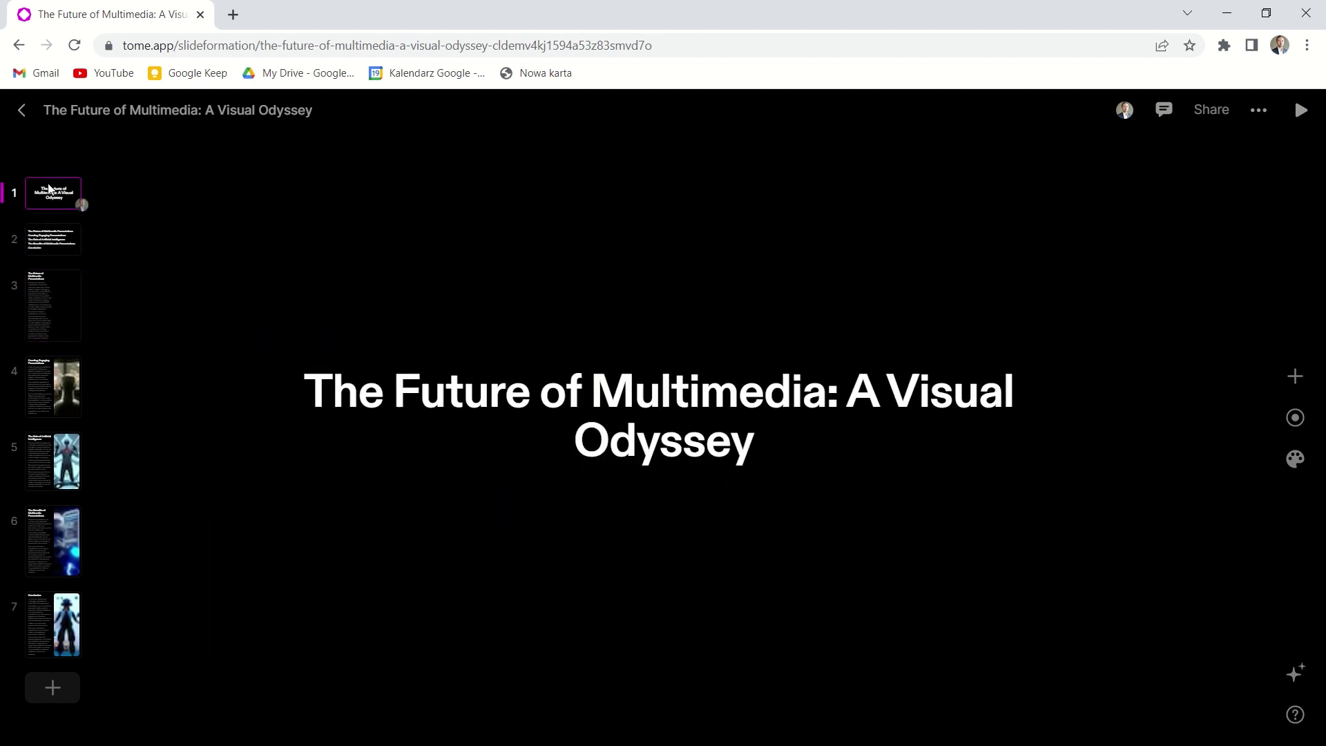
Move 'A Visual Odyssey' onto its own title line, leaving it without italic or underline
{"action": "left_click", "coordinate": [849, 395]}
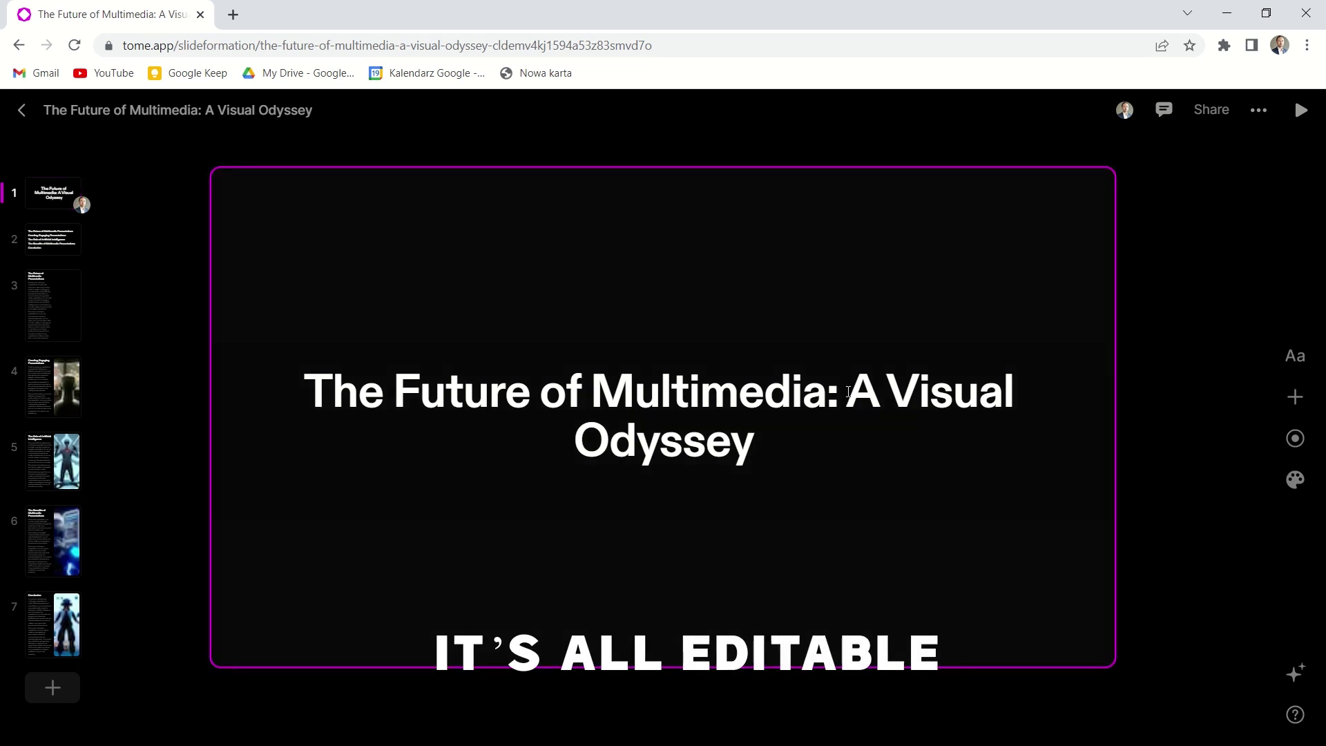
{"action": "key", "text": "Return"}
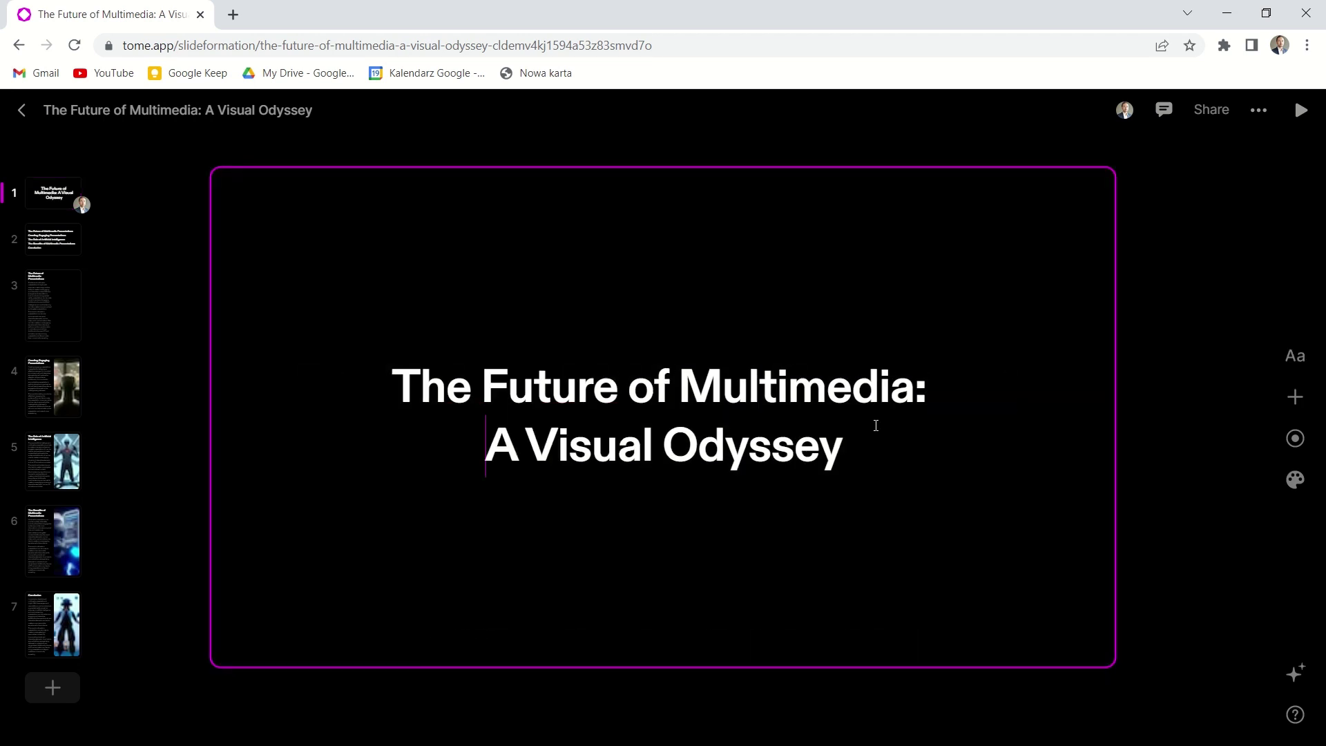
{"action": "triple_click", "coordinate": [795, 456]}
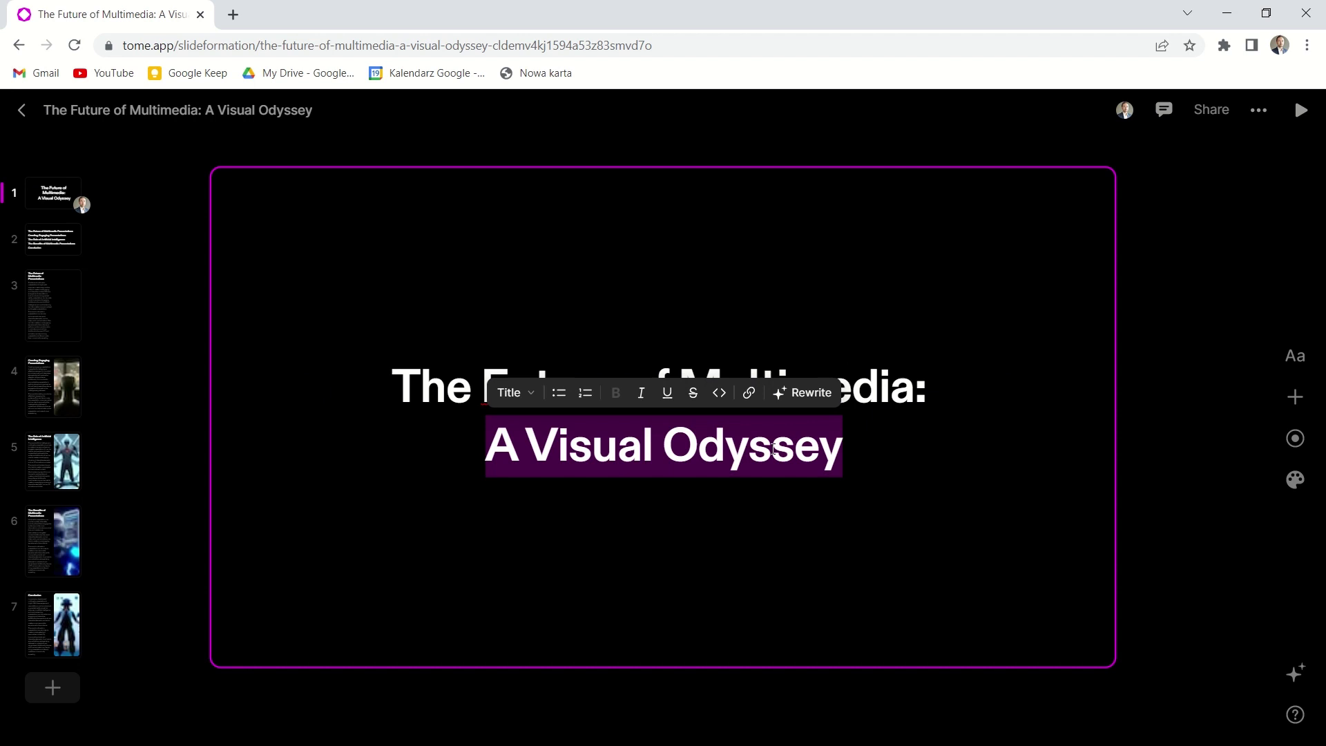
{"action": "left_click", "coordinate": [638, 396]}
{"action": "left_click", "coordinate": [638, 396]}
{"action": "left_click", "coordinate": [669, 393]}
{"action": "left_click", "coordinate": [670, 393]}
Change 'A Visual Odyssey' to the large Display text style
{"action": "left_click", "coordinate": [531, 395]}
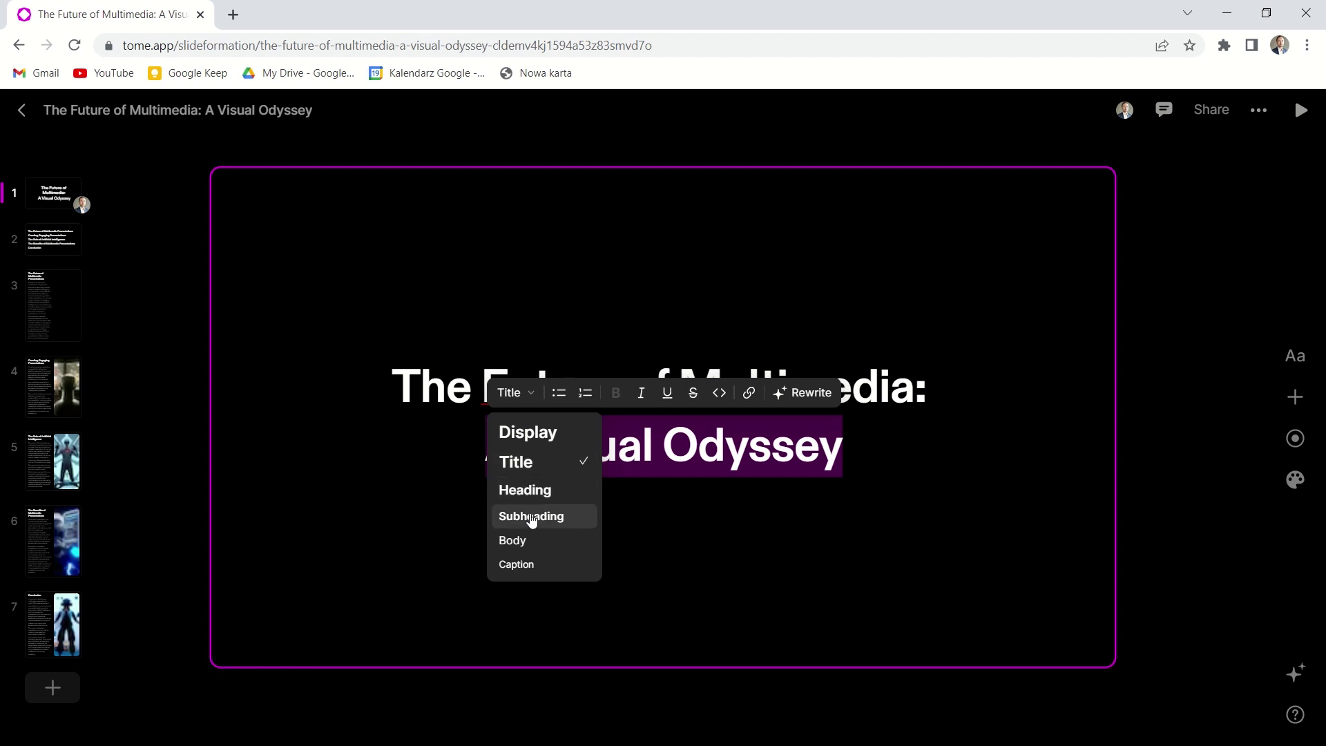
{"action": "left_click", "coordinate": [532, 515]}
{"action": "left_click", "coordinate": [551, 408]}
{"action": "left_click", "coordinate": [540, 431]}
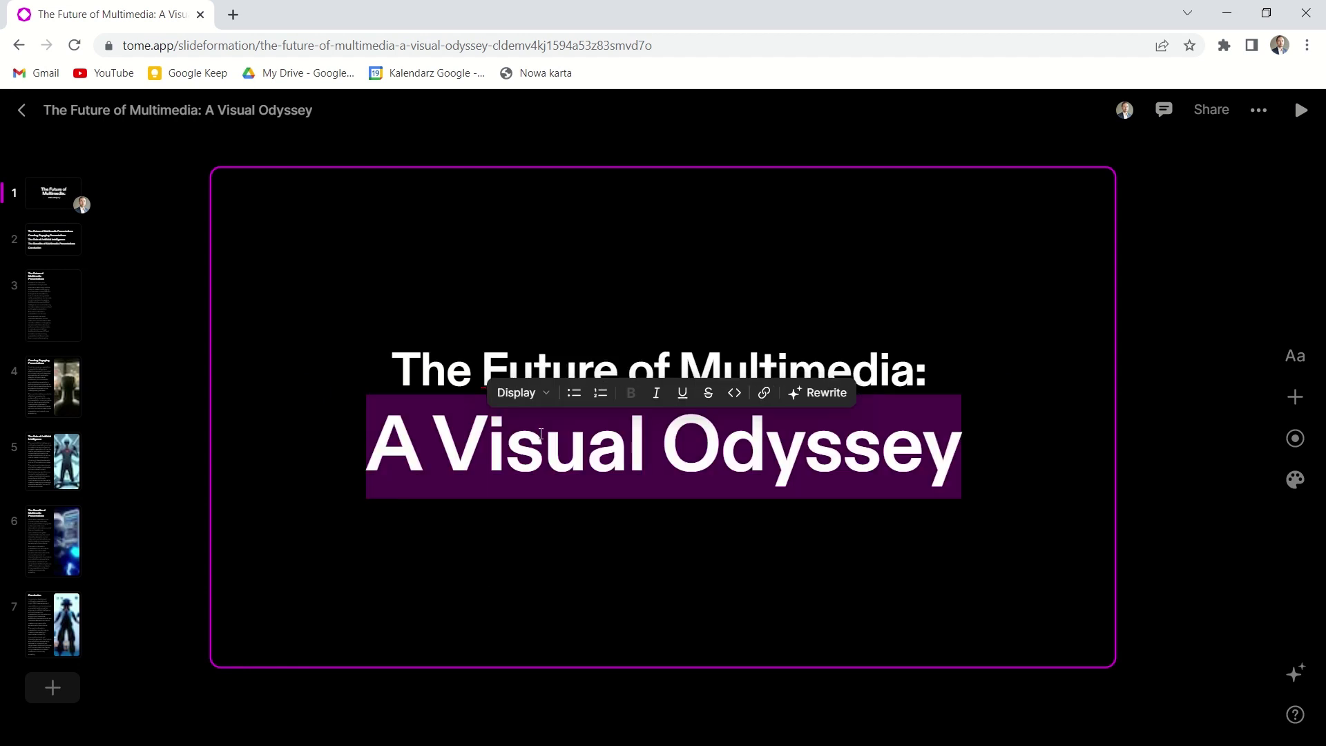
{"action": "left_click", "coordinate": [1295, 396]}
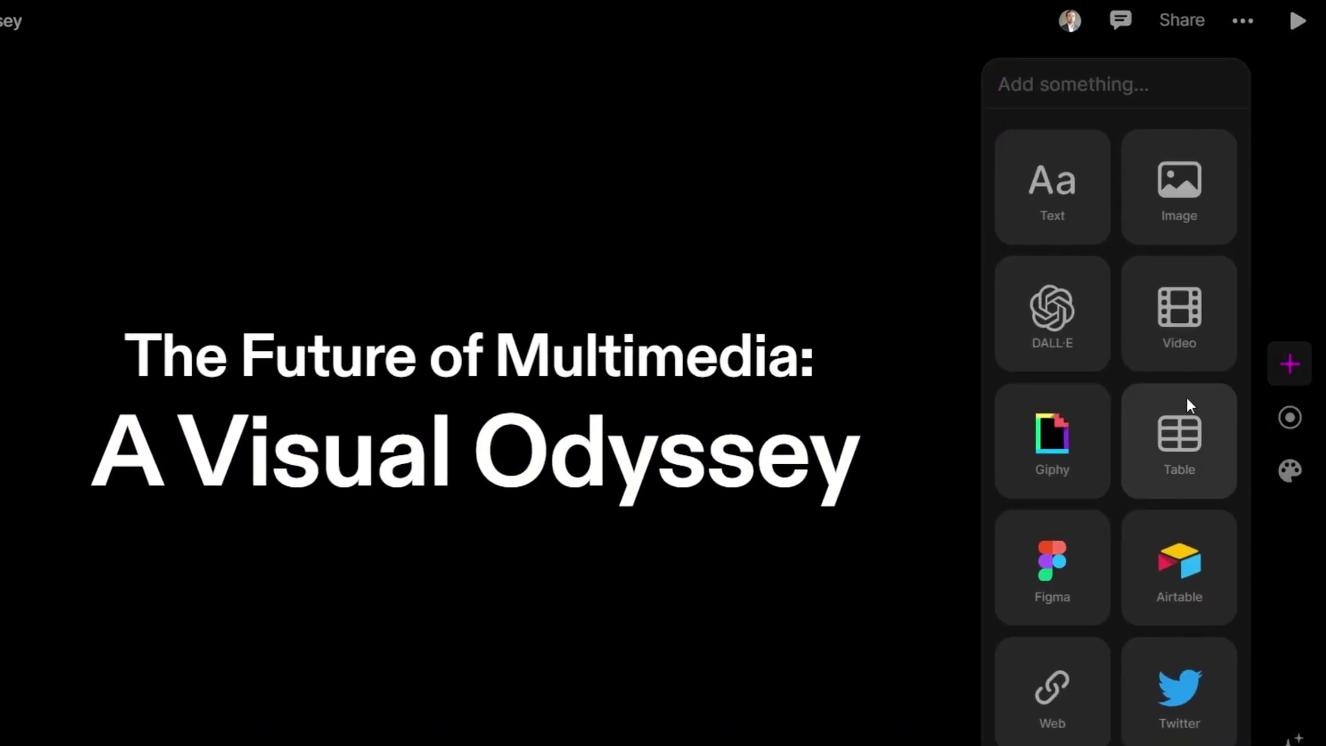
Upload the hands-holding-growth-chart photo into a new image block on the title slide
{"action": "left_click", "coordinate": [1174, 205]}
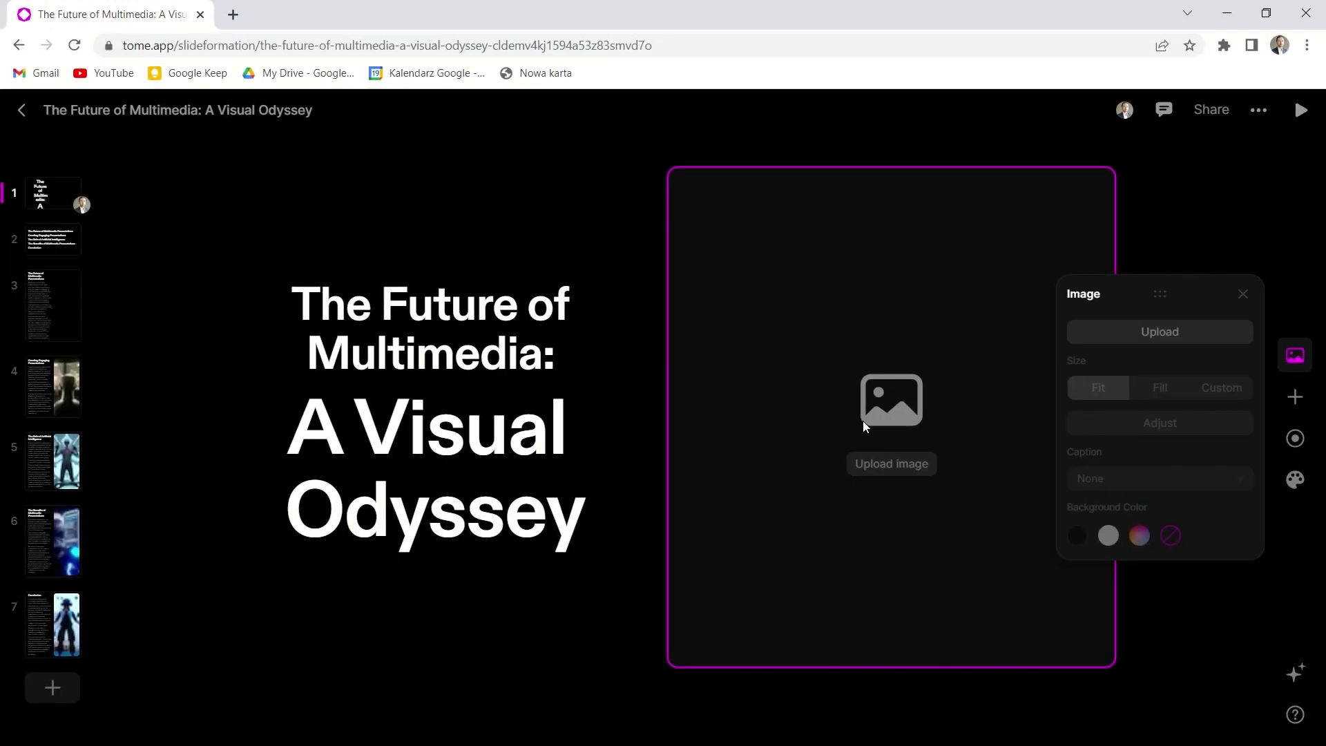
{"action": "left_click", "coordinate": [875, 464]}
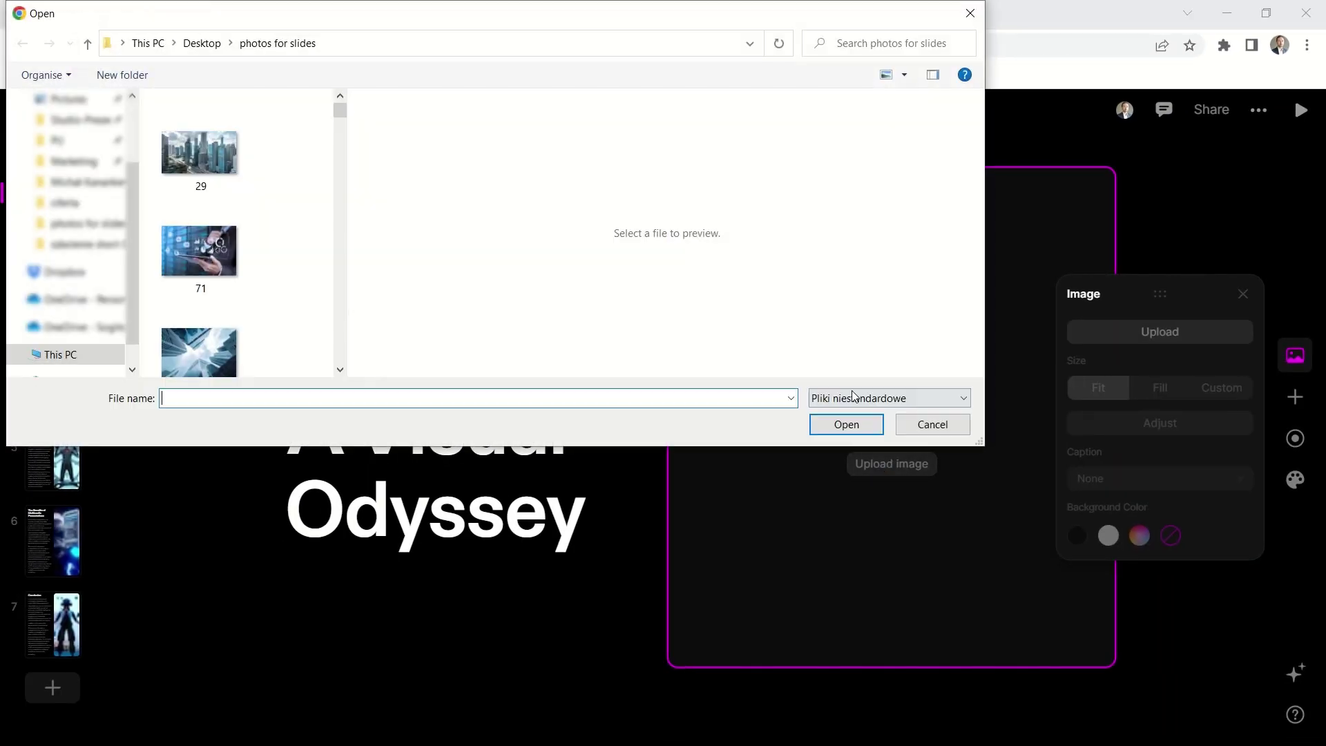
{"action": "scroll", "coordinate": [214, 260], "scroll_direction": "down", "scroll_amount": 3}
{"action": "double_click", "coordinate": [214, 275]}
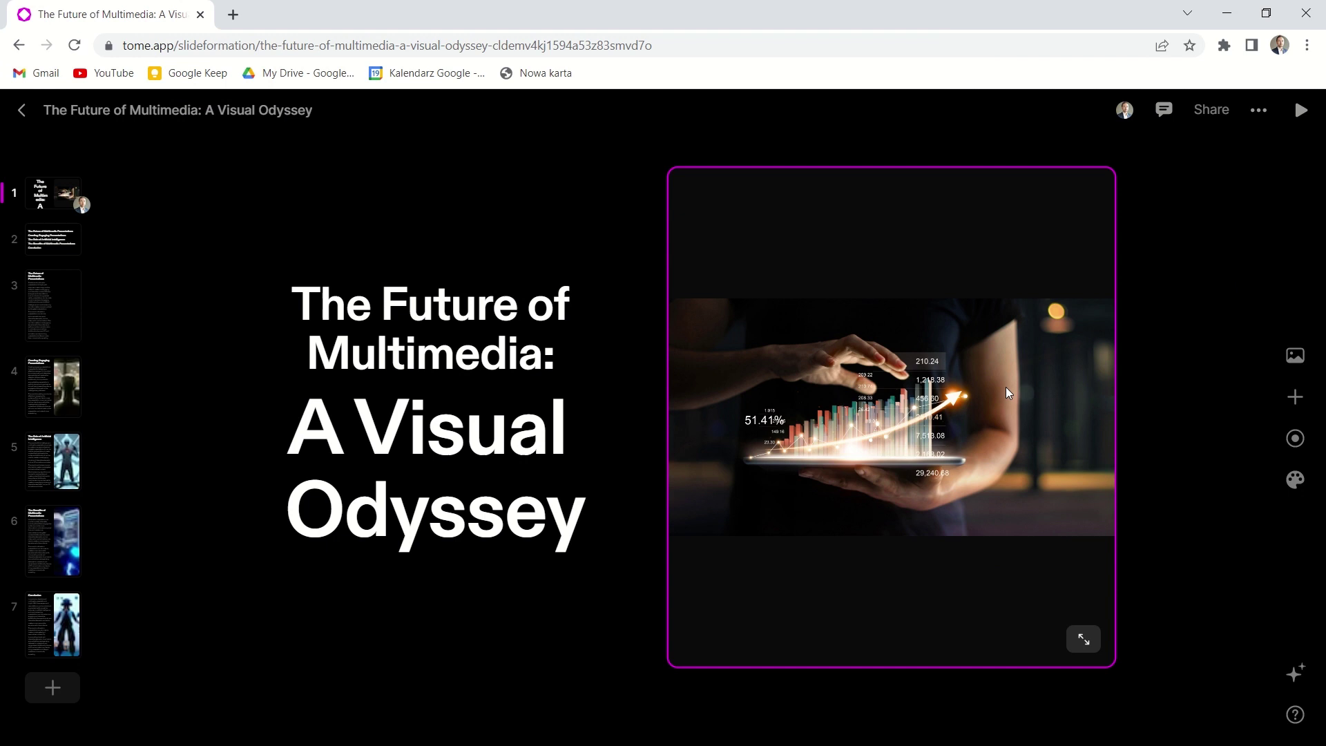
Adjust the photo's zoom and set its size to Fill the whole card
{"action": "double_click", "coordinate": [1006, 387]}
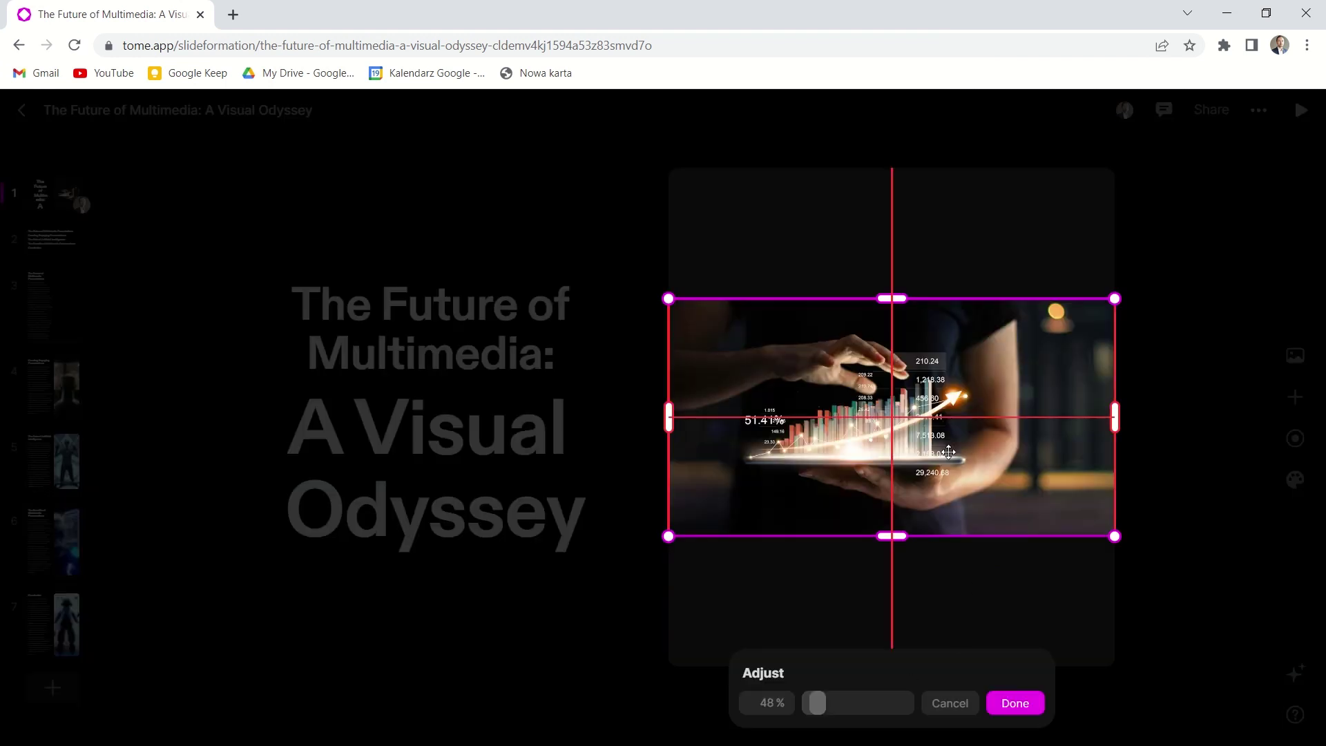
{"action": "scroll", "coordinate": [897, 308], "scroll_direction": "up", "scroll_amount": 3}
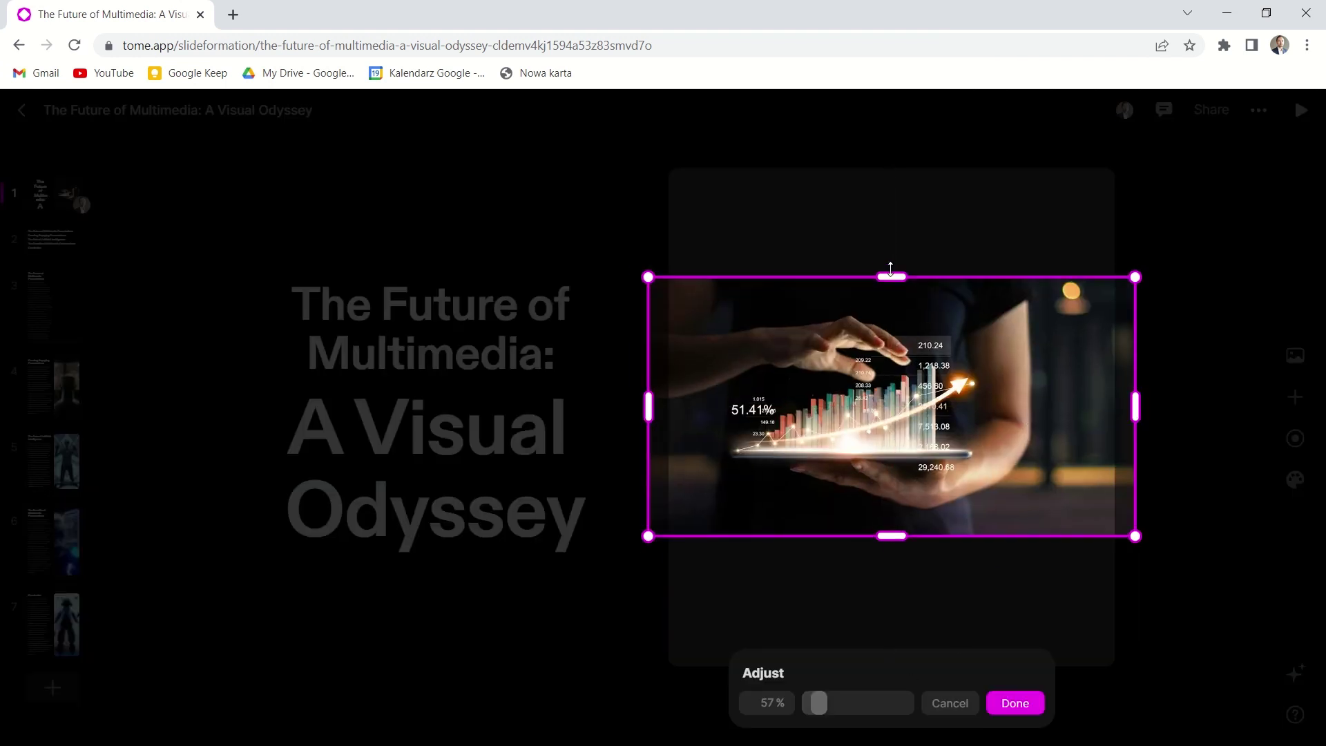
{"action": "left_click", "coordinate": [830, 223]}
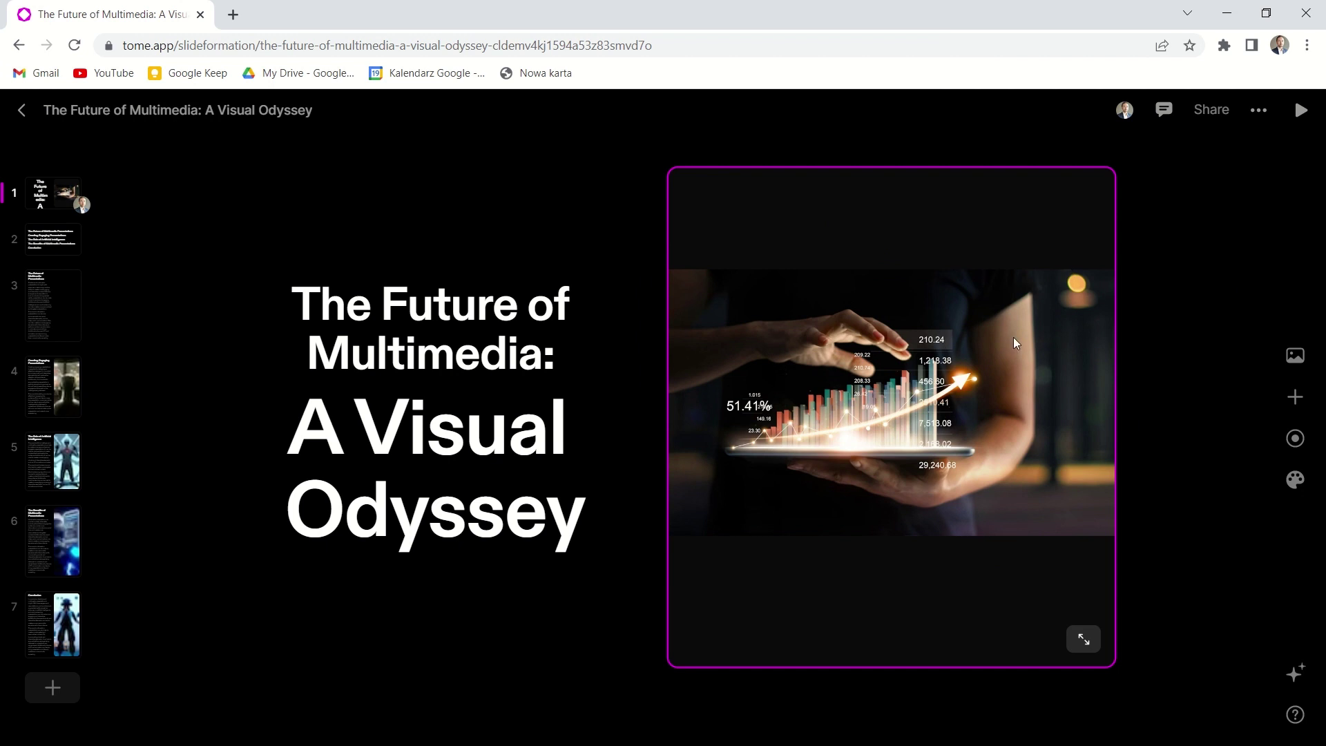
{"action": "left_click", "coordinate": [1291, 358]}
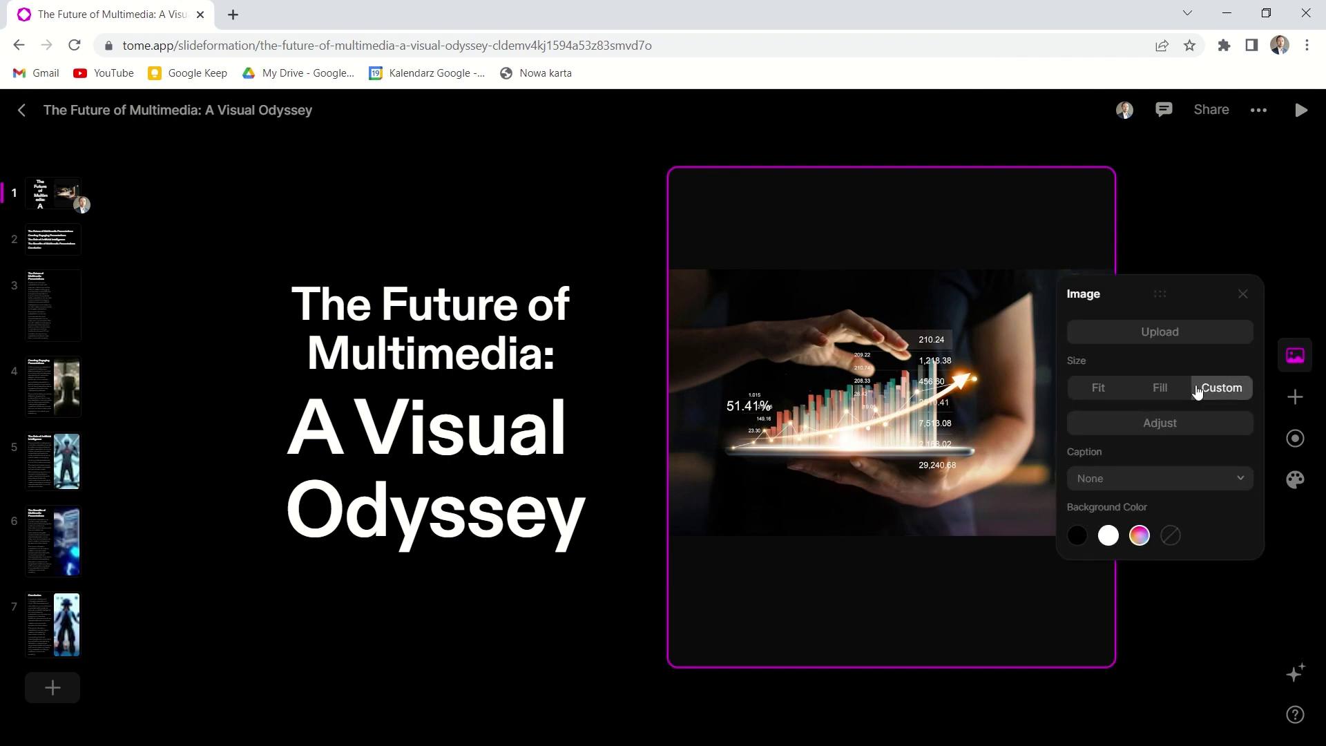
{"action": "left_click", "coordinate": [1160, 387]}
Select both body paragraphs on The Future of Multimedia Presentations slide and bullet them
{"action": "left_click", "coordinate": [48, 242]}
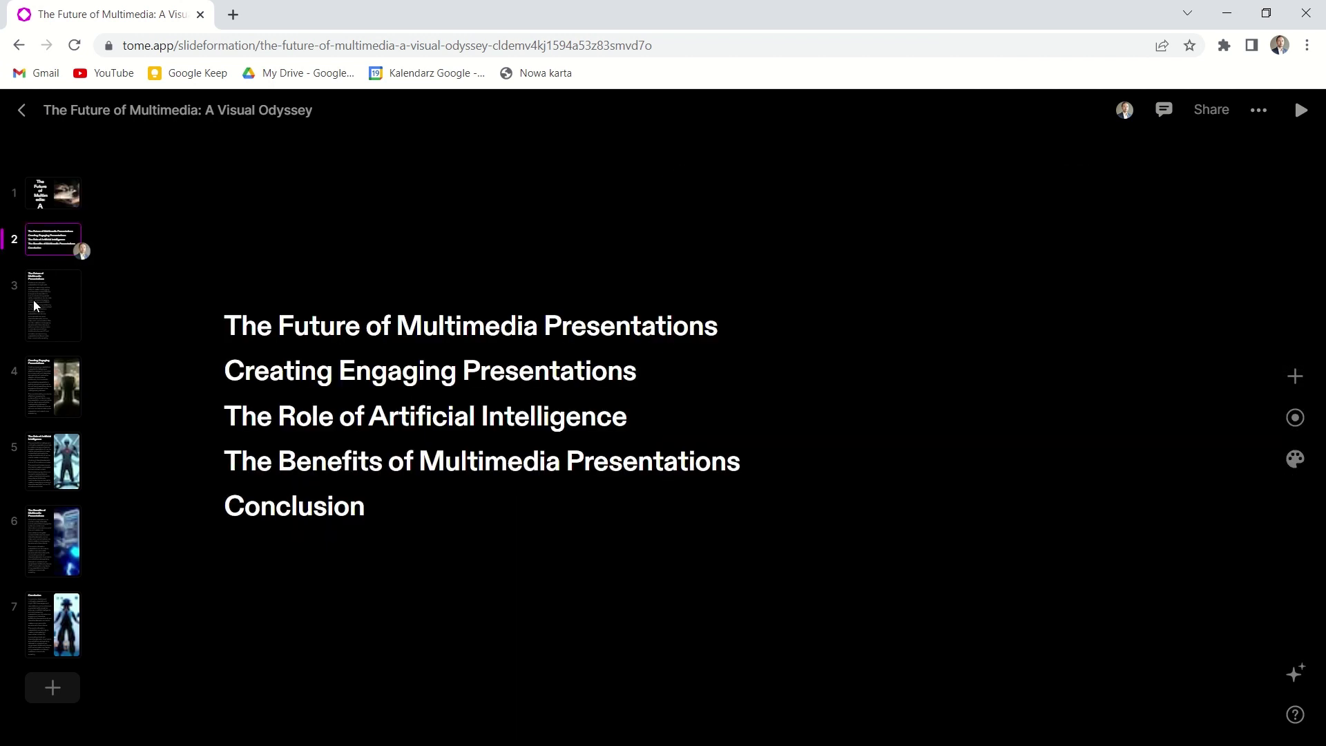
{"action": "left_click", "coordinate": [33, 300]}
{"action": "left_click", "coordinate": [388, 288]}
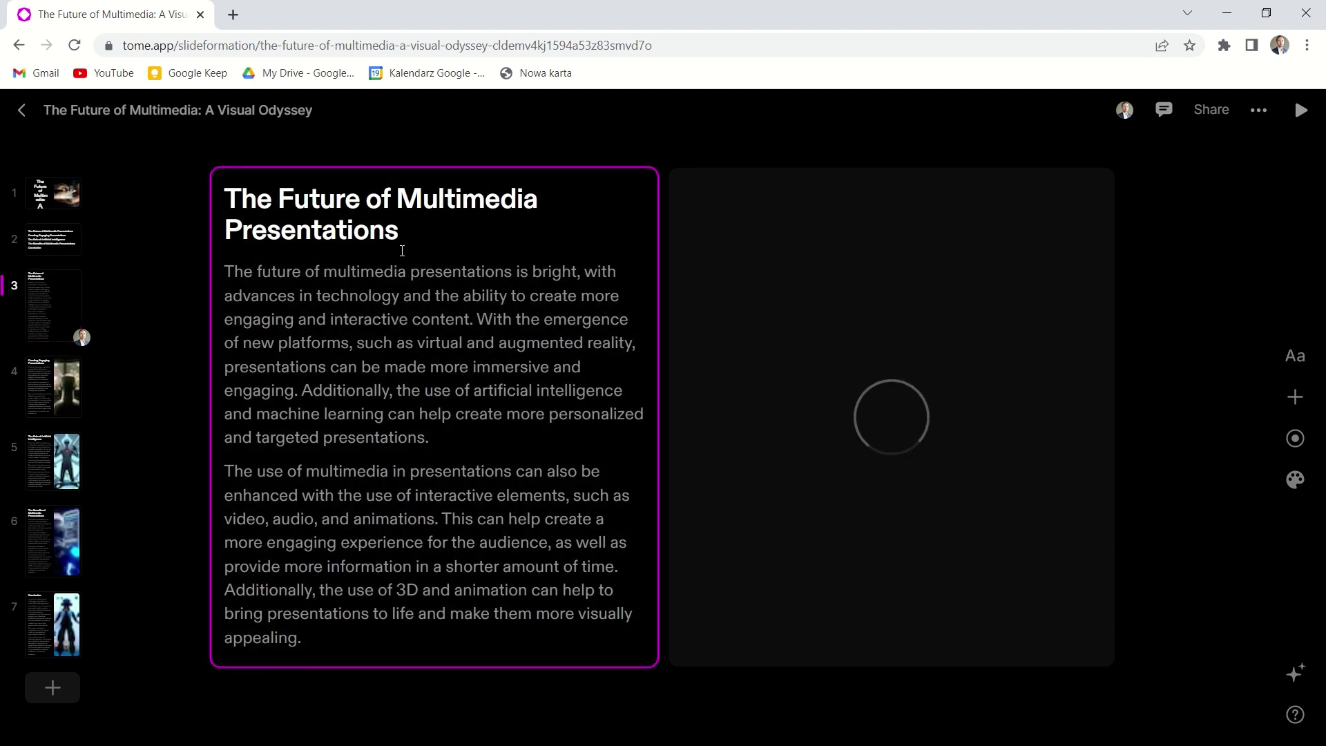
{"action": "left_click_drag", "start_coordinate": [233, 271], "coordinate": [526, 643]}
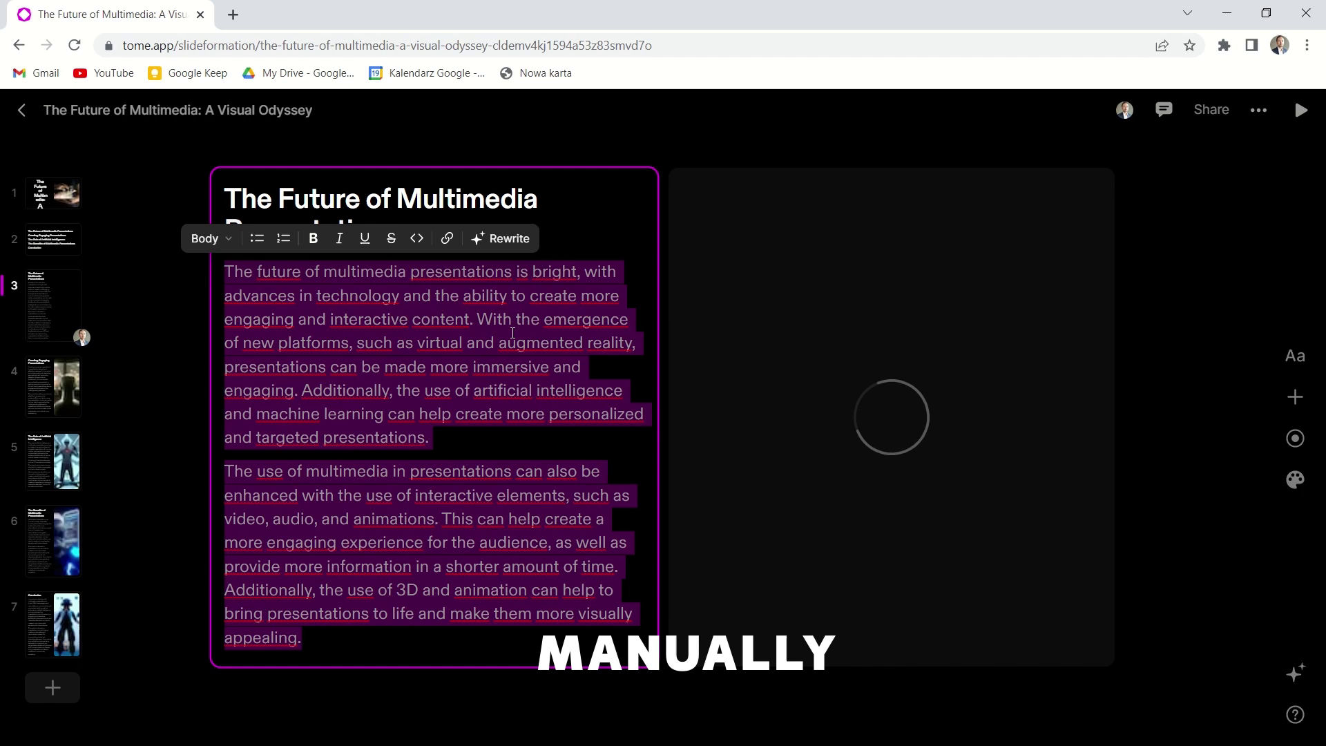
{"action": "left_click", "coordinate": [222, 242]}
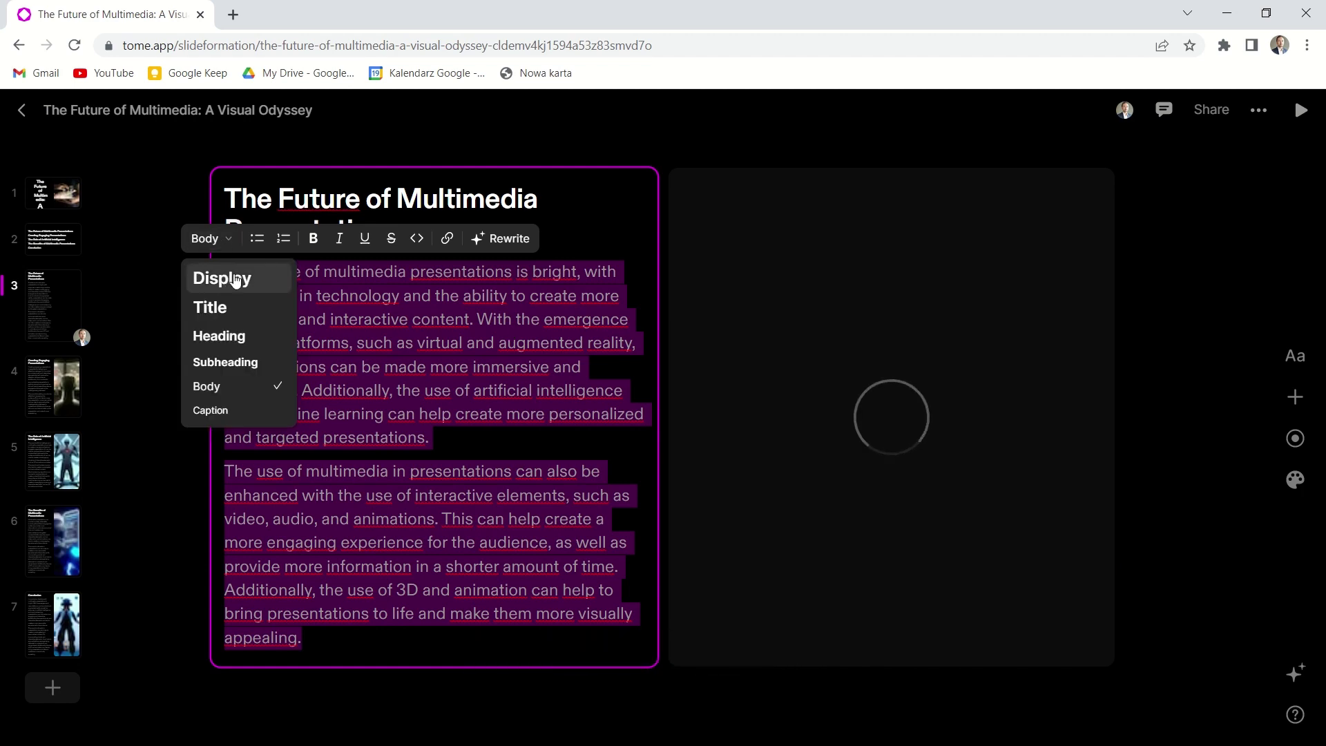
{"action": "left_click", "coordinate": [260, 236]}
Remove the bullets again and have AI rewrite the two paragraphs
{"action": "left_click", "coordinate": [261, 236]}
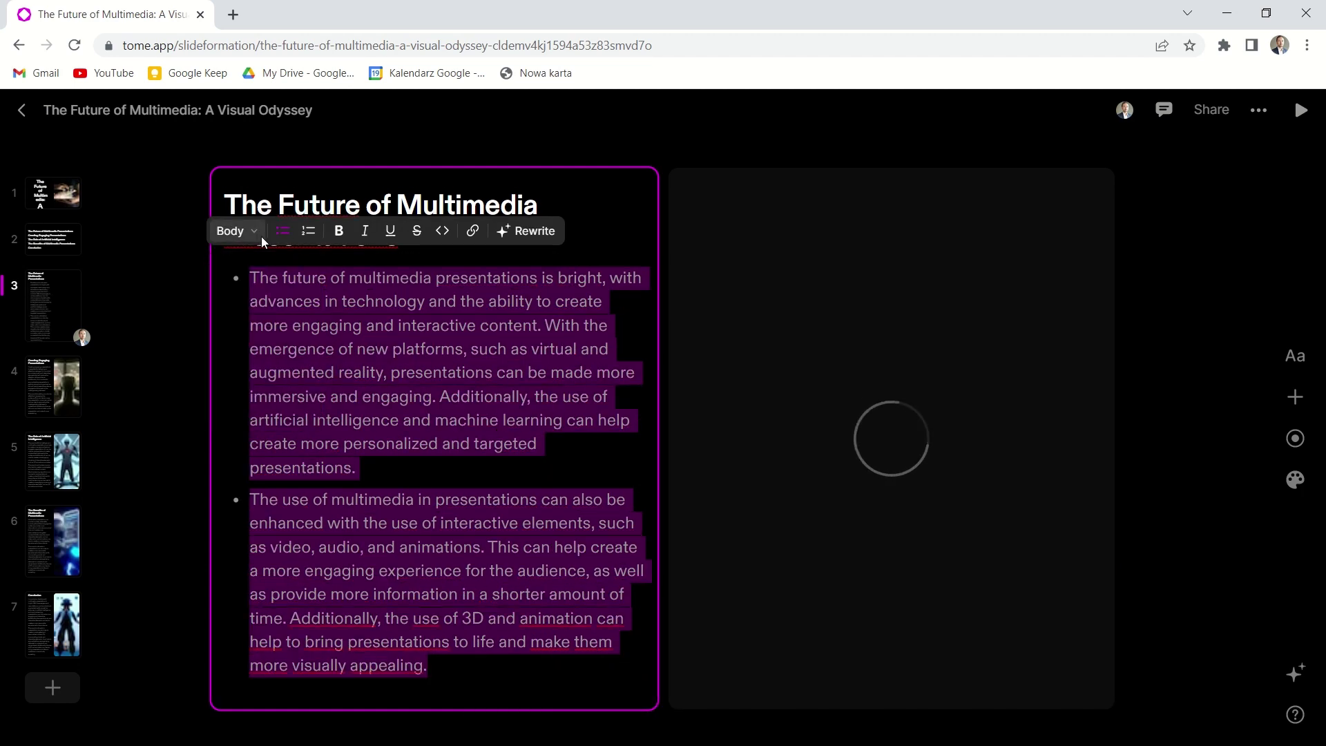
{"action": "left_click", "coordinate": [281, 230]}
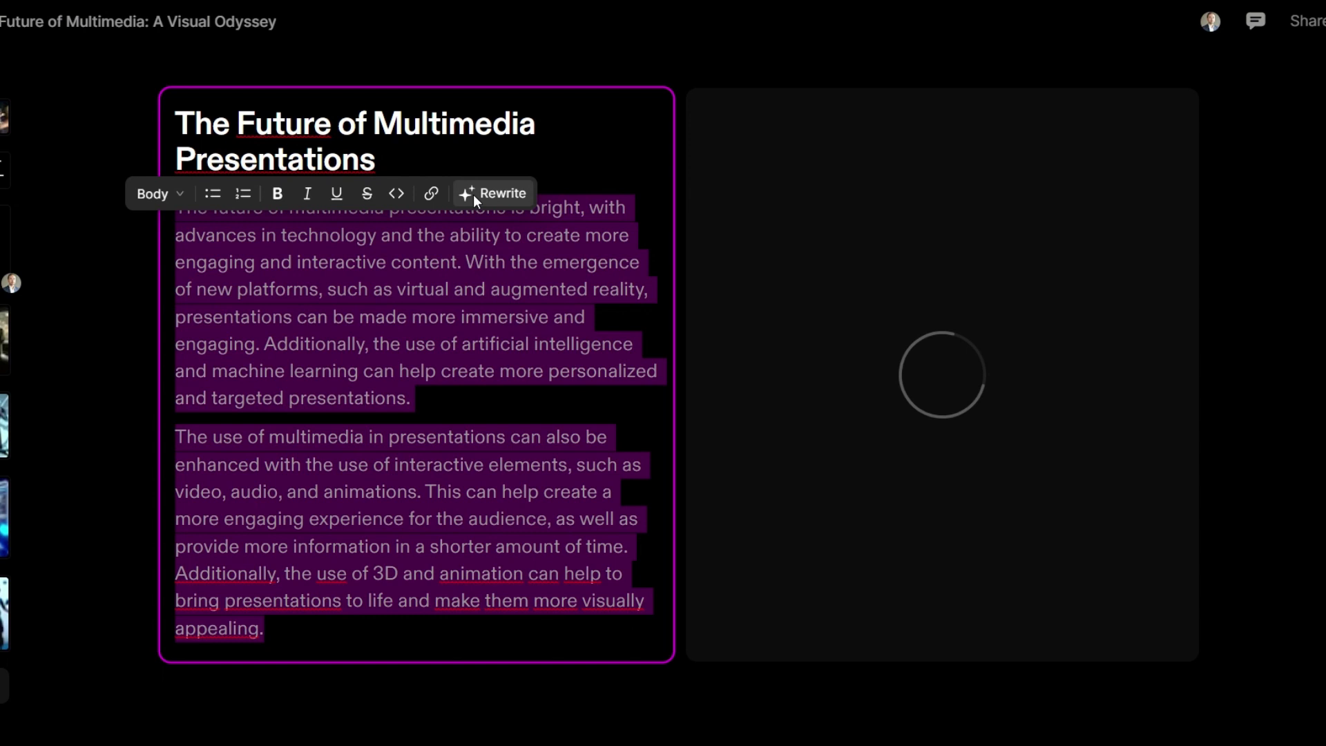
{"action": "left_click", "coordinate": [471, 193]}
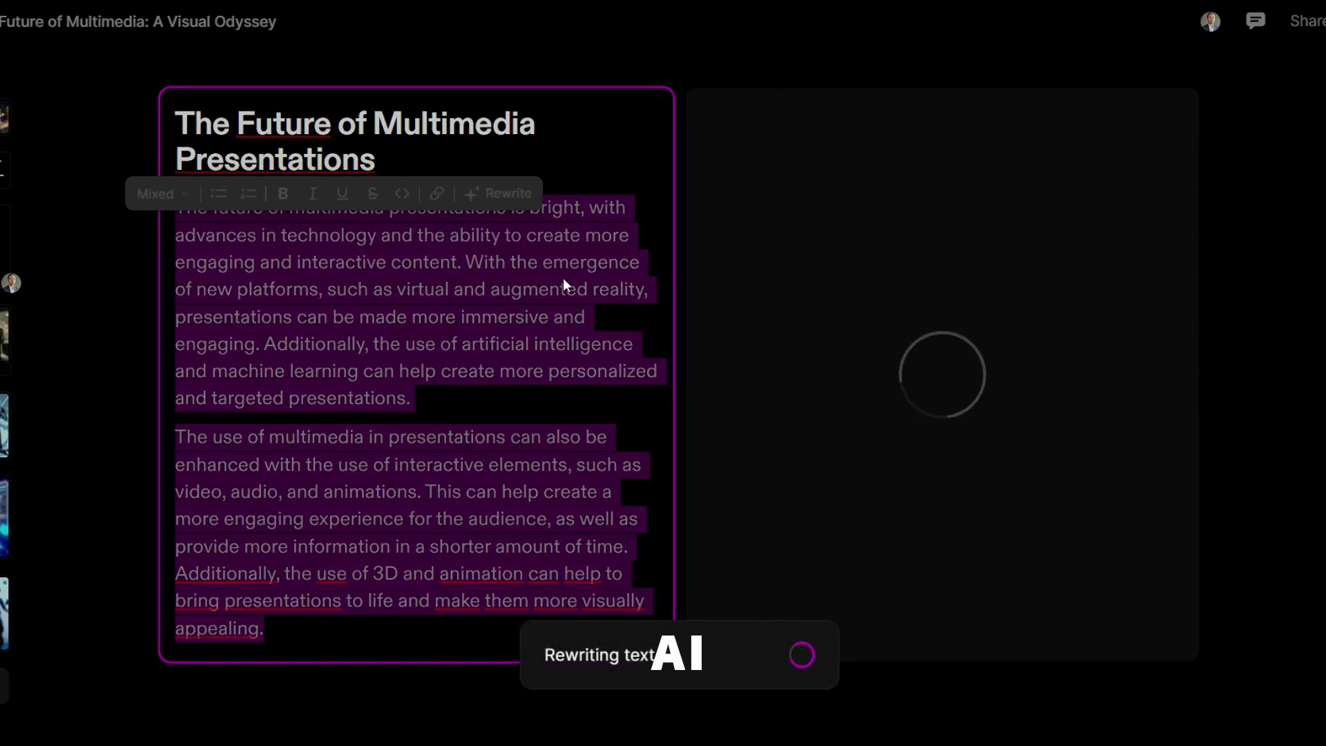
{"action": "left_click", "coordinate": [683, 491]}
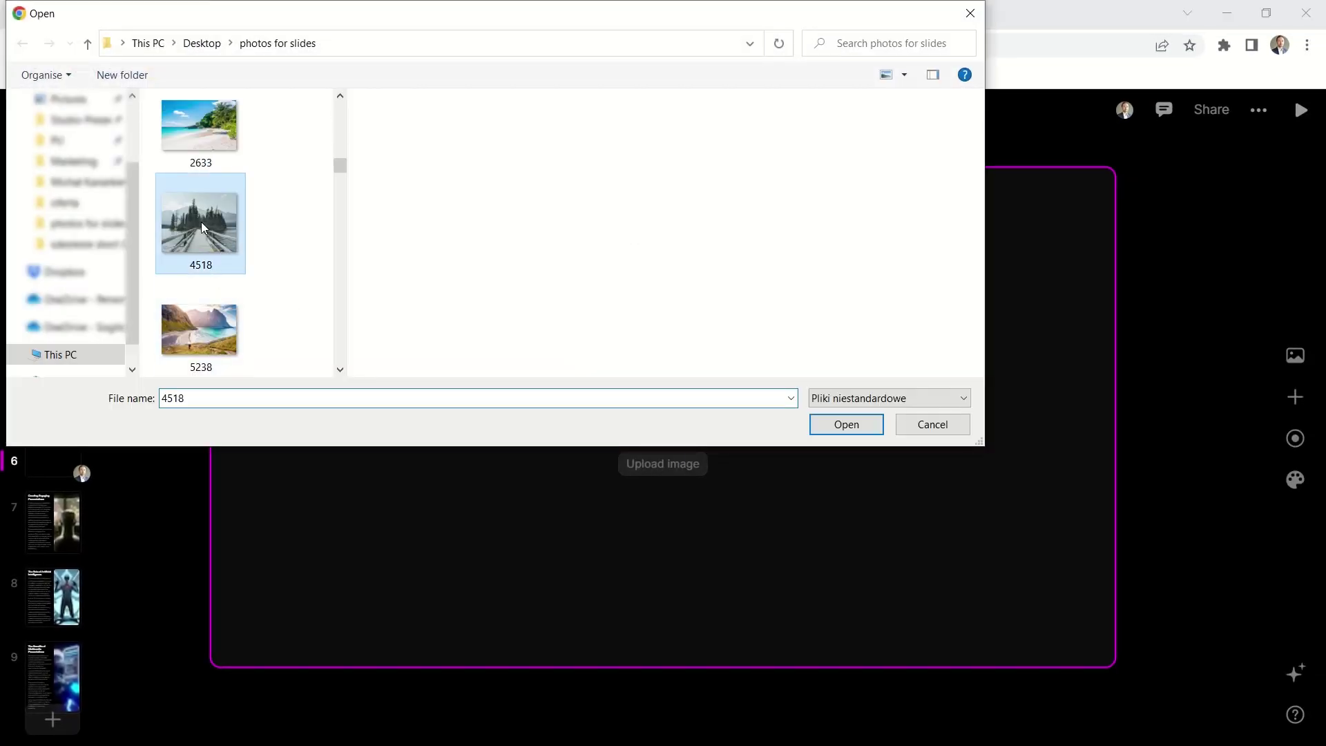
Upload photo 4518 of pine trees and a wooden bridge to slide 6 and preview it
{"action": "double_click", "coordinate": [201, 222]}
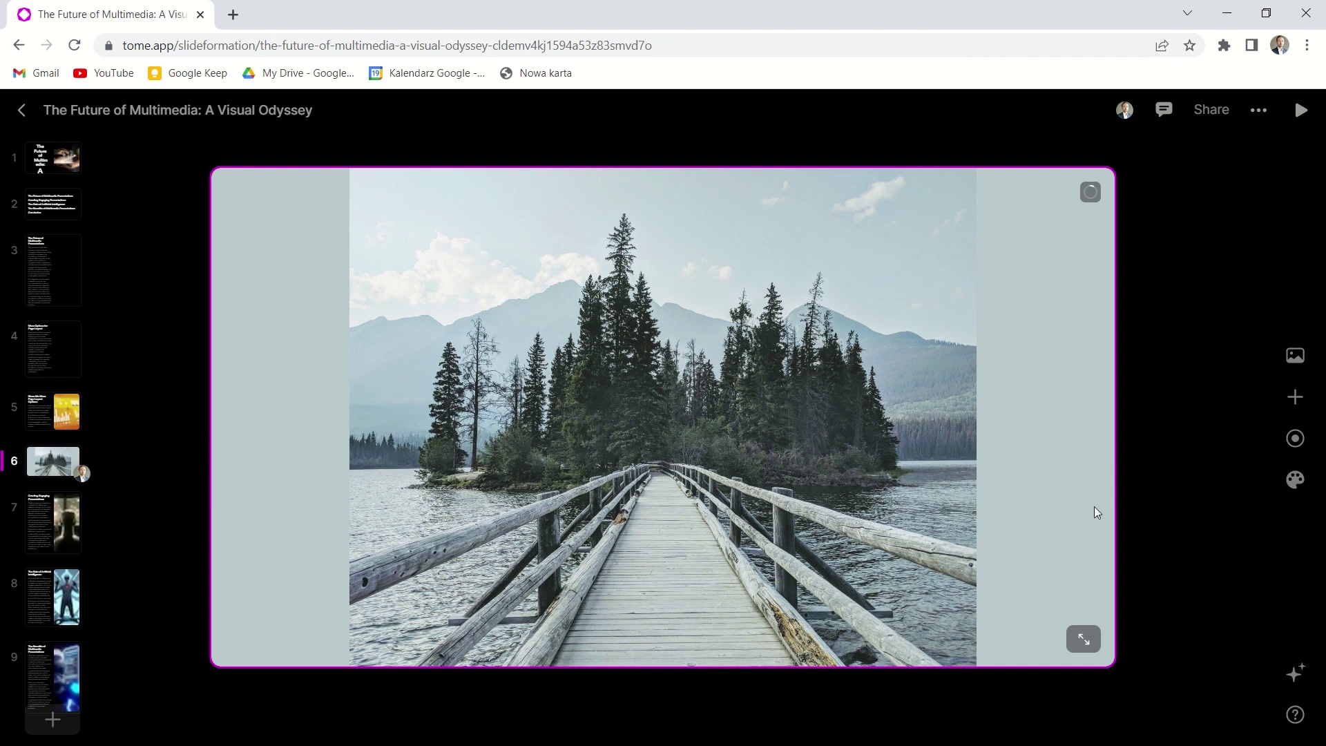
{"action": "left_click", "coordinate": [1082, 645]}
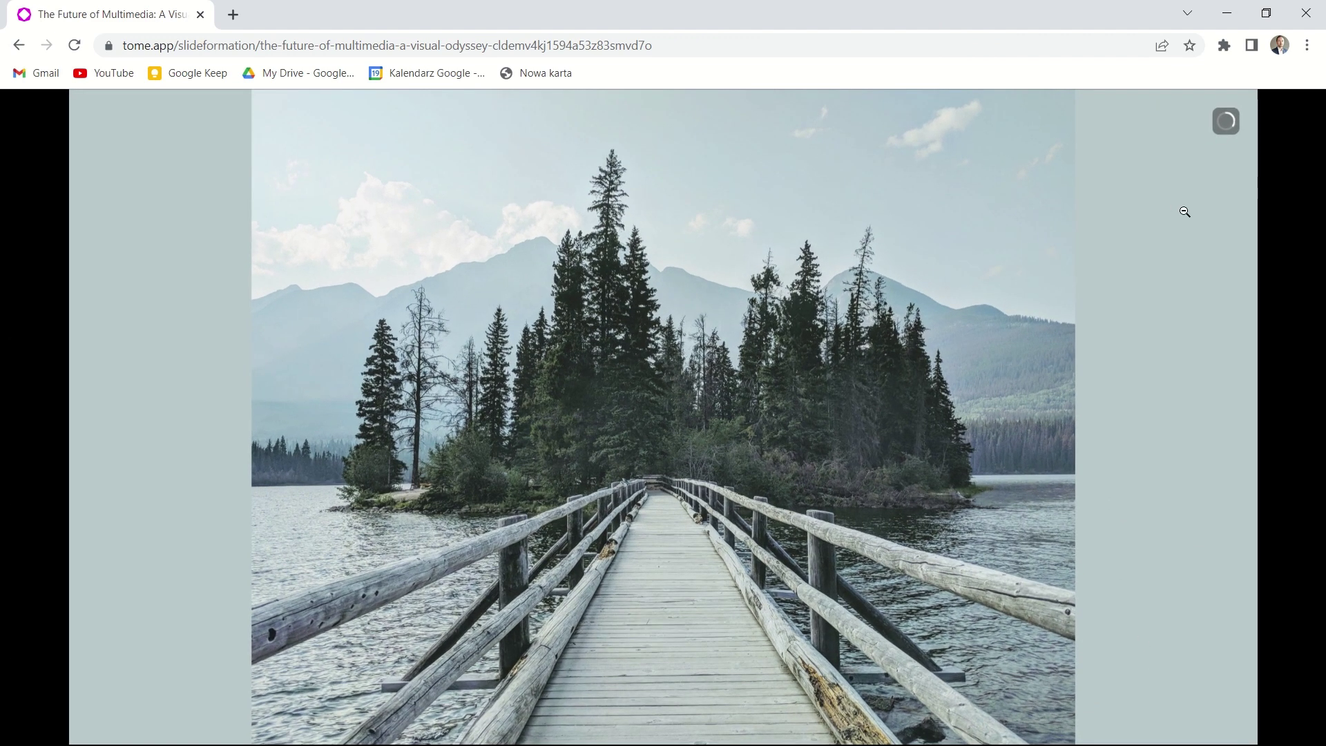
{"action": "left_click", "coordinate": [1230, 279]}
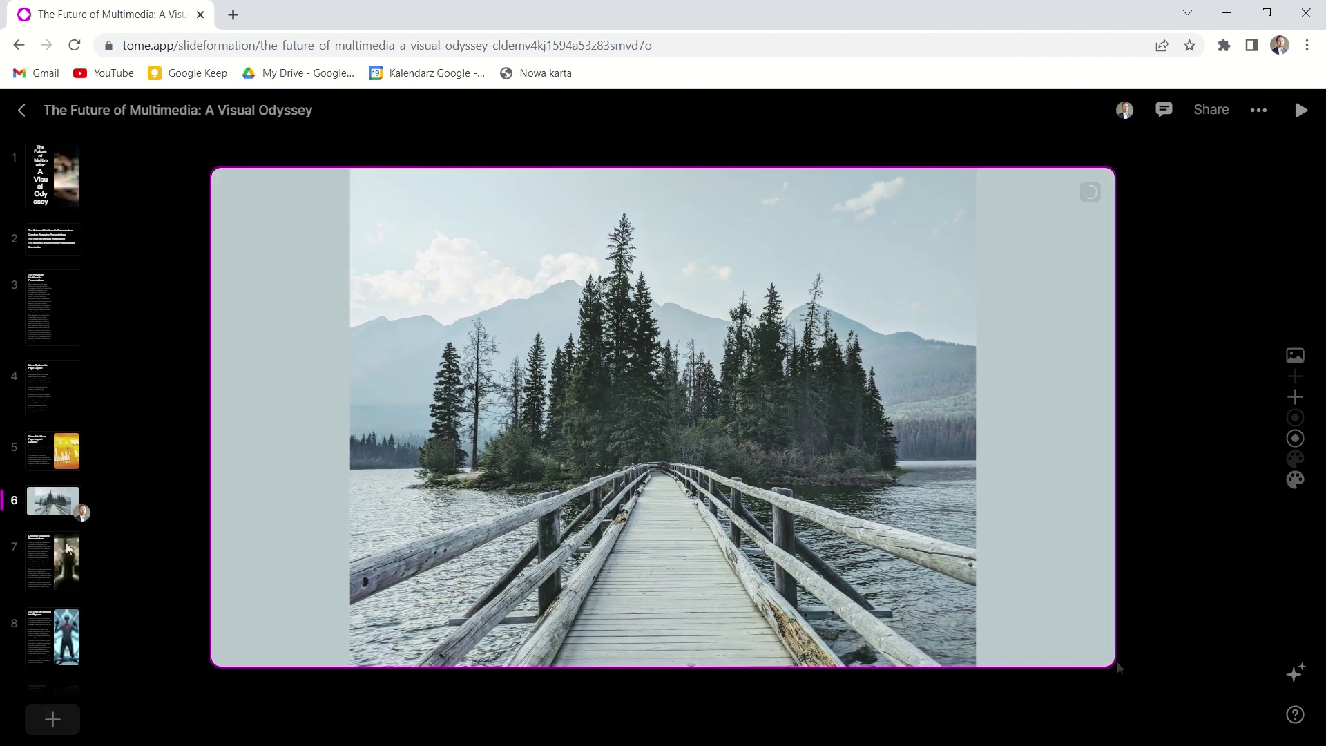
{"action": "left_click", "coordinate": [55, 718]}
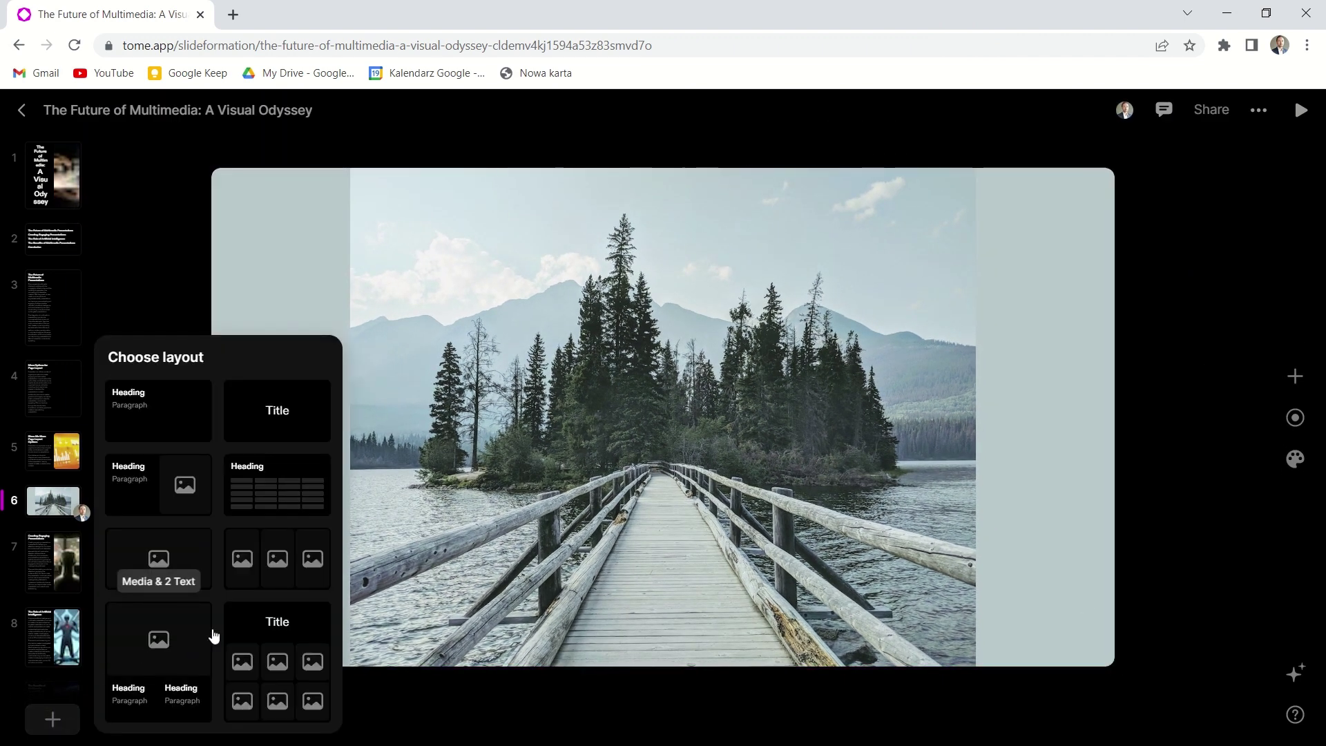
Add slide 7 with a heading, paragraph and image layout, editing its heading and browsing the blocks list
{"action": "left_click", "coordinate": [197, 484]}
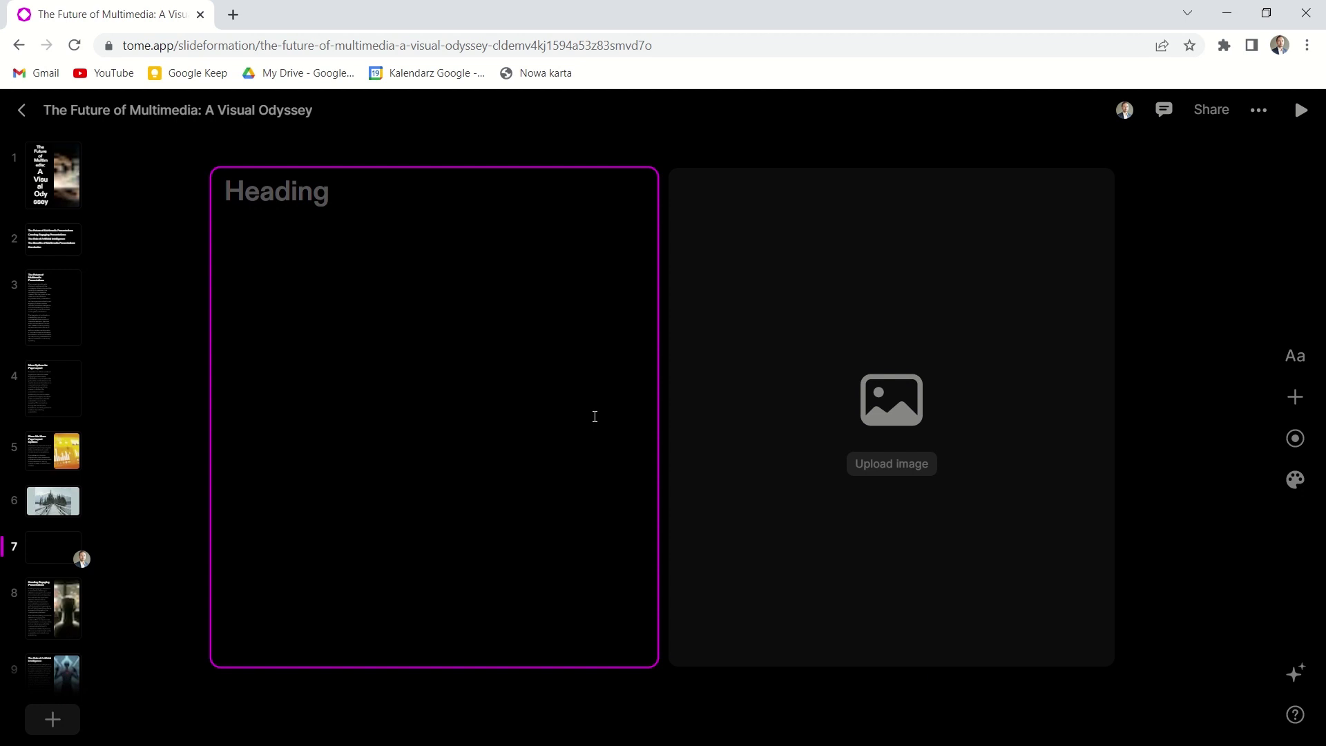
{"action": "type", "text": "Title"}
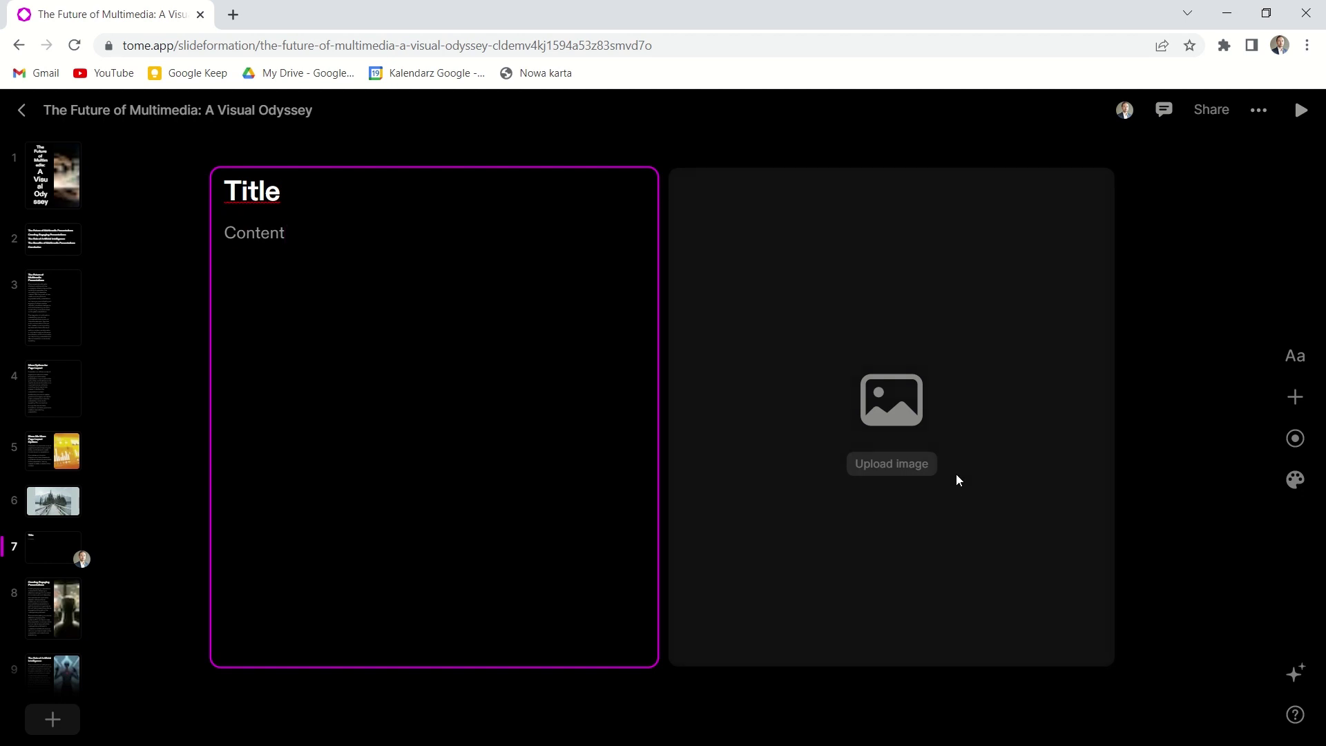
{"action": "left_click", "coordinate": [1295, 397]}
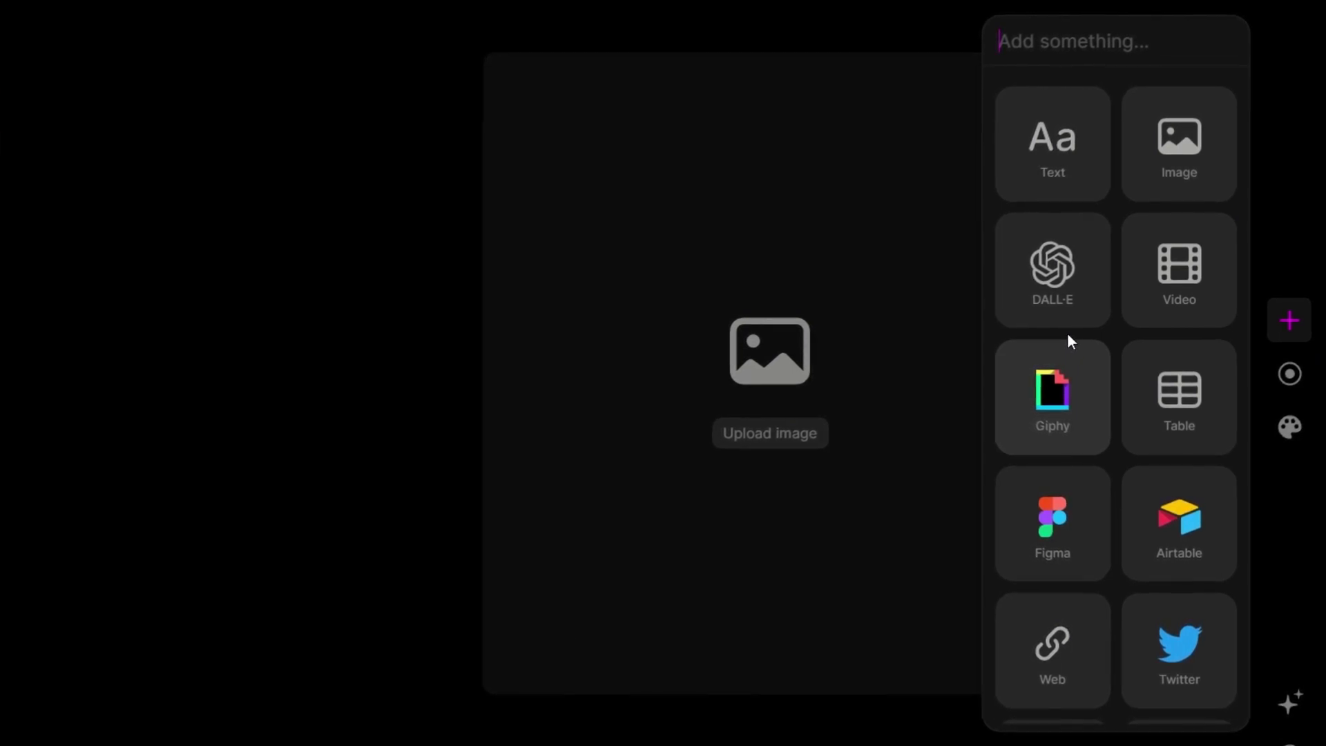
{"action": "scroll", "coordinate": [1153, 530], "scroll_direction": "down", "scroll_amount": 4}
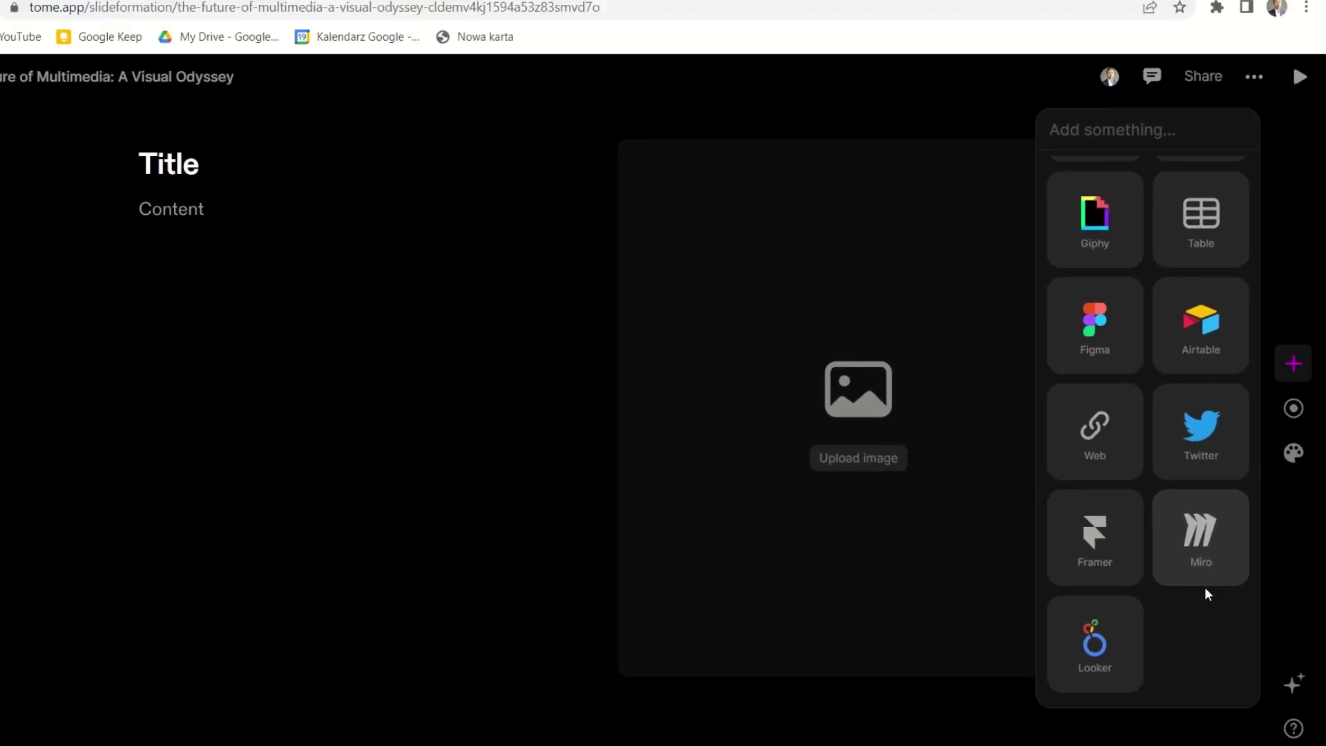
{"action": "scroll", "coordinate": [1213, 583], "scroll_direction": "up", "scroll_amount": 1}
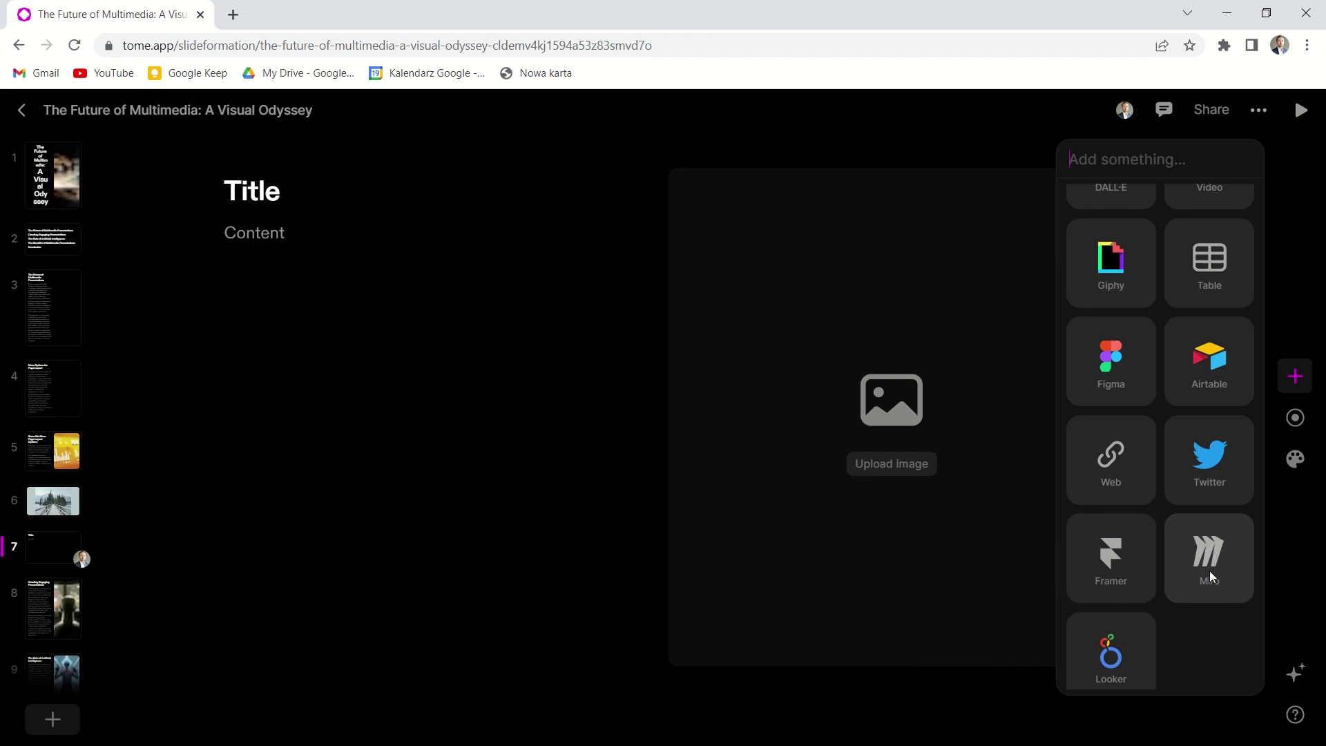
Add a Miro embed to slide 7 and paste in the Mind Map board's URL from the Miro tab
{"action": "left_click", "coordinate": [1208, 571]}
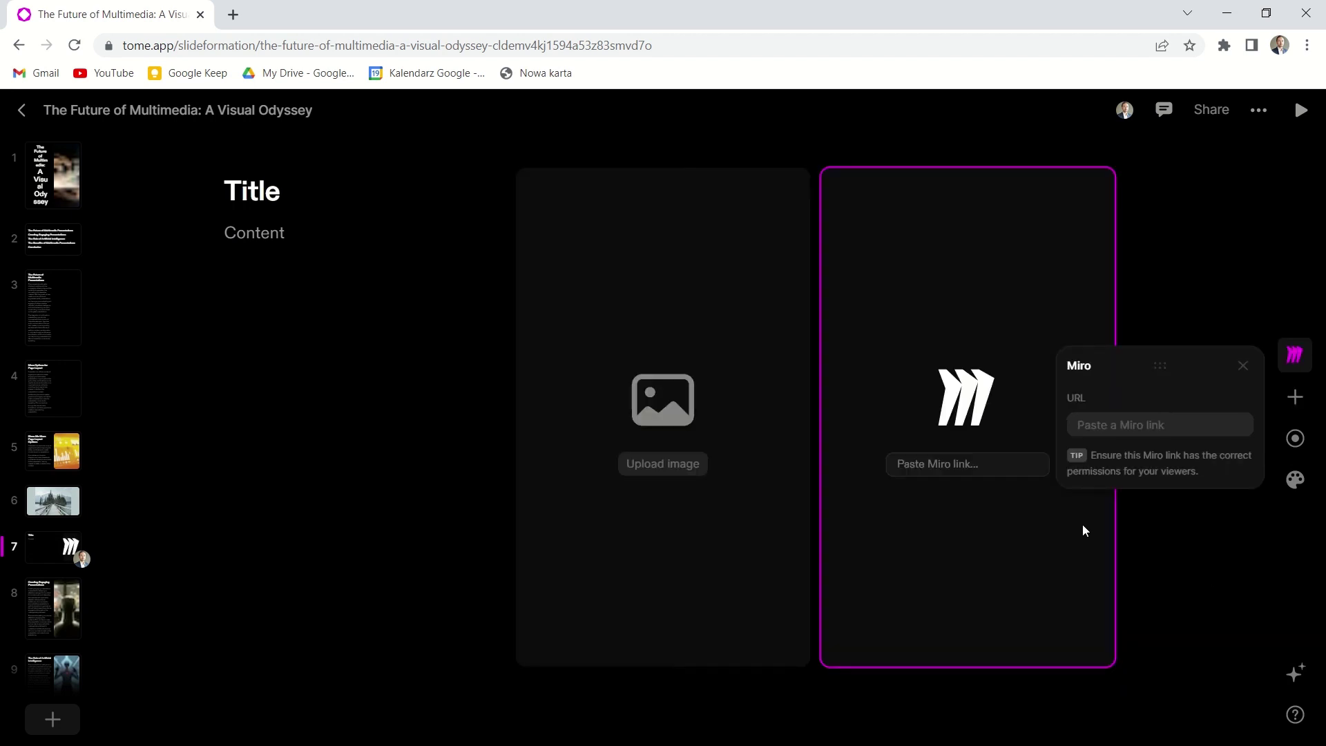
{"action": "left_click", "coordinate": [964, 463]}
{"action": "left_click", "coordinate": [1242, 365]}
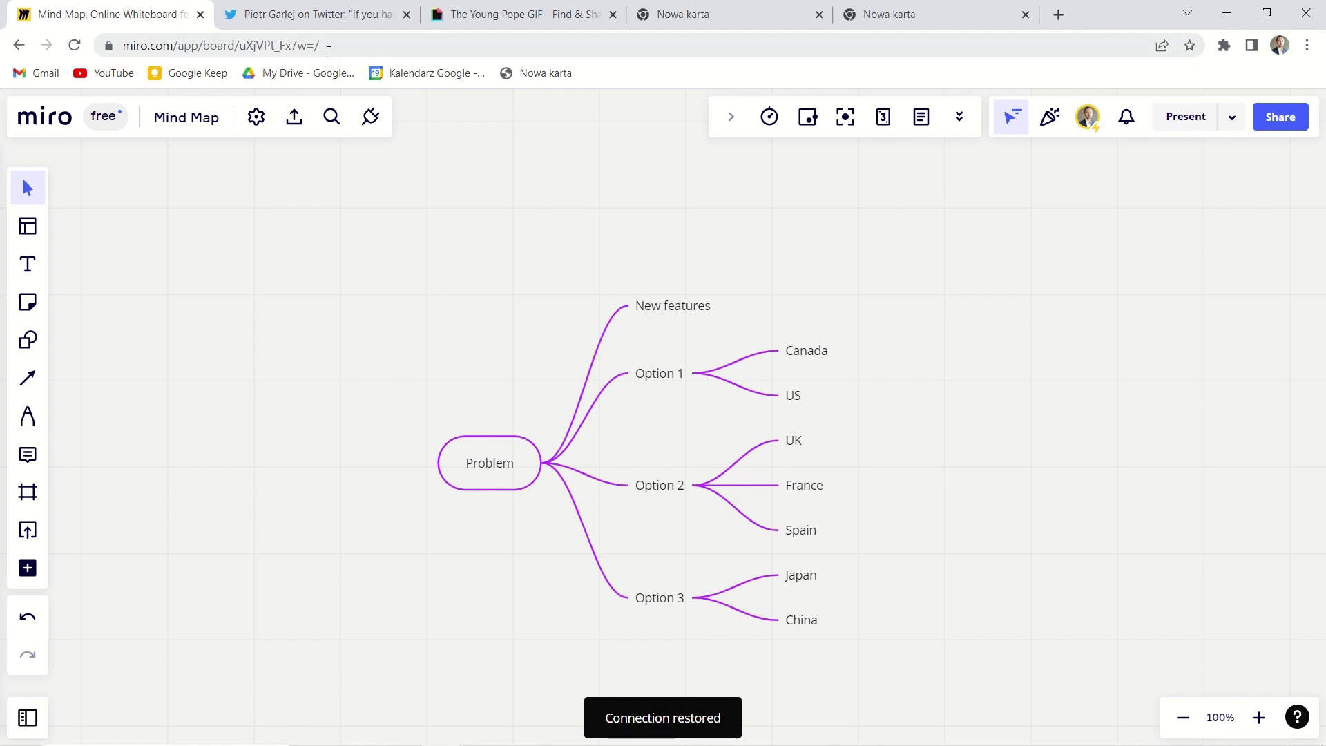
{"action": "left_click", "coordinate": [329, 46]}
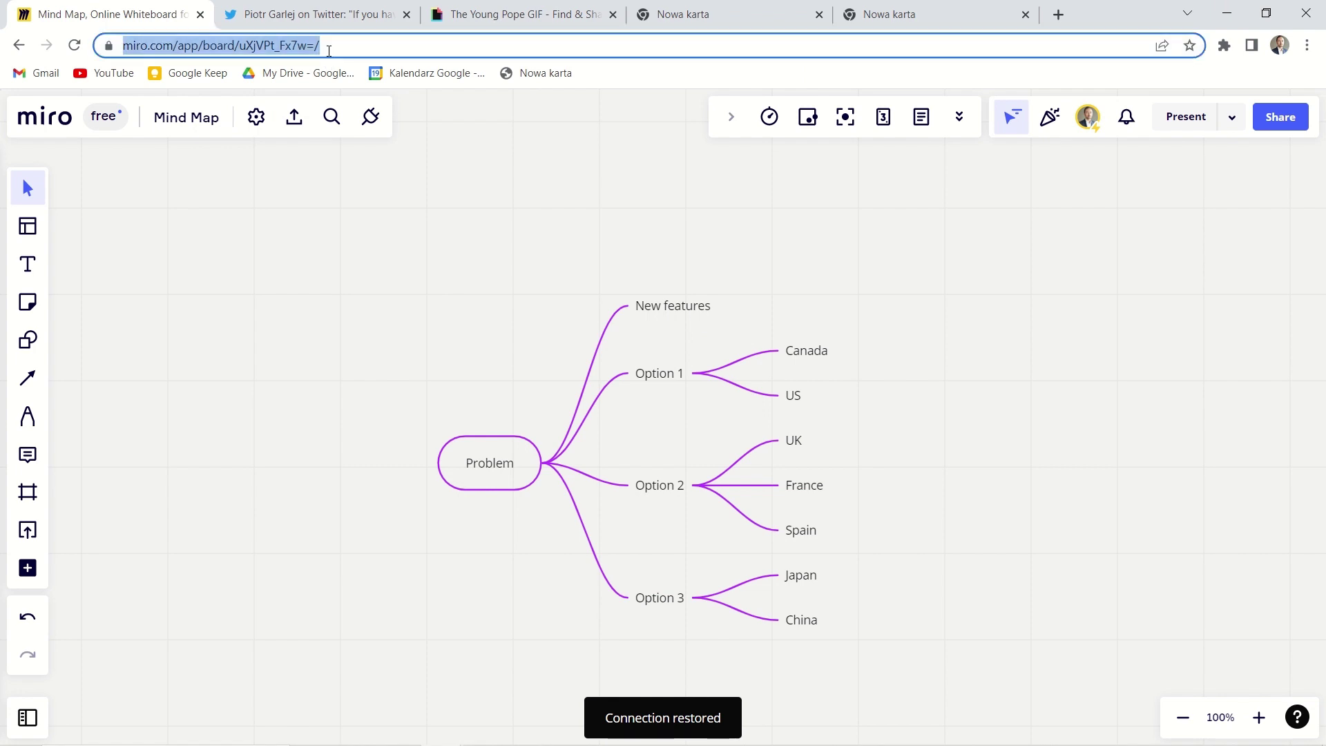
{"action": "key", "text": "ctrl+c"}
{"action": "key", "text": "alt+Tab"}
{"action": "key", "text": "ctrl+v"}
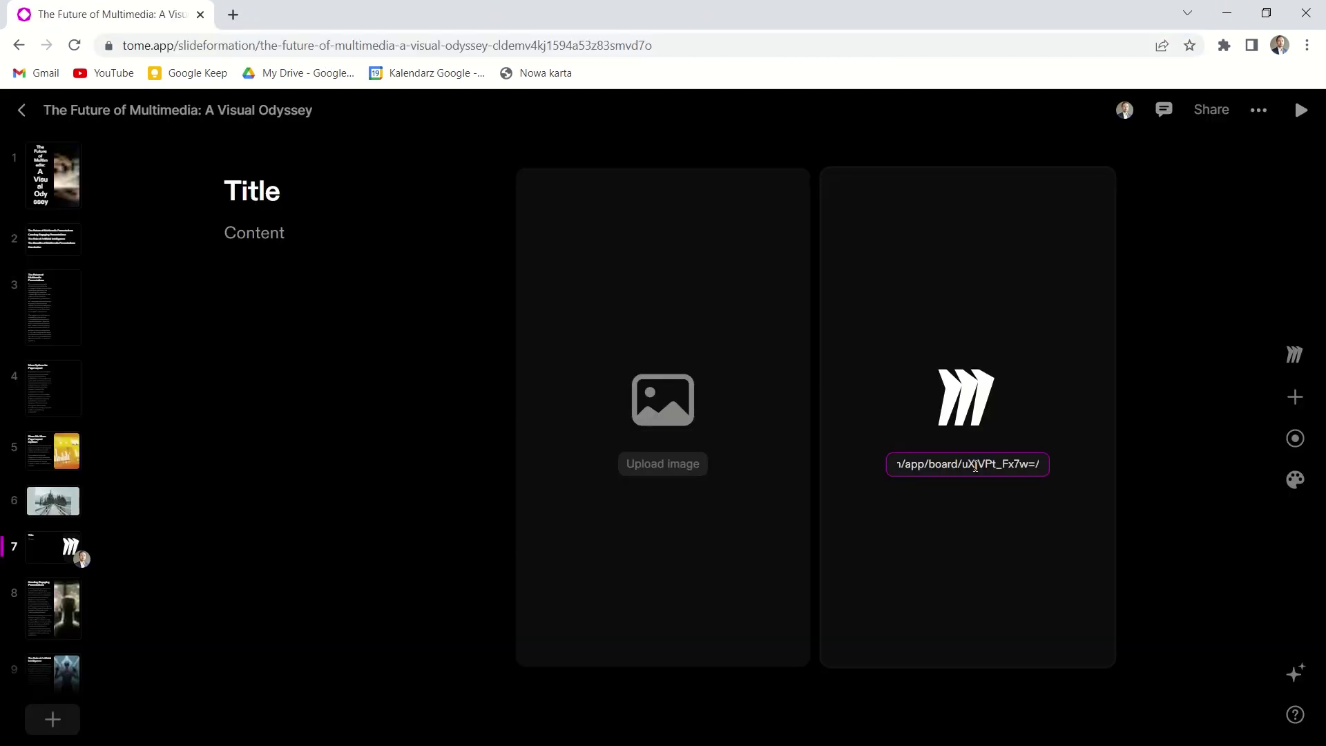
{"action": "key", "text": "Return"}
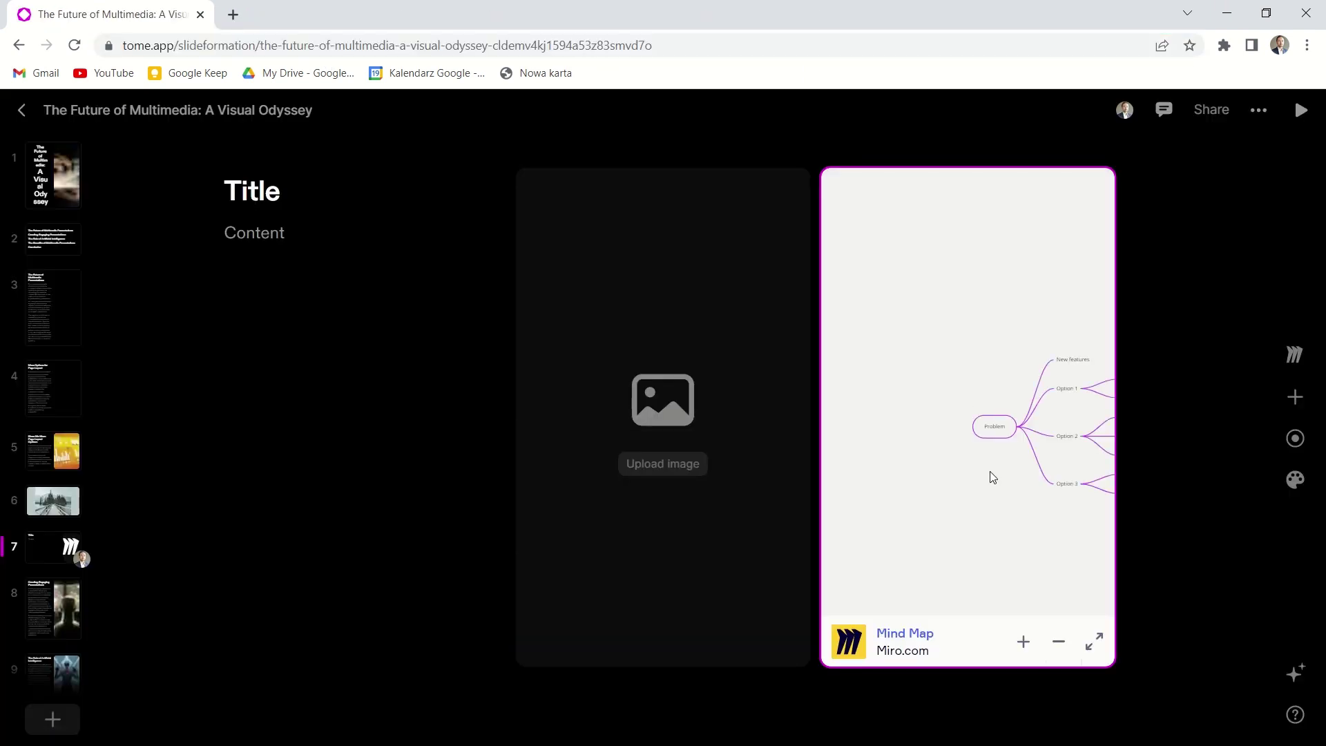
Pan and zoom the embedded mind map so the whole Problem map shows
{"action": "left_click_drag", "start_coordinate": [1028, 500], "coordinate": [932, 488]}
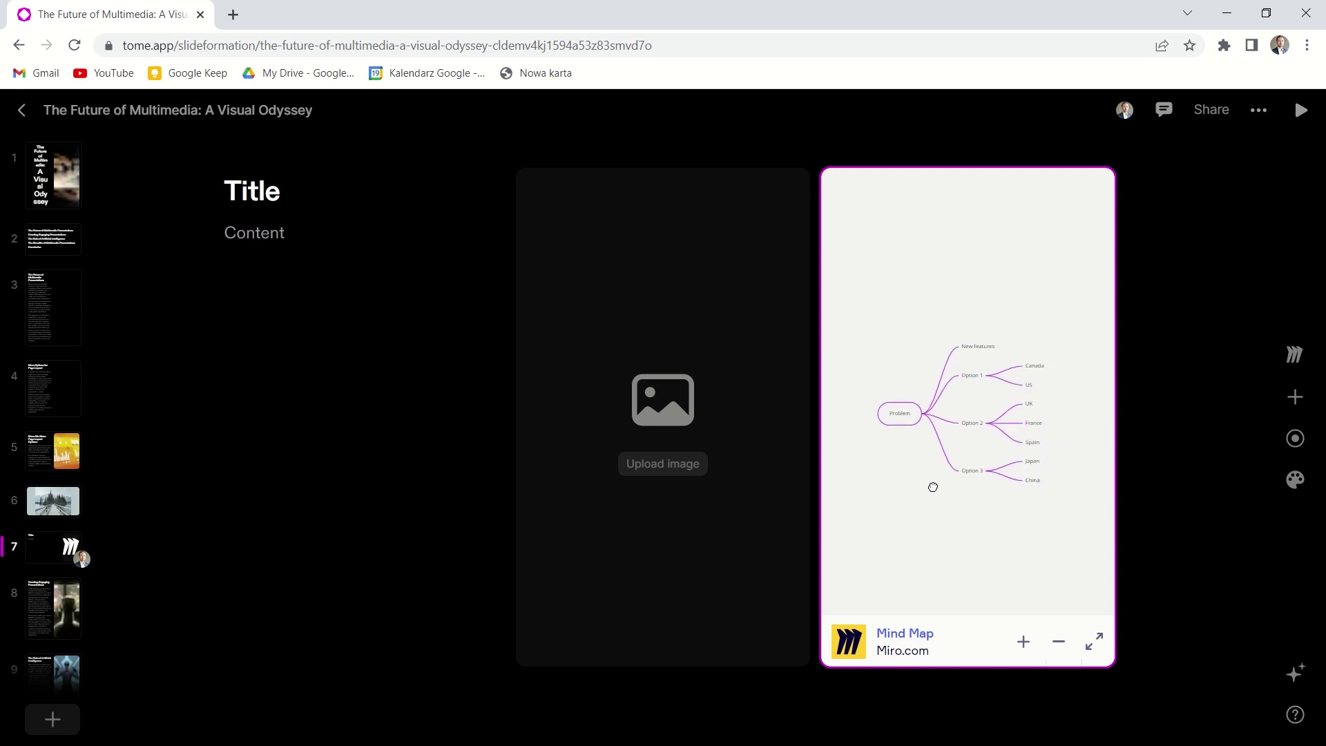
{"action": "left_click", "coordinate": [1024, 642]}
{"action": "left_click", "coordinate": [1024, 642]}
{"action": "scroll", "coordinate": [928, 543], "scroll_direction": "up", "scroll_amount": 2}
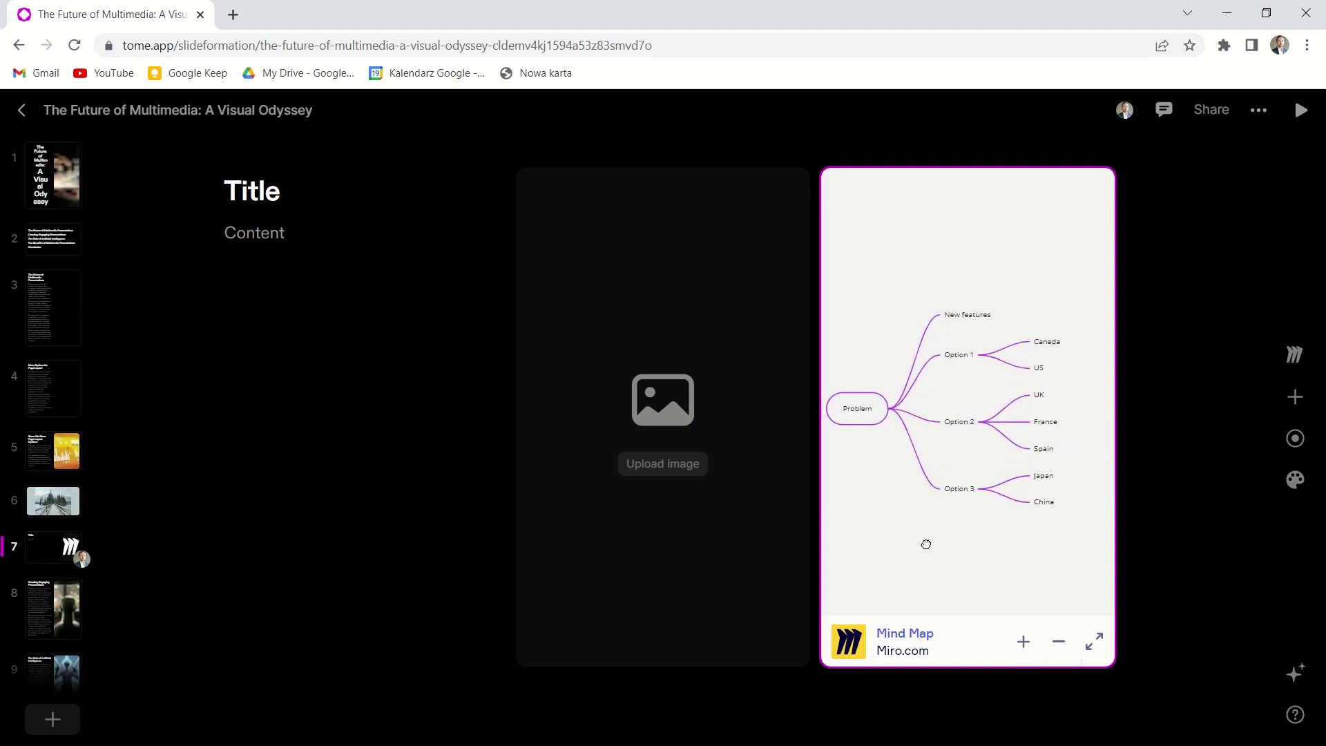
{"action": "left_click", "coordinate": [1137, 541]}
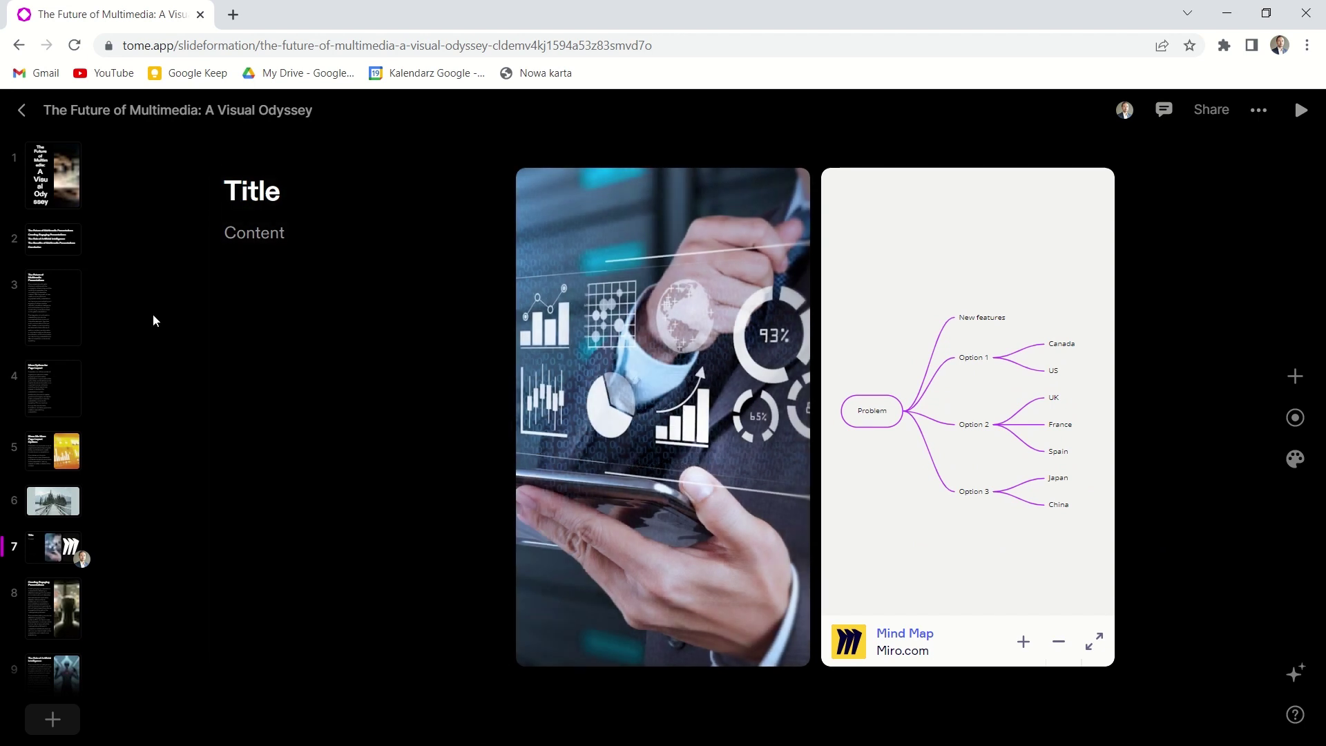
Add a heading-and-paragraph page titled 'Another page' and insert a 3x3 table
{"action": "left_click", "coordinate": [53, 720]}
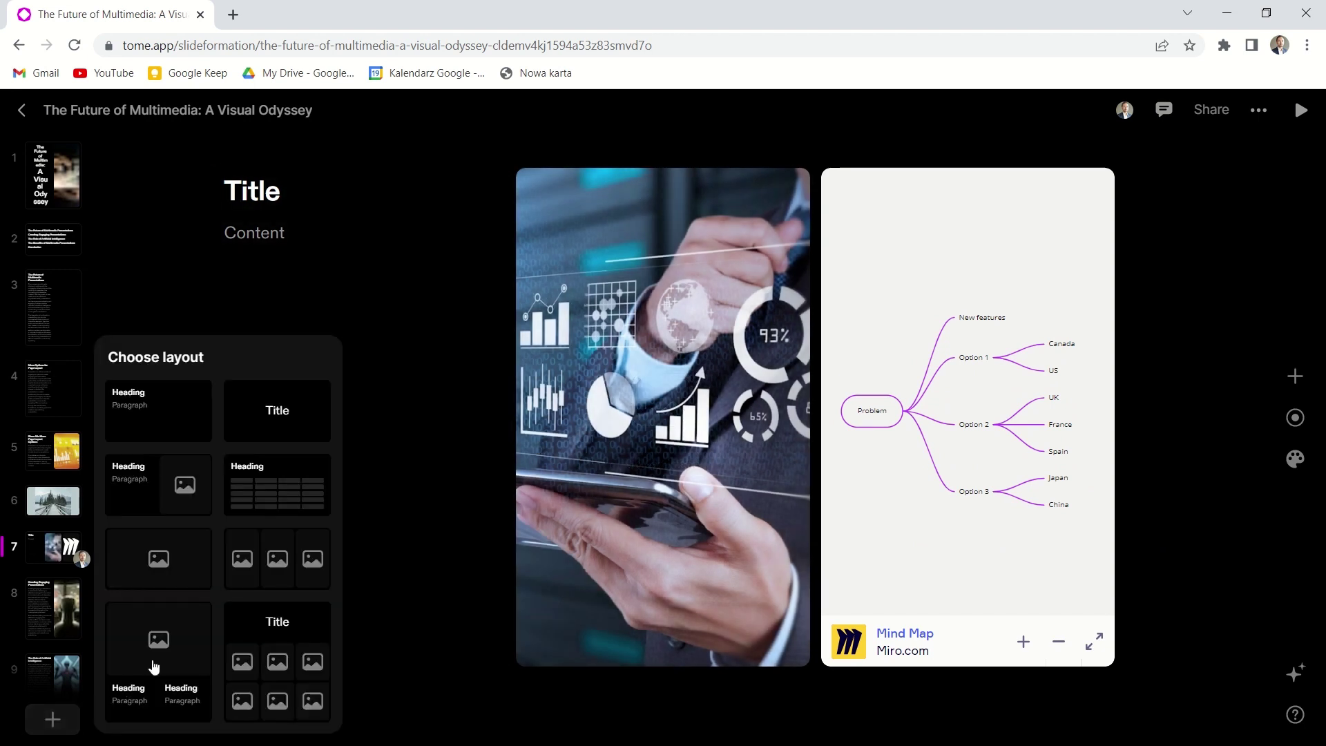
{"action": "left_click", "coordinate": [172, 438]}
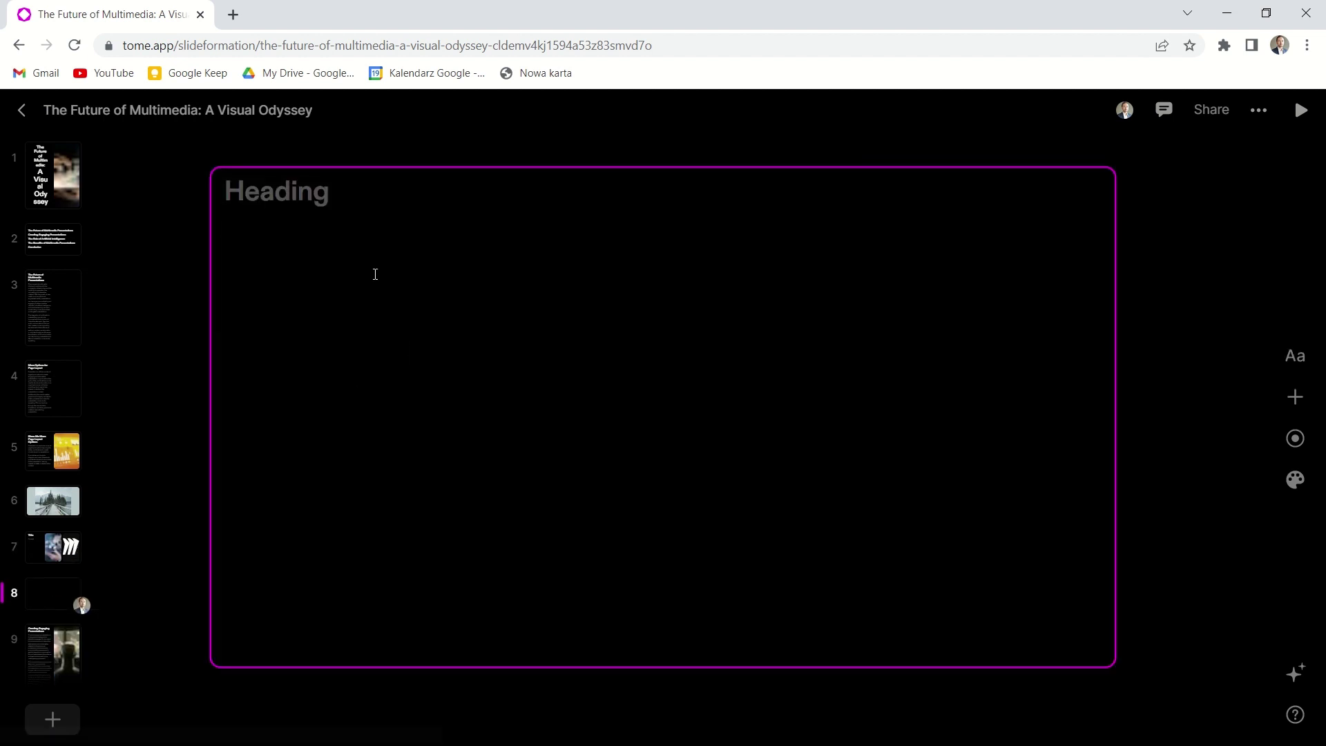
{"action": "type", "text": "Another page"}
{"action": "left_click", "coordinate": [1296, 404]}
{"action": "left_click", "coordinate": [1197, 366]}
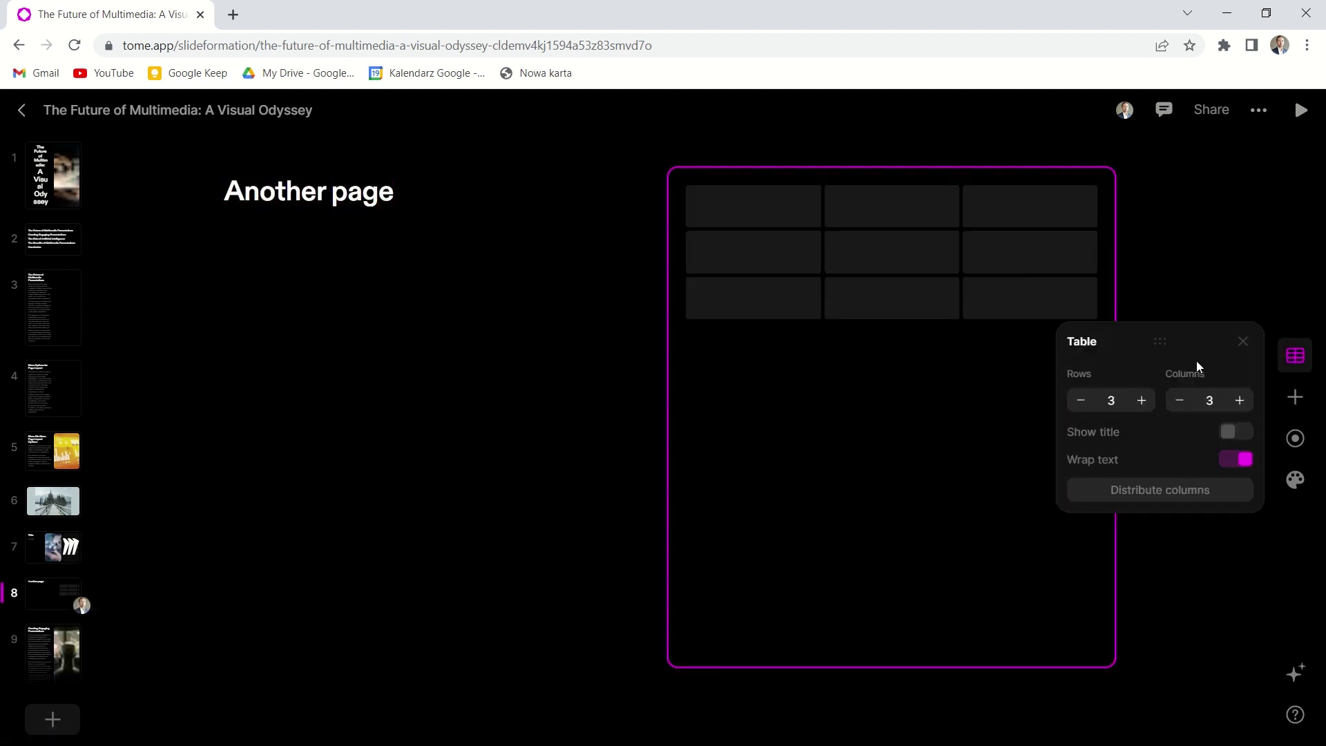
{"action": "left_click", "coordinate": [1243, 341]}
Add a Twitter tile and paste the copied tweet link into it
{"action": "left_click", "coordinate": [1295, 397]}
{"action": "scroll", "coordinate": [1201, 484], "scroll_direction": "down", "scroll_amount": 3}
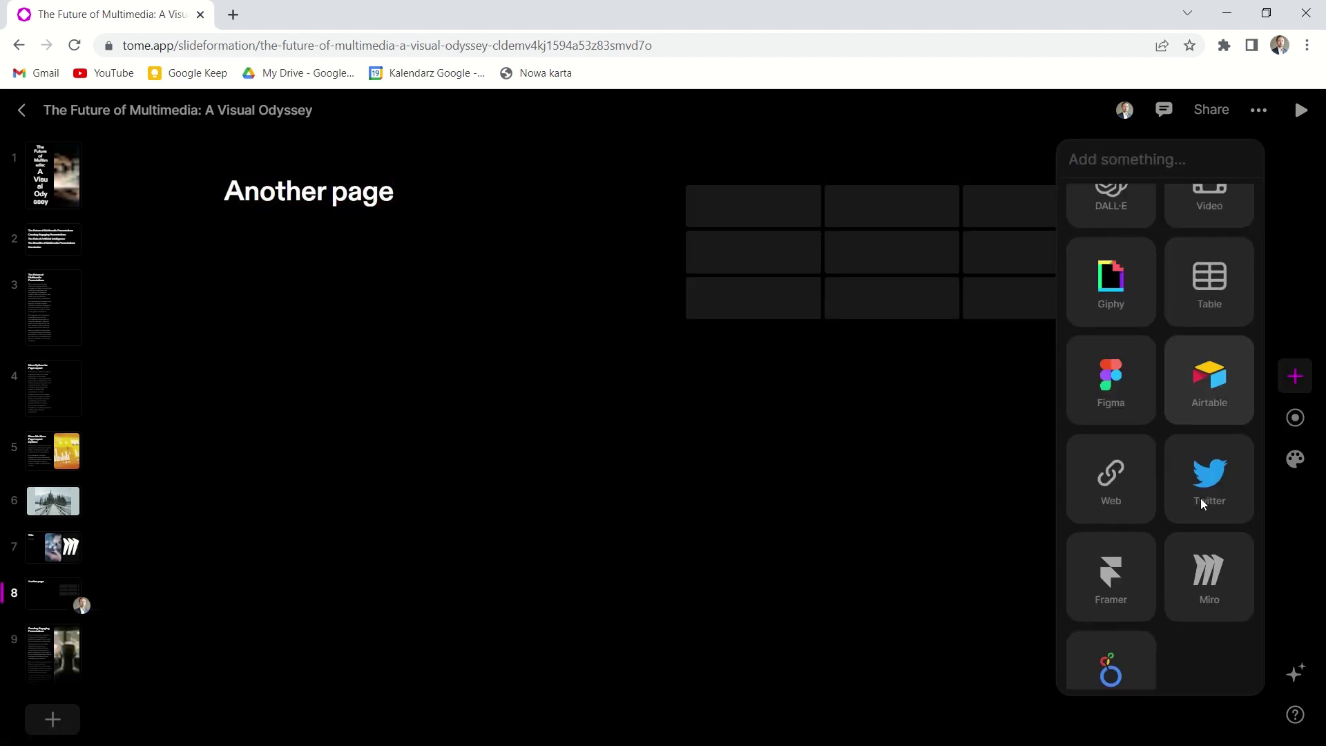
{"action": "left_click", "coordinate": [1210, 469]}
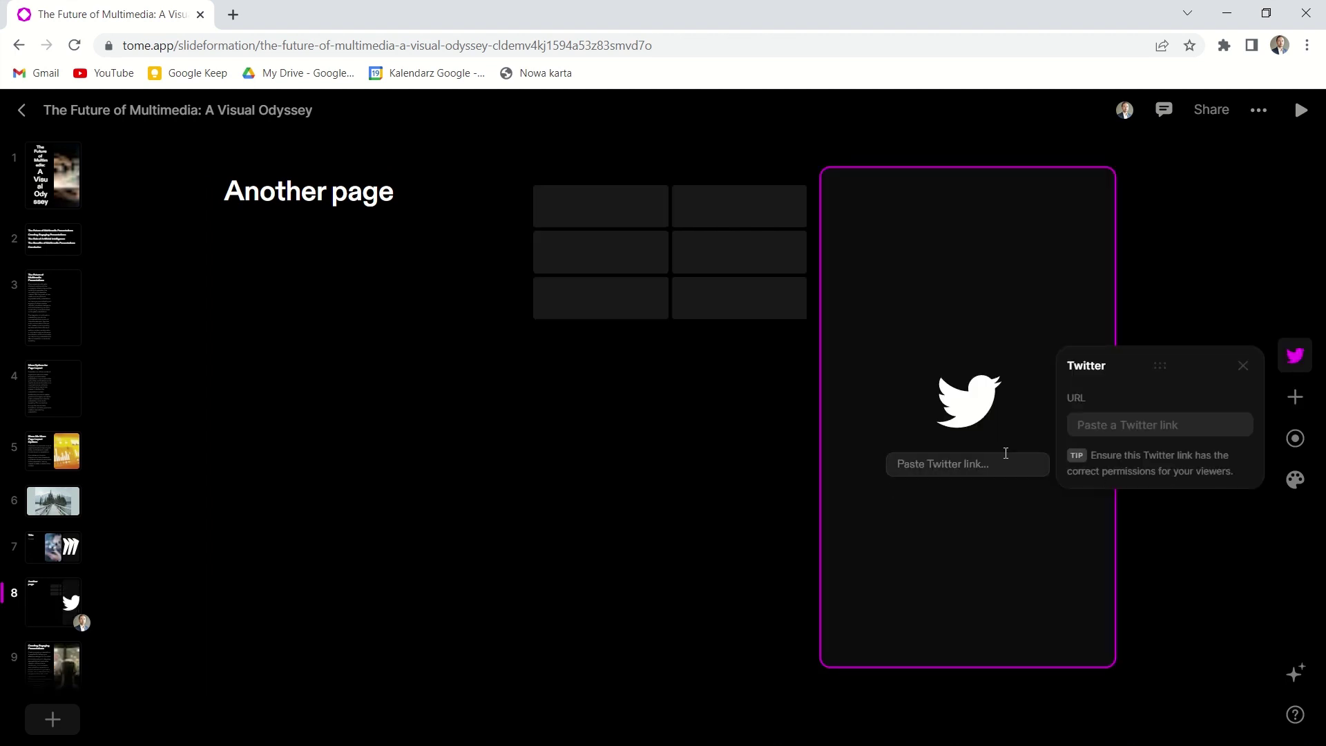
{"action": "left_click", "coordinate": [1237, 474]}
{"action": "left_click", "coordinate": [1103, 483]}
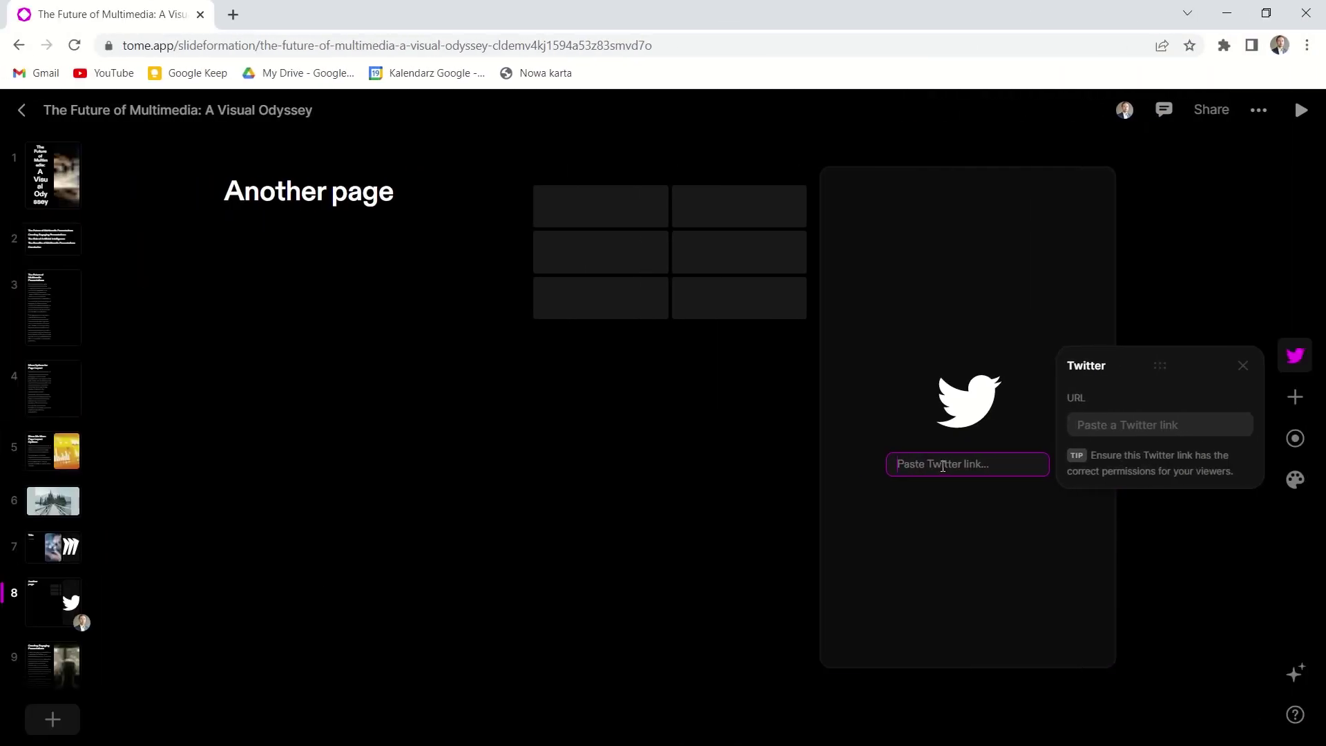
{"action": "left_click", "coordinate": [941, 465]}
{"action": "key", "text": "ctrl+v"}
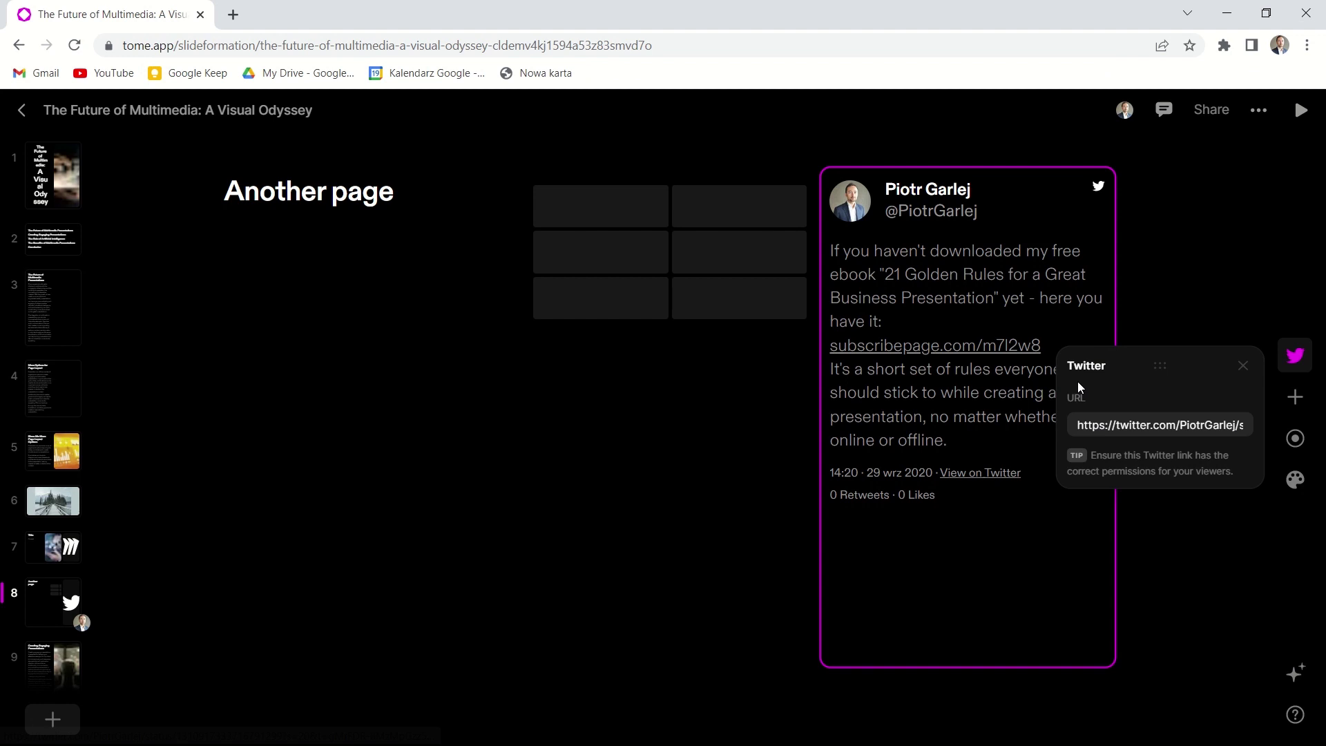
{"action": "left_click", "coordinate": [1241, 367]}
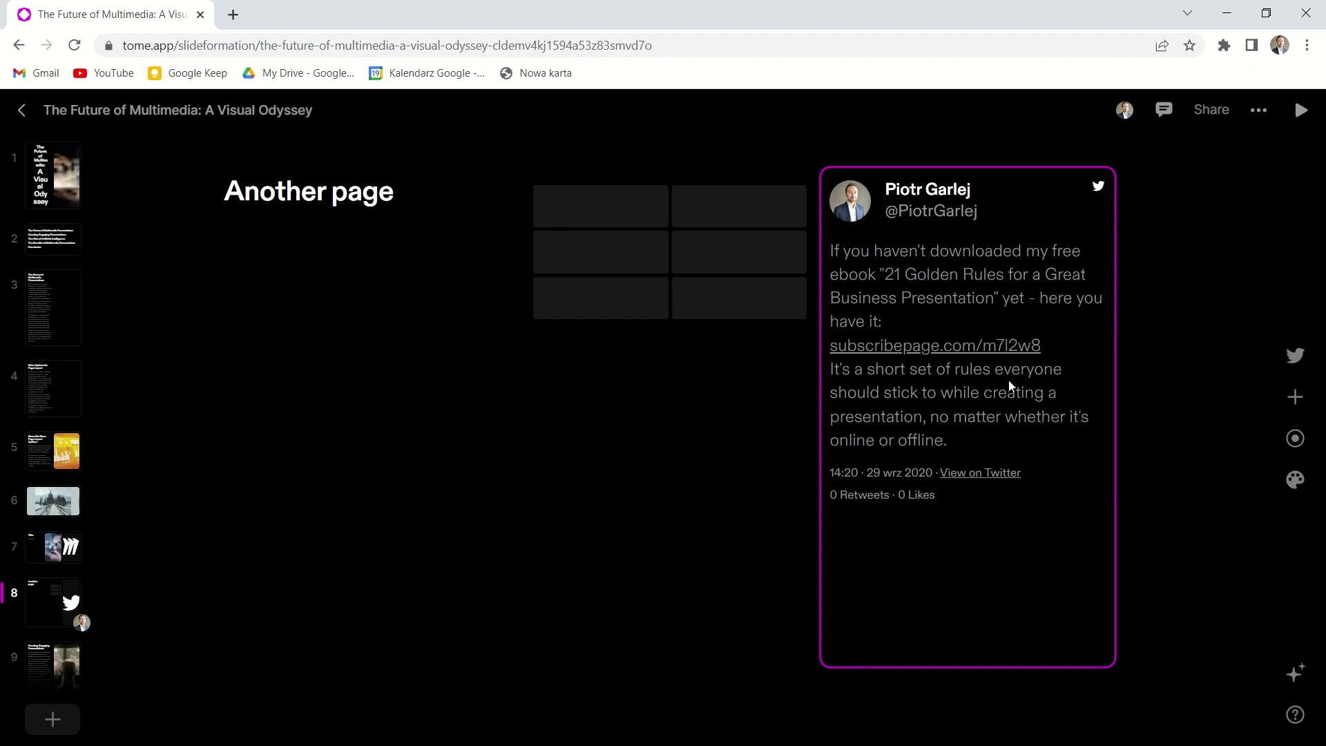
Delete the table tile from the page
{"action": "left_click", "coordinate": [483, 407]}
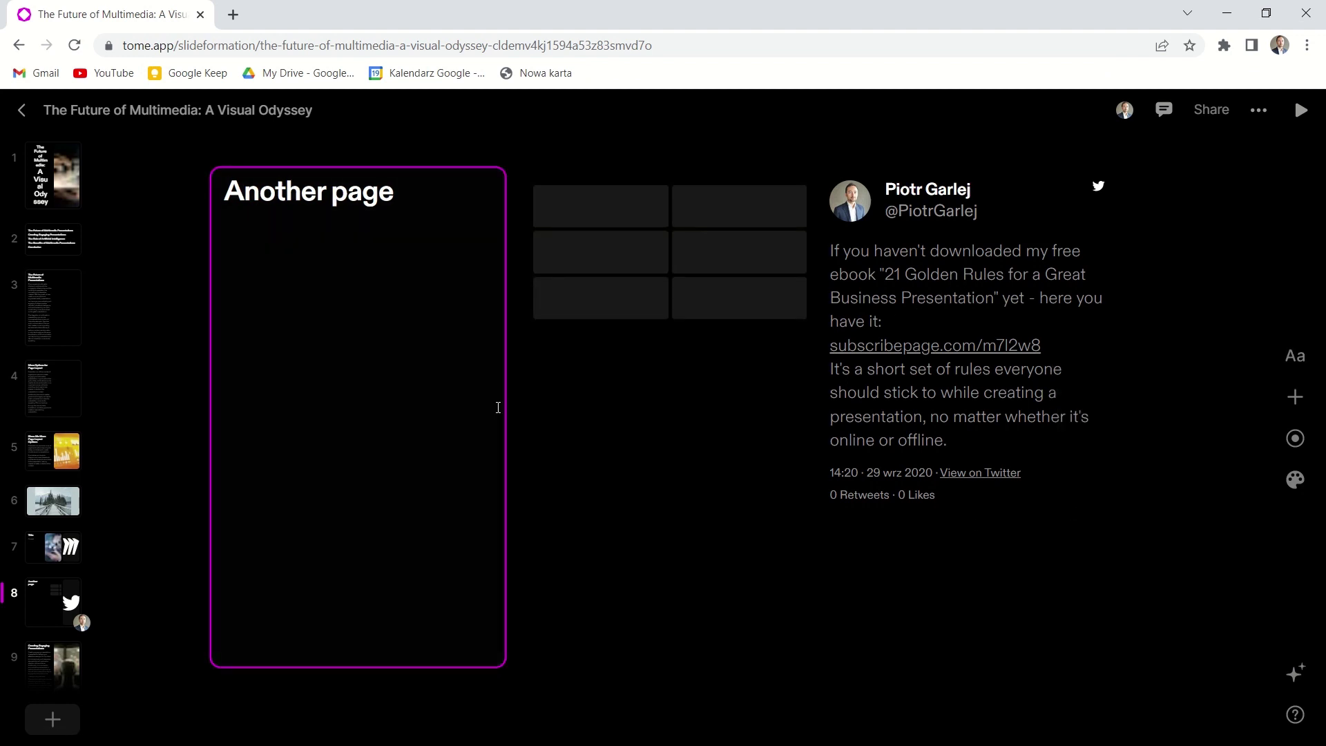
{"action": "left_click", "coordinate": [783, 218]}
{"action": "left_click", "coordinate": [781, 176]}
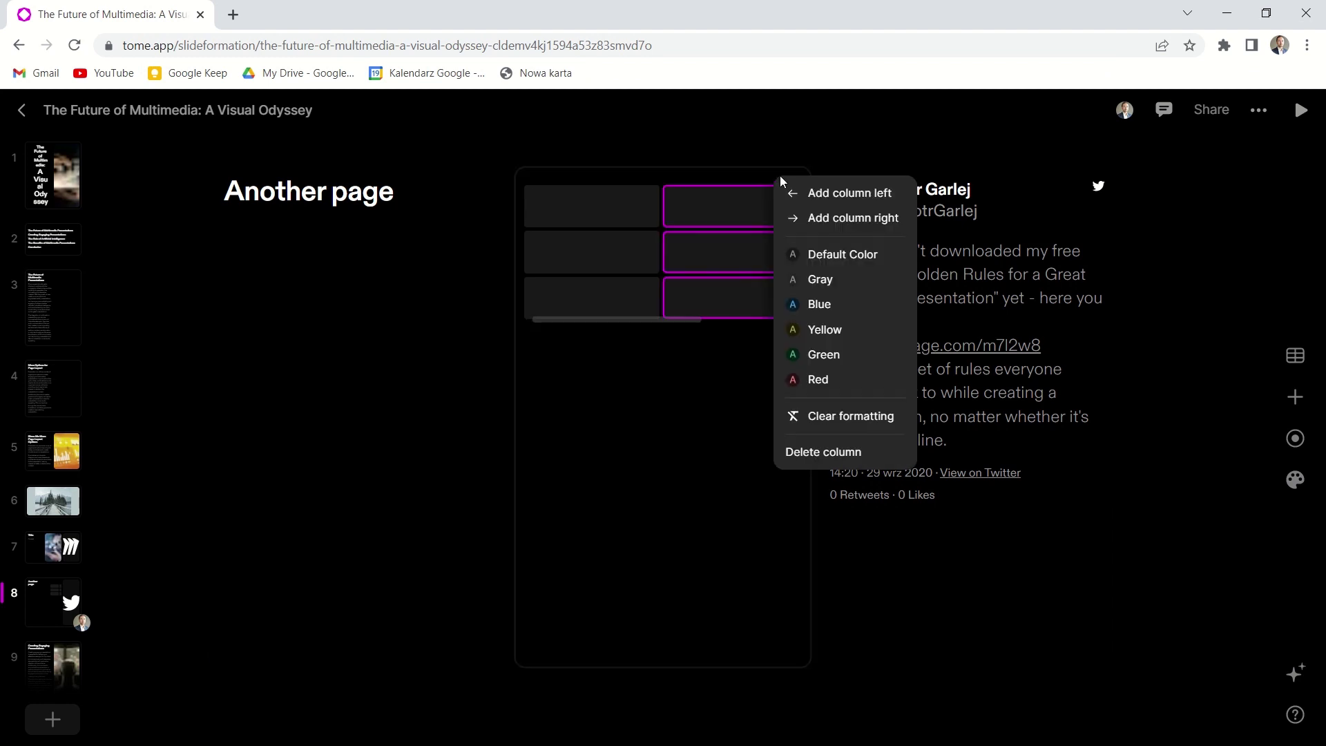
{"action": "left_click", "coordinate": [765, 174]}
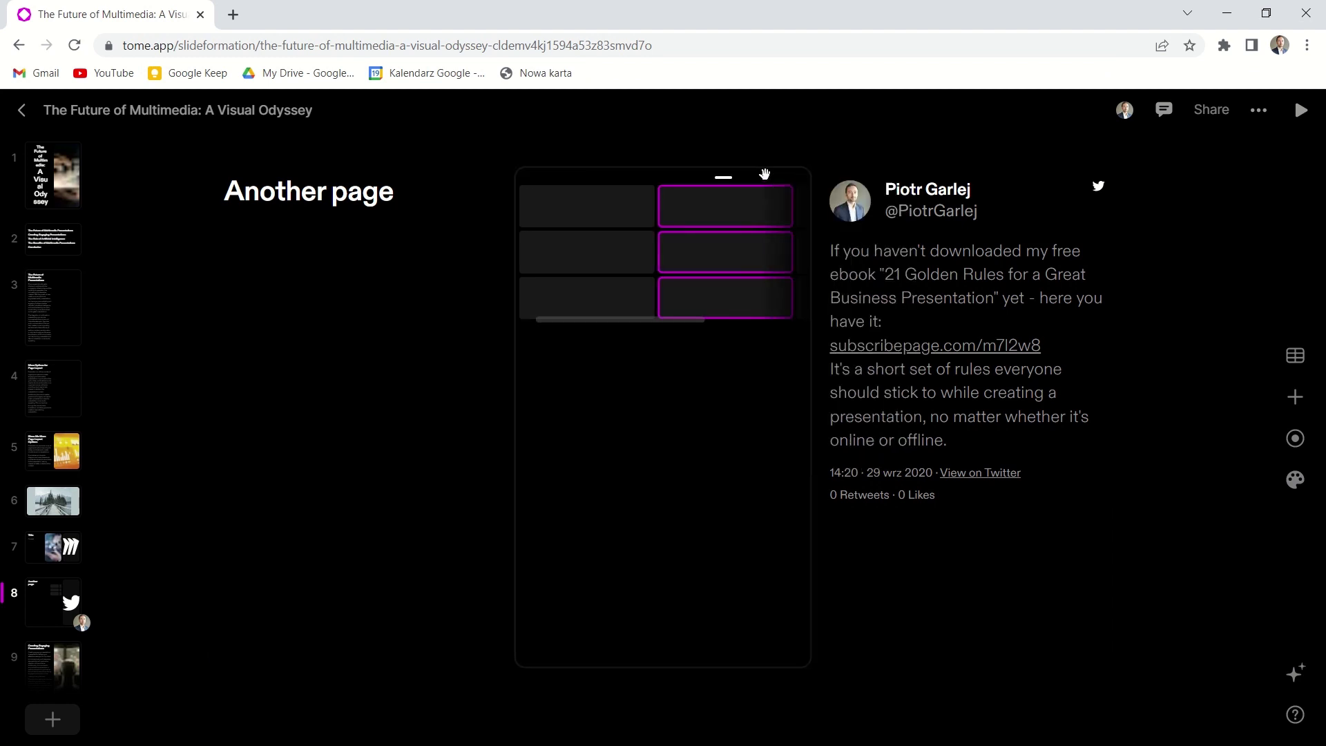
{"action": "key", "text": "Delete"}
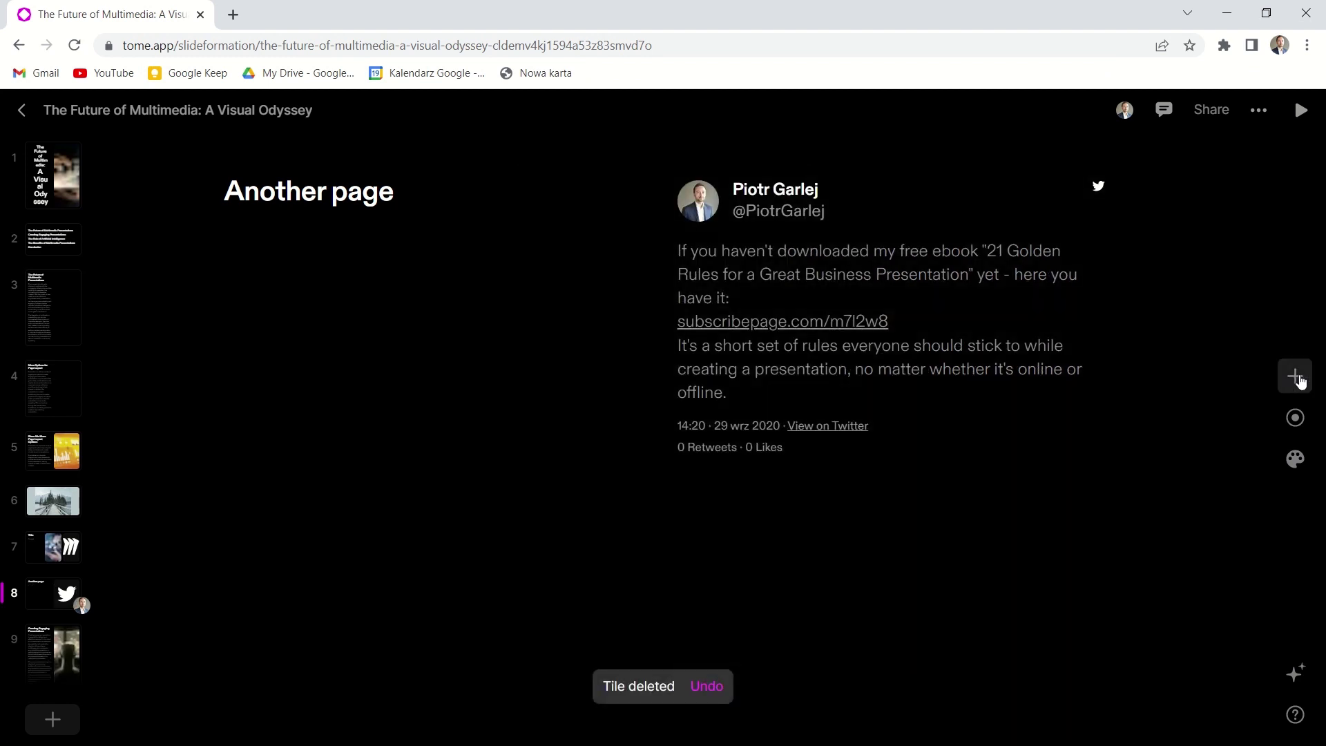
Add a Giphy tile beside the tweet on page 8 and paste the copied GIF link into it
{"action": "left_click", "coordinate": [1295, 376]}
{"action": "scroll", "coordinate": [1202, 483], "scroll_direction": "down", "scroll_amount": 3}
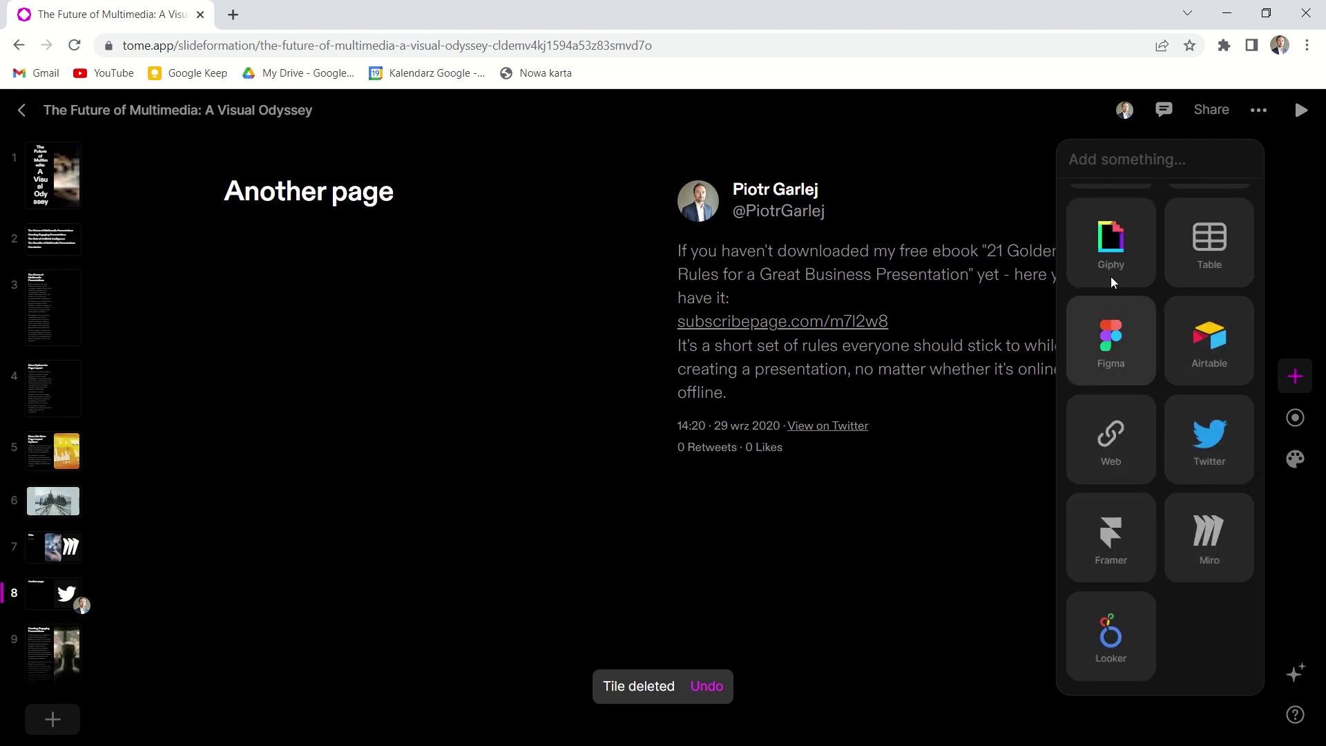
{"action": "left_click_drag", "start_coordinate": [1098, 250], "coordinate": [638, 307]}
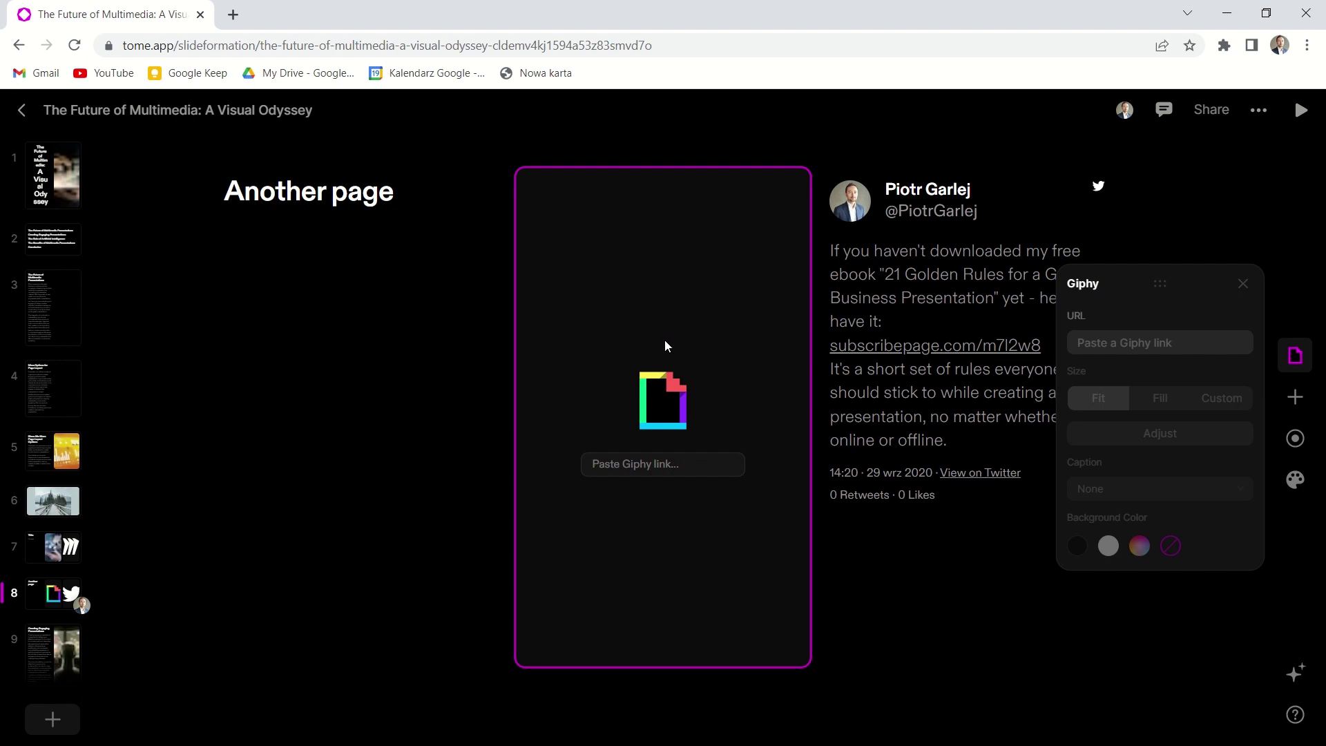
{"action": "left_click", "coordinate": [690, 463]}
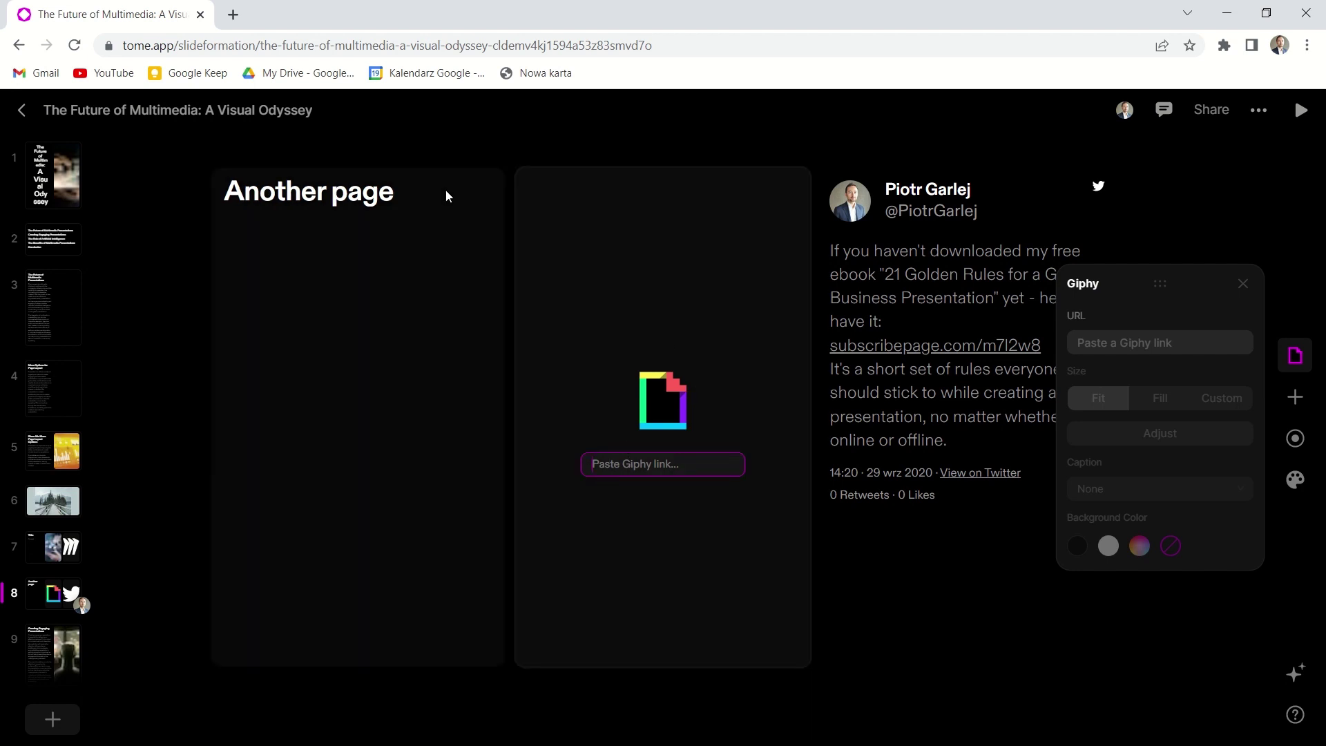
{"action": "key", "text": "alt+Tab"}
{"action": "left_click", "coordinate": [673, 405]}
{"action": "key", "text": "alt+Tab"}
{"action": "key", "text": "ctrl+v"}
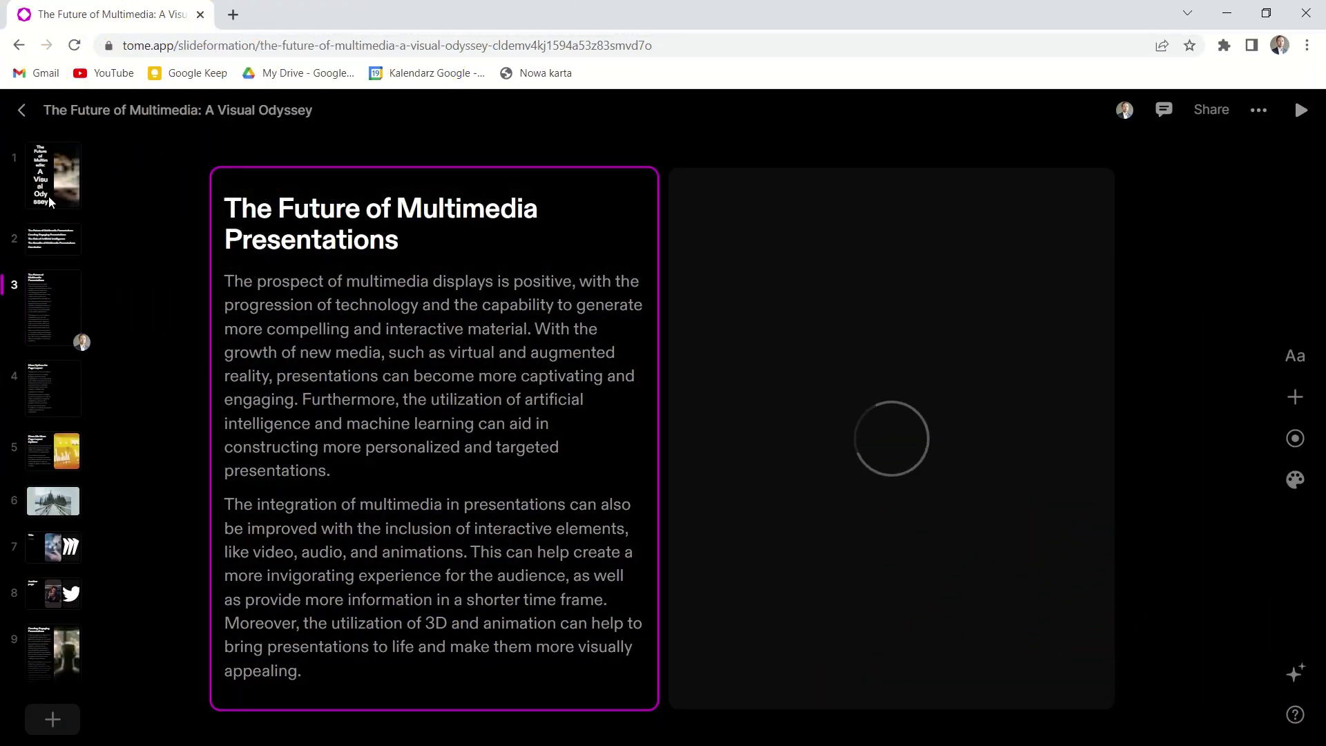
Delete the title slide's chart photo and generate a DALL·E image from 'show a picture of a presentation'
{"action": "left_click", "coordinate": [53, 174]}
{"action": "left_click", "coordinate": [722, 395]}
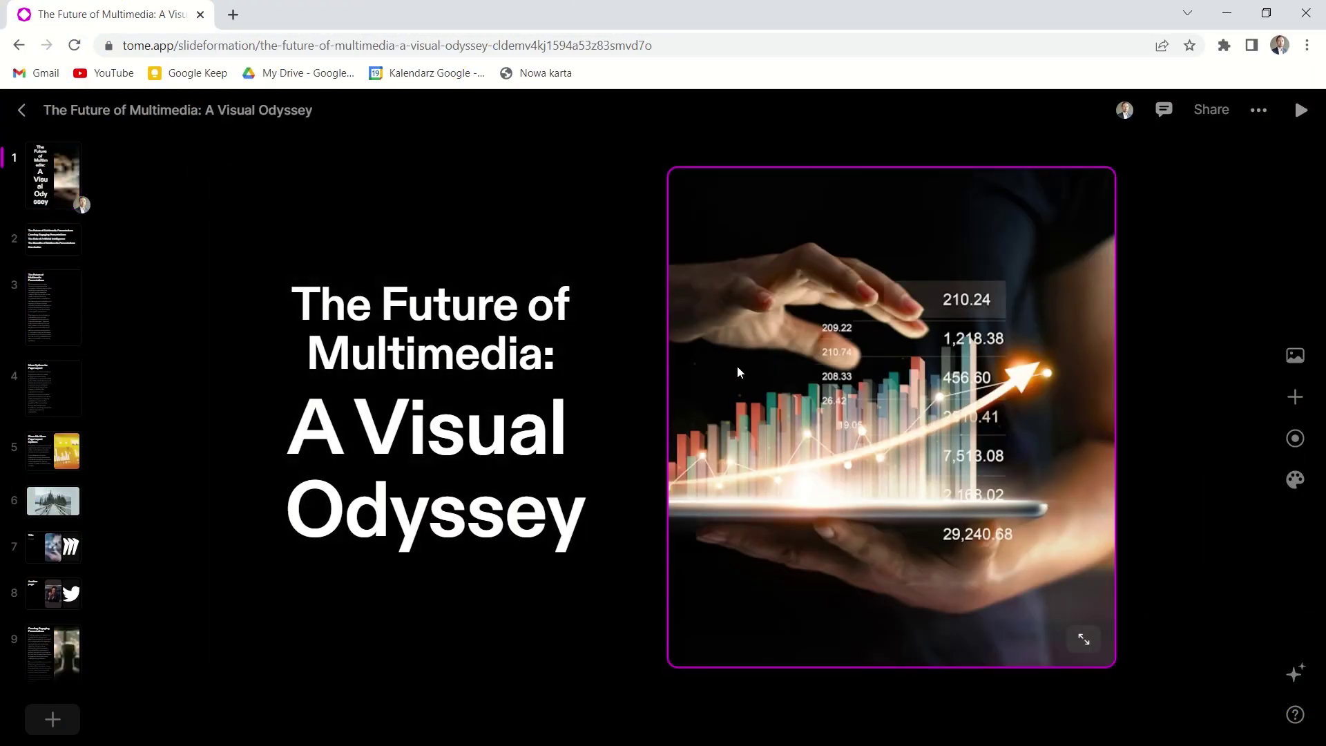
{"action": "key", "text": "Delete"}
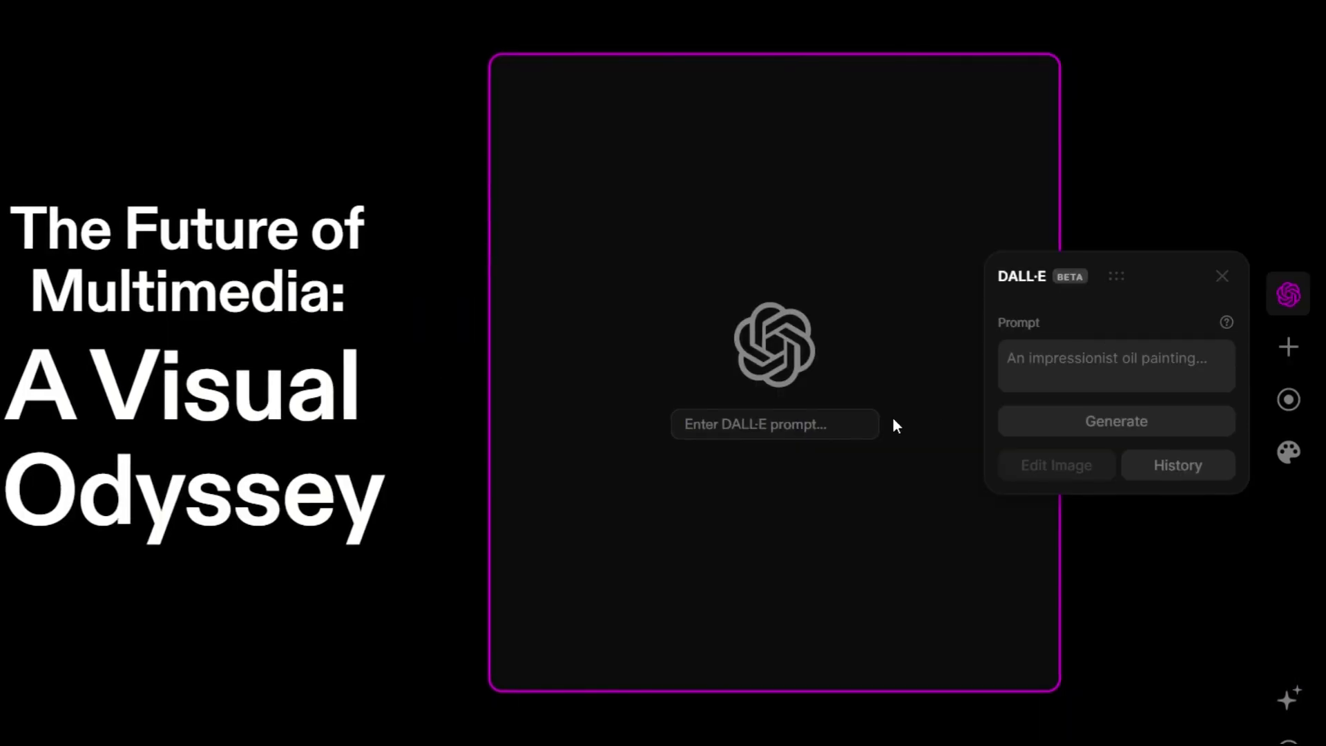
{"action": "left_click", "coordinate": [1052, 369]}
{"action": "type", "text": "show a picture of a p"}
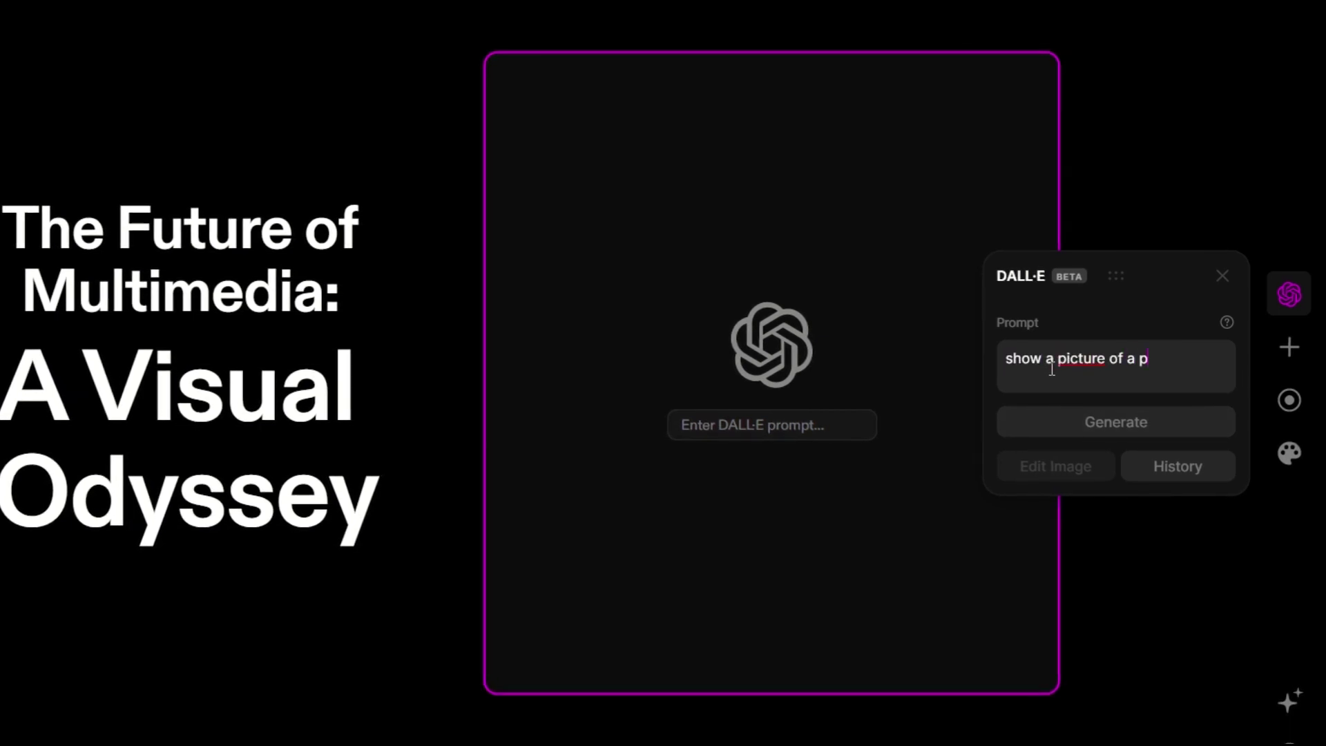
{"action": "type", "text": "resentation"}
{"action": "left_click", "coordinate": [1132, 422]}
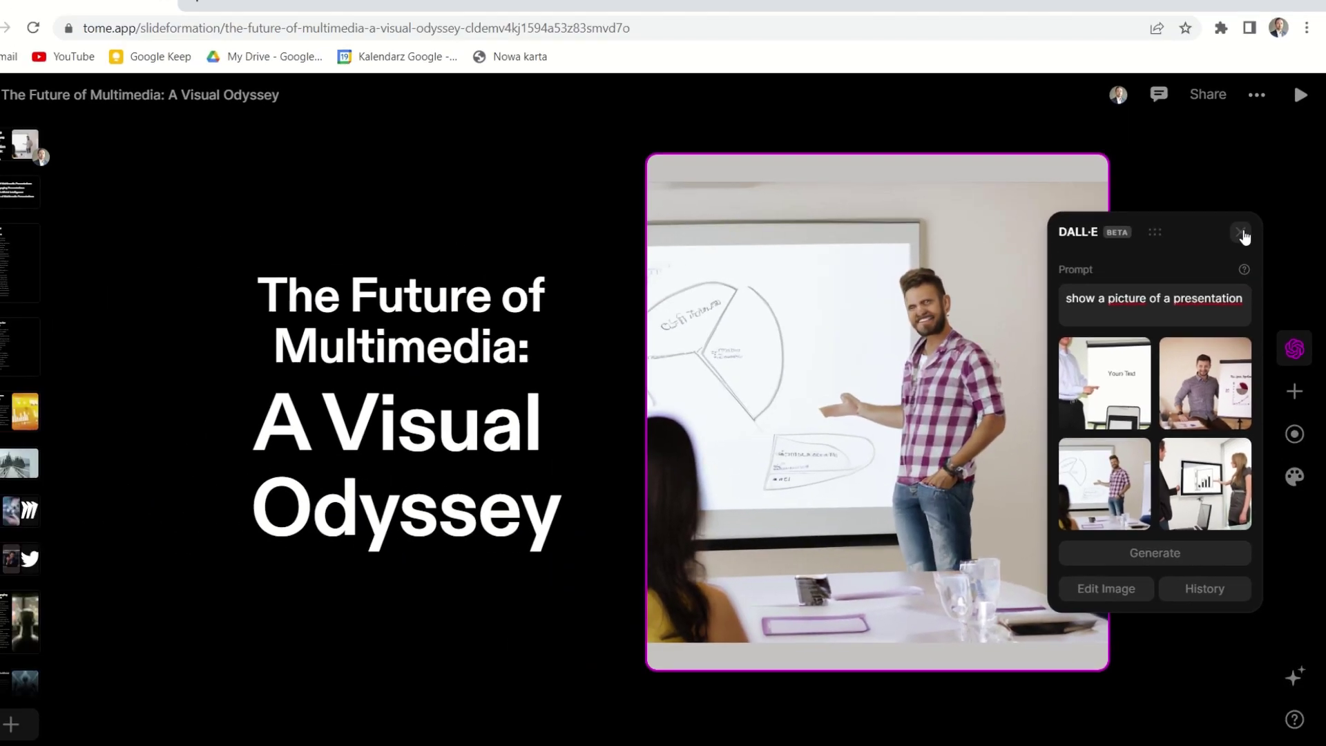
Close the DALL·E settings and go through slides 7 and 8 to Creating Engaging Presentations
{"action": "left_click", "coordinate": [1222, 148]}
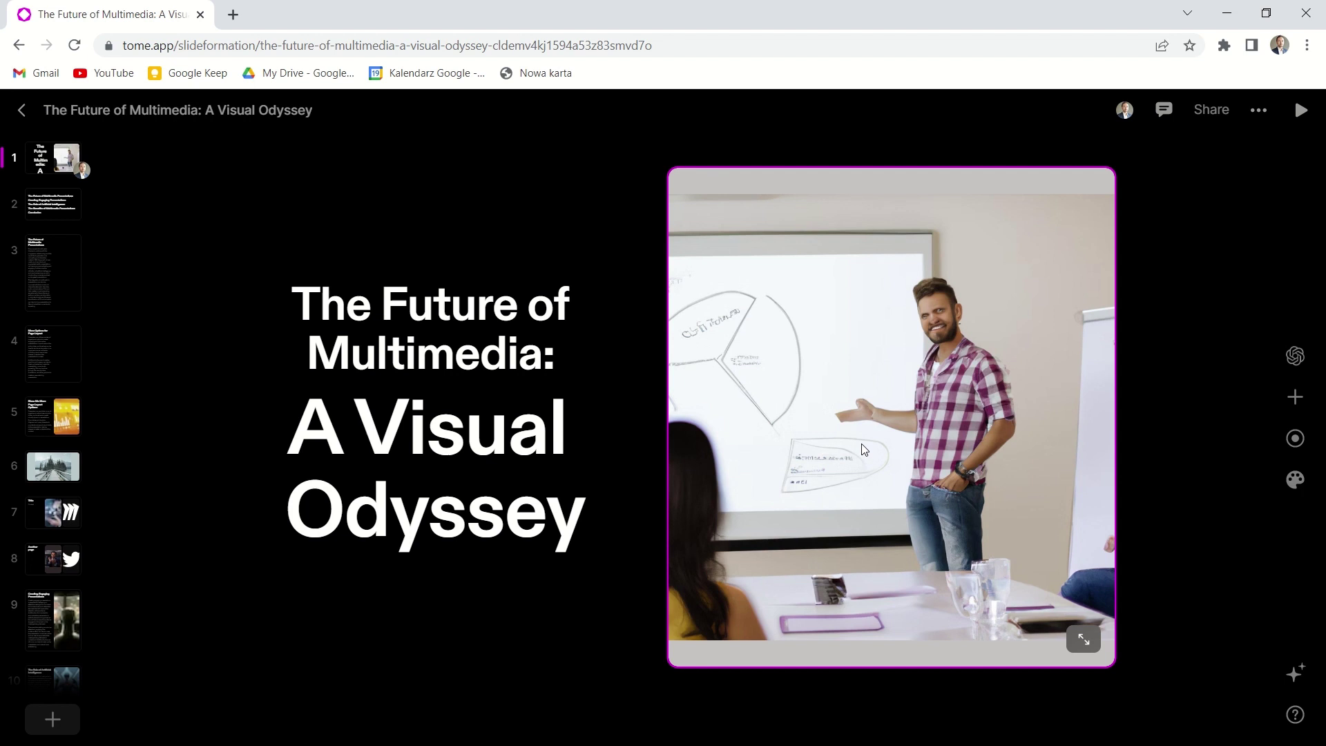
{"action": "left_click", "coordinate": [583, 474]}
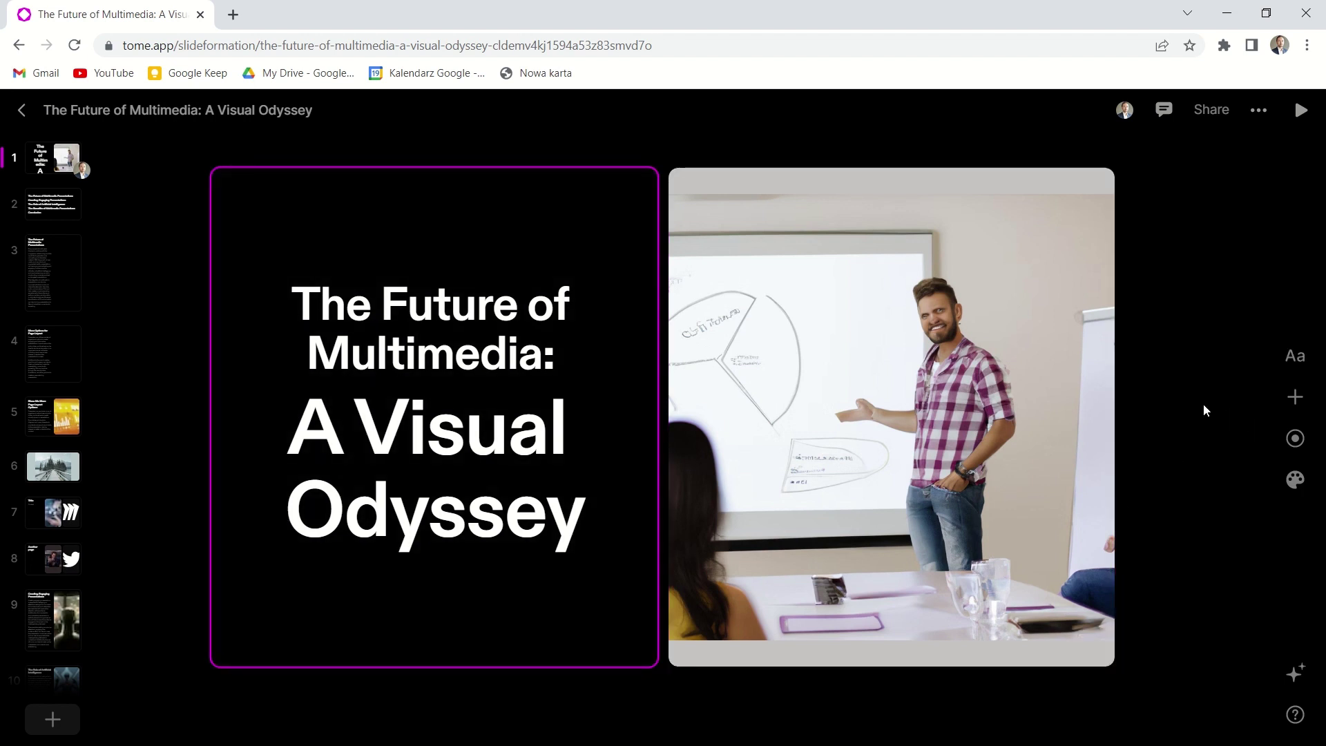
{"action": "left_click", "coordinate": [1203, 410]}
{"action": "scroll", "coordinate": [27, 515], "scroll_direction": "down", "scroll_amount": 1}
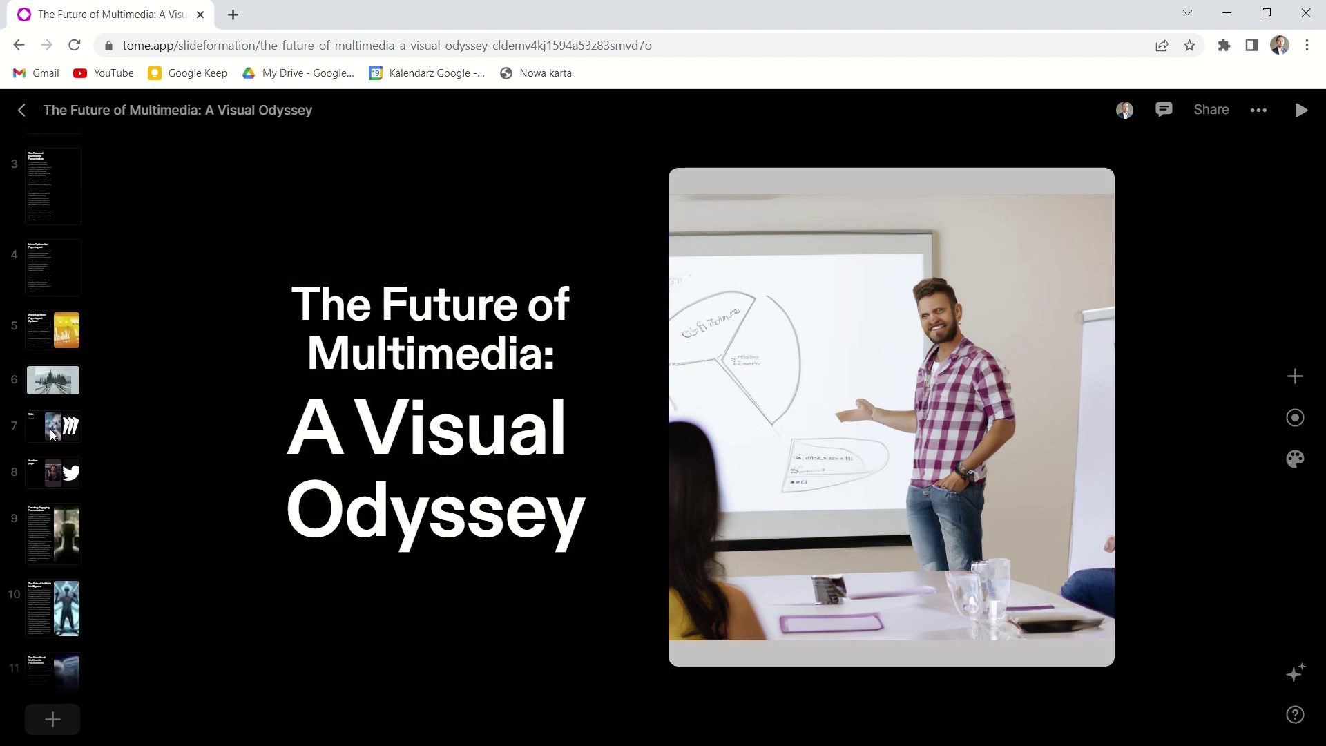
{"action": "left_click", "coordinate": [50, 428]}
{"action": "left_click", "coordinate": [56, 478]}
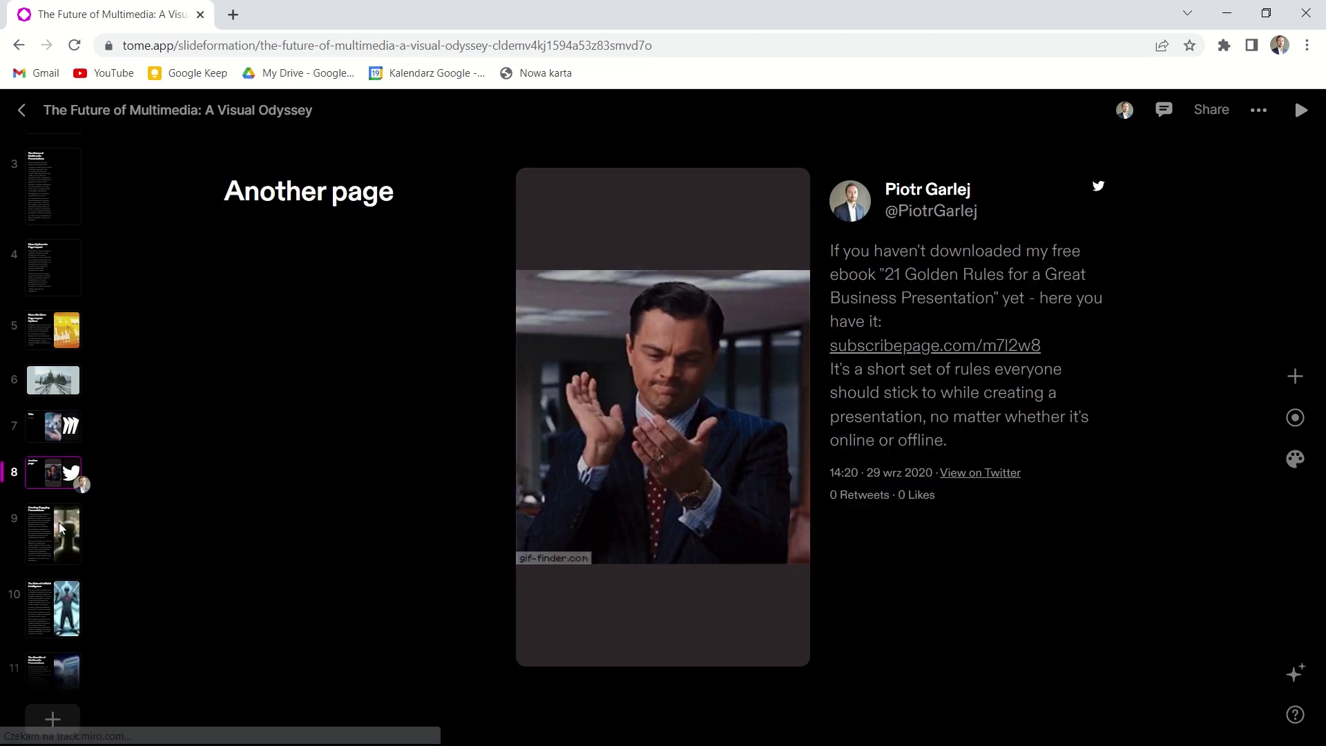
{"action": "left_click", "coordinate": [59, 522]}
Break the intro paragraph at 'Additionally' and delete the 'It is important' wording
{"action": "left_click", "coordinate": [461, 341]}
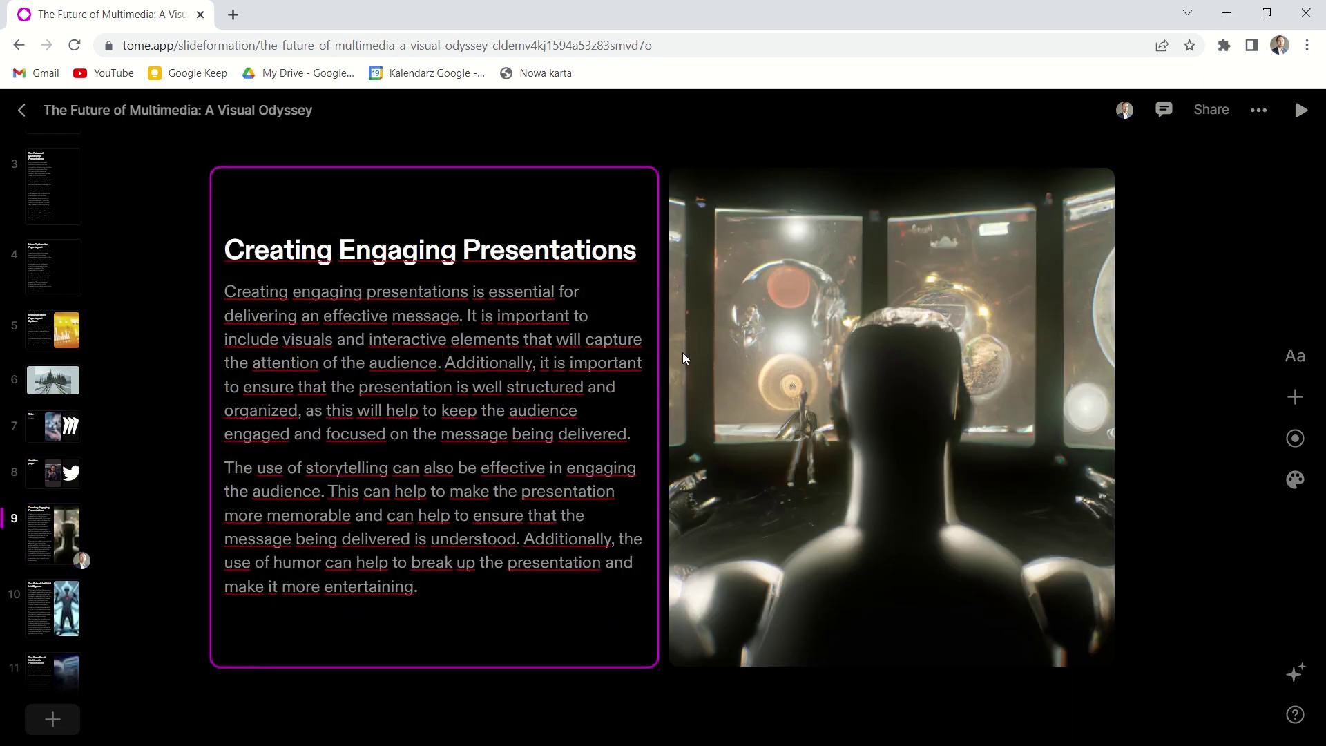
{"action": "key", "text": "Return"}
{"action": "left_click", "coordinate": [469, 298]}
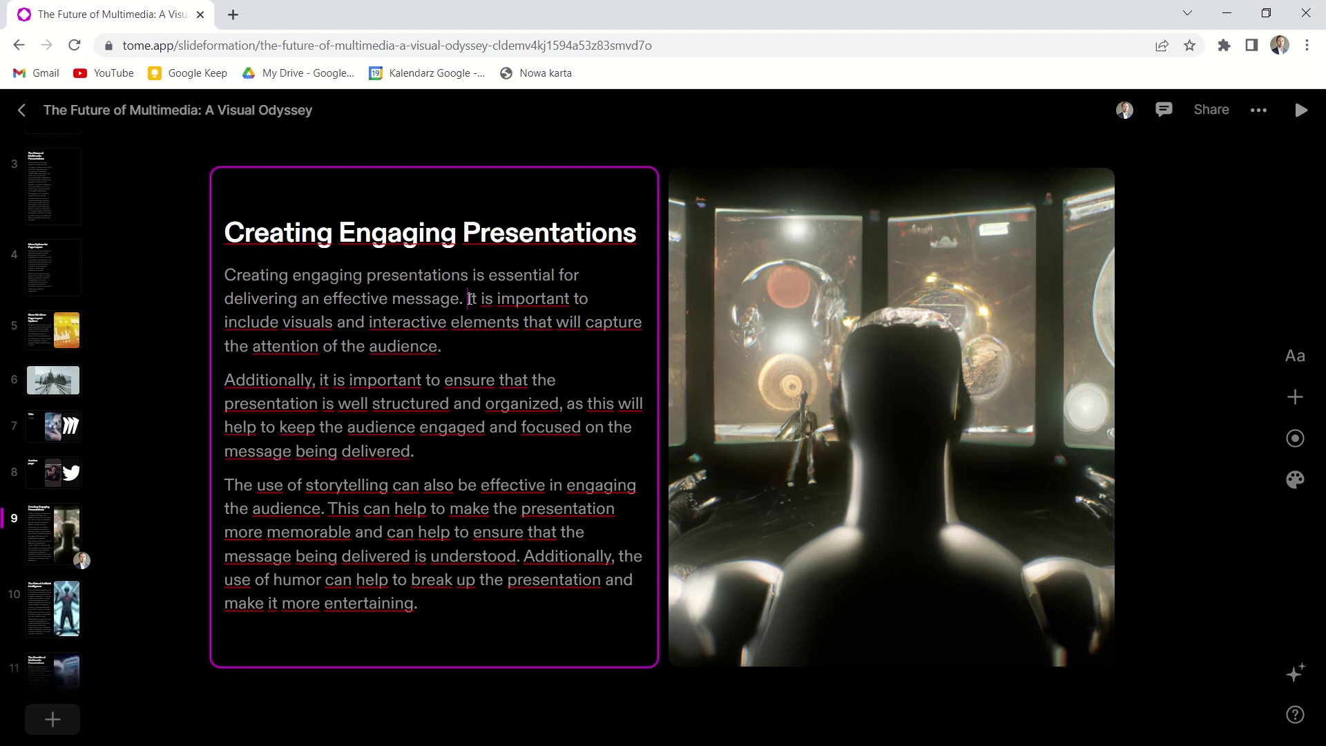
{"action": "key", "text": "Delete"}
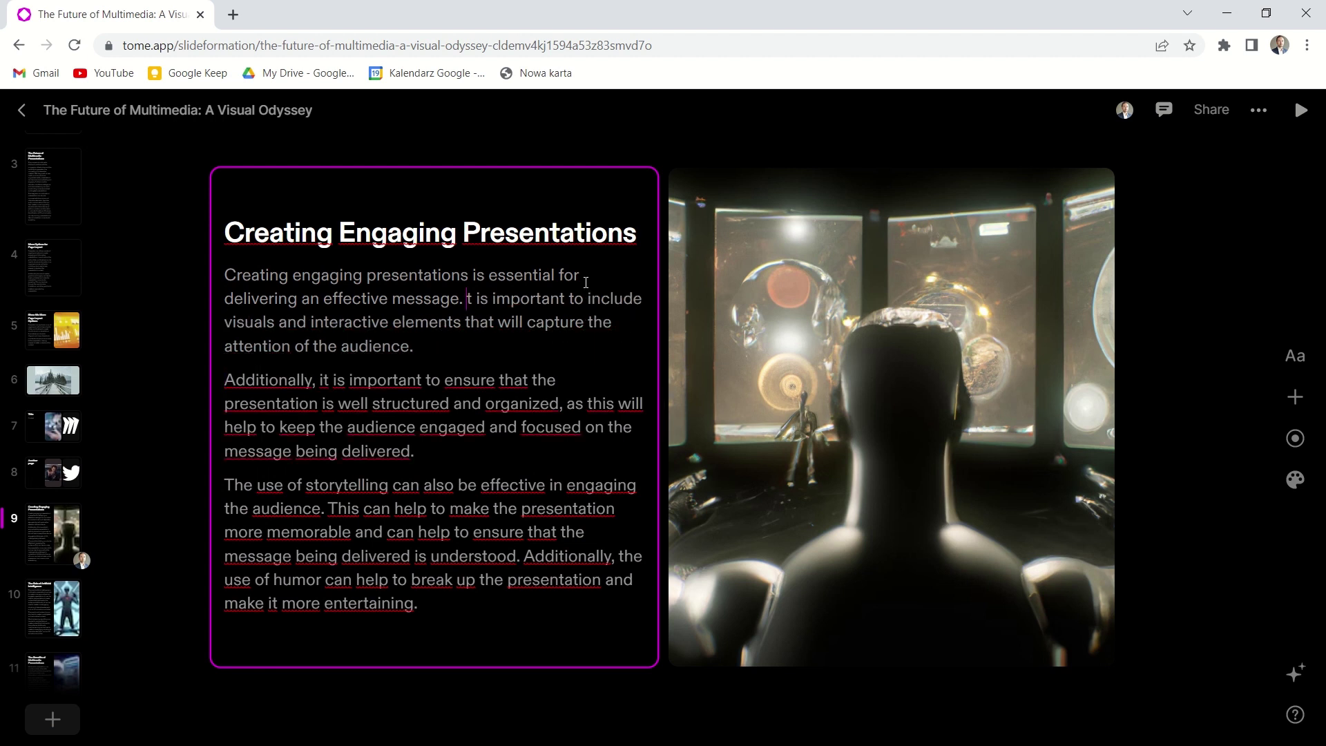
{"action": "key", "text": "Delete"}
{"action": "key", "text": "Delete"}
{"action": "key", "text": "Delete"}
{"action": "key", "text": "Delete"}
{"action": "key", "text": "Delete"}
{"action": "key", "text": "Delete"}
{"action": "key", "text": "Delete"}
{"action": "key", "text": "Delete"}
{"action": "key", "text": "Delete"}
{"action": "key", "text": "Delete"}
{"action": "key", "text": "Delete"}
{"action": "key", "text": "Delete"}
{"action": "key", "text": "Delete"}
{"action": "key", "text": "Delete"}
{"action": "key", "text": "Delete"}
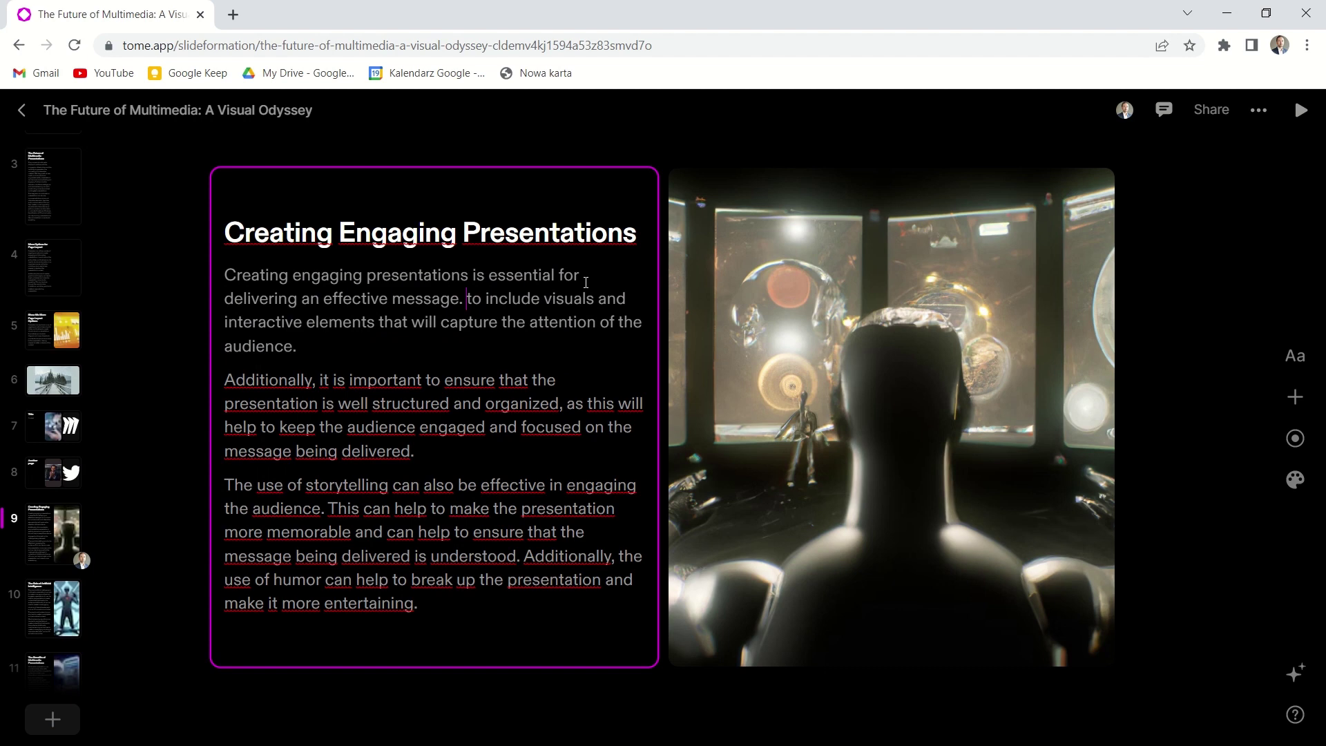
{"action": "key", "text": "Delete"}
{"action": "key", "text": "Delete"}
{"action": "key", "text": "Delete"}
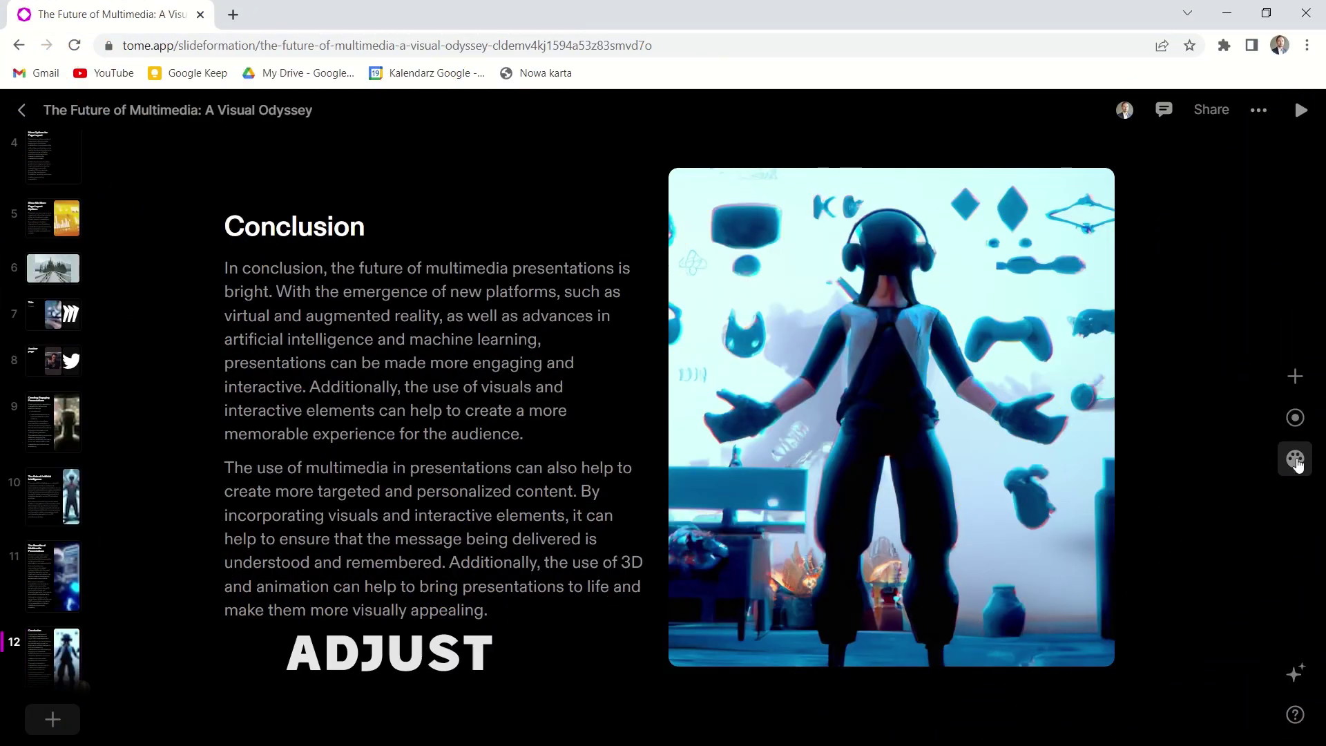
Preview the Light theme on the deck, then switch it to the Moss theme
{"action": "left_click", "coordinate": [1295, 460]}
{"action": "left_click", "coordinate": [1223, 351]}
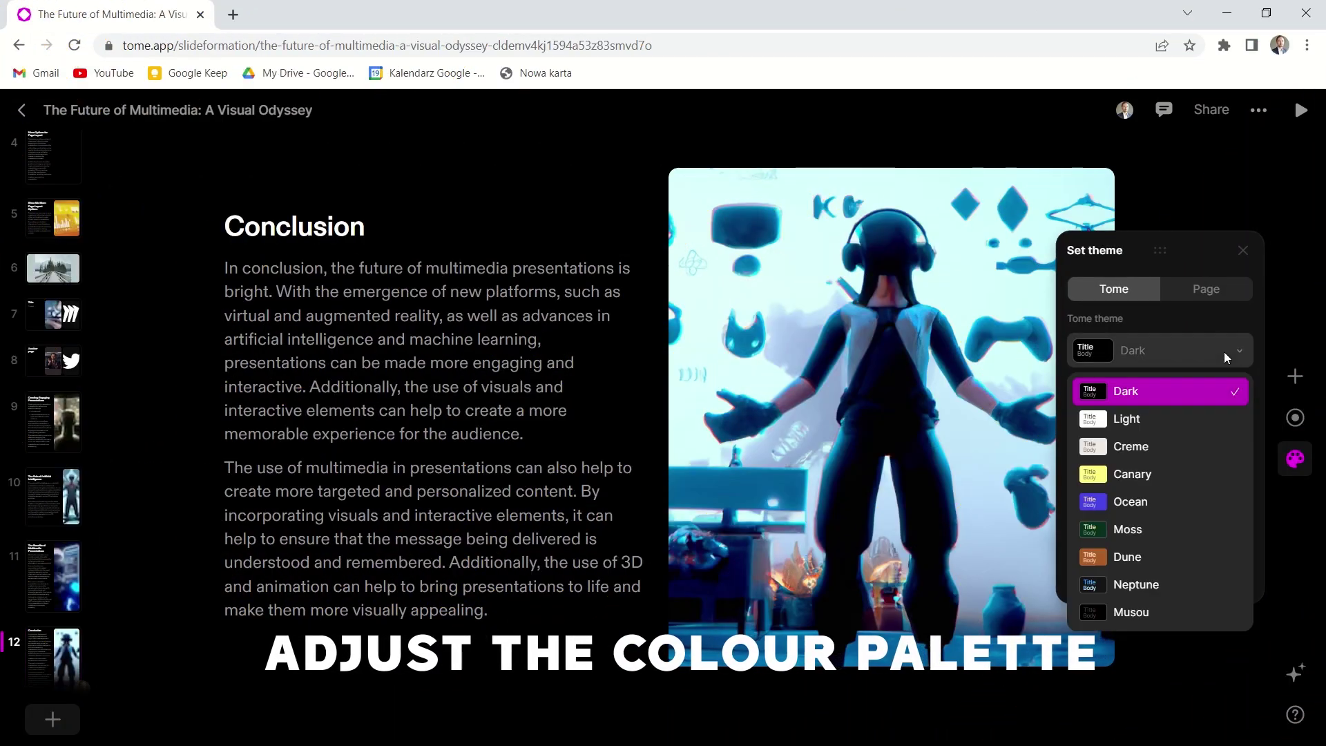
{"action": "left_click", "coordinate": [1137, 429]}
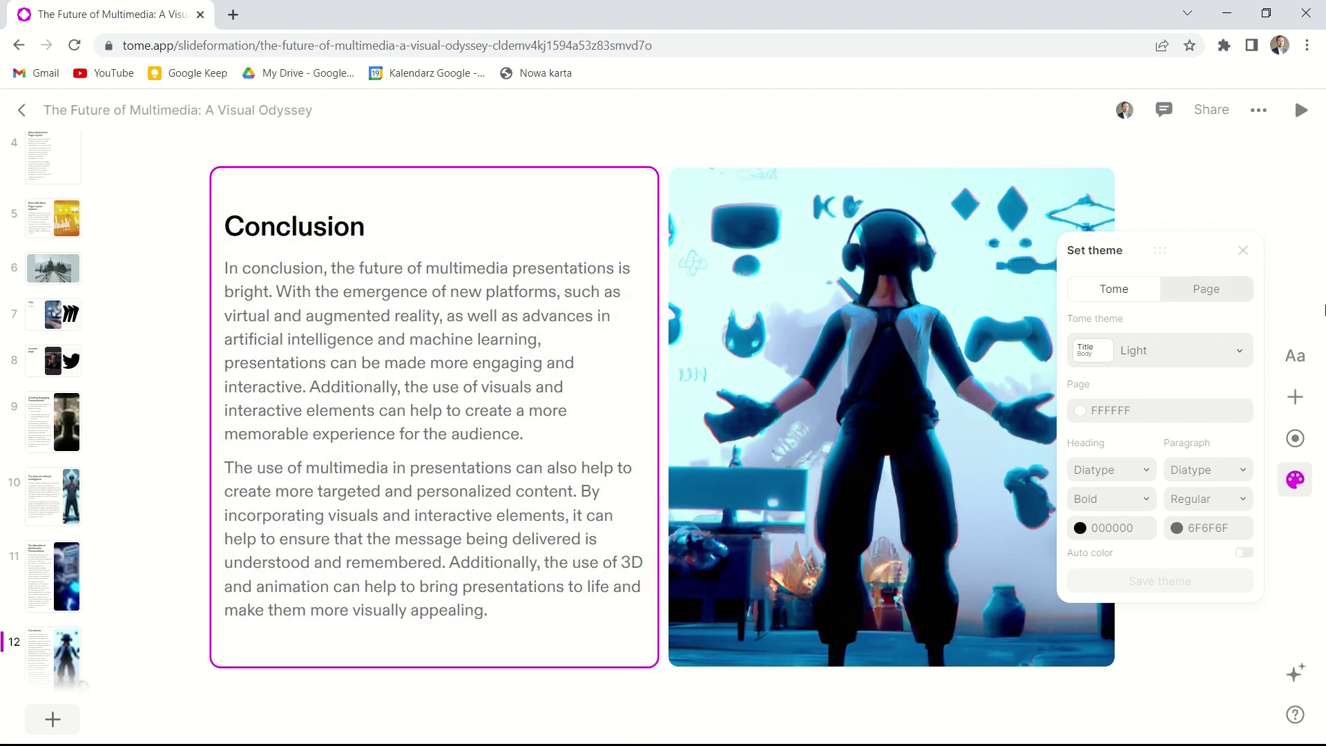
{"action": "left_click", "coordinate": [1232, 359]}
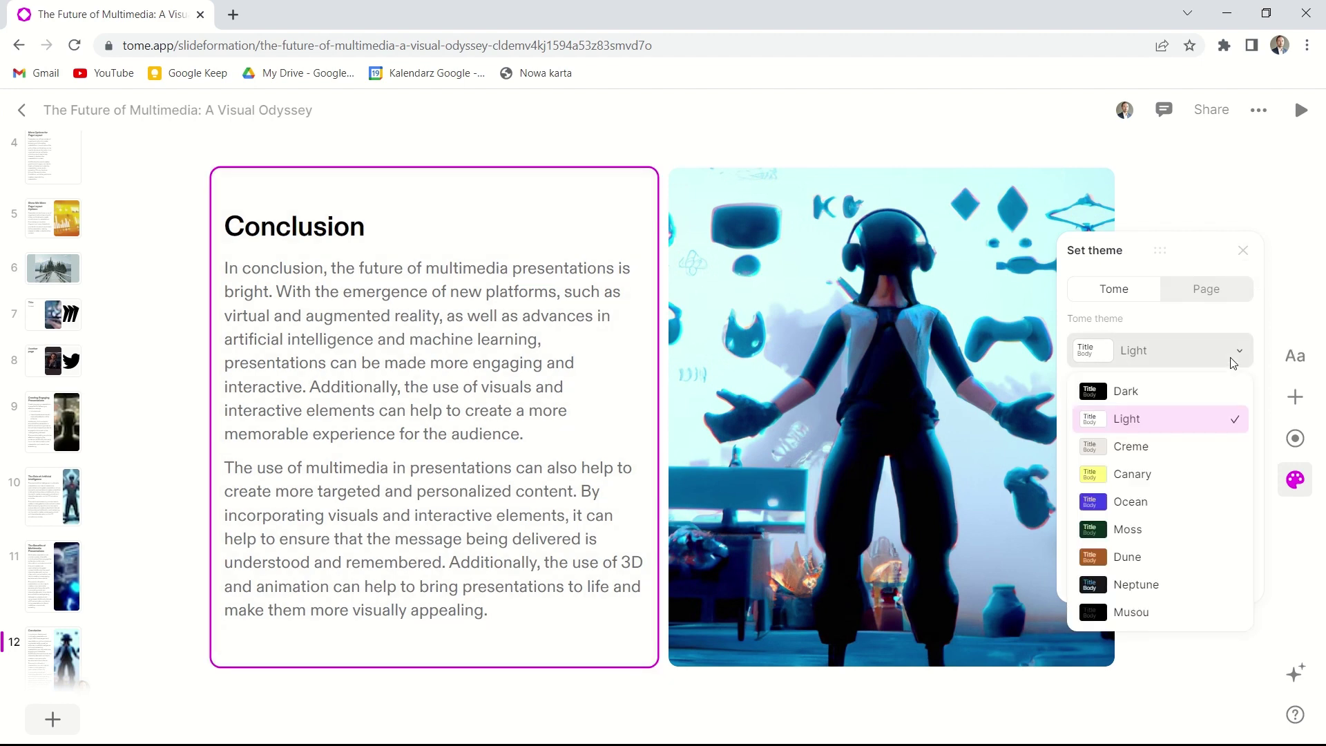
{"action": "left_click", "coordinate": [1174, 527]}
Set the heading font to Lato, and try Fragment Mono then Lato for paragraph text
{"action": "left_click", "coordinate": [1133, 472]}
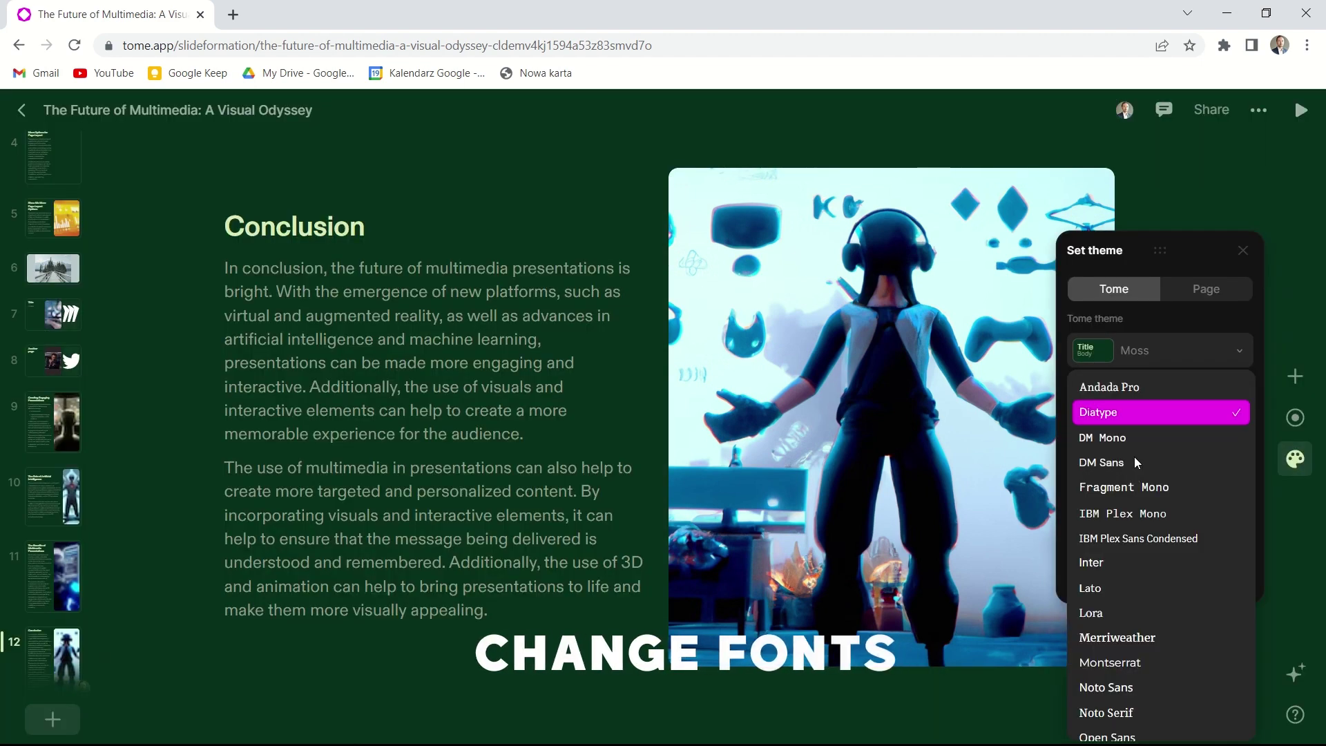
{"action": "left_click", "coordinate": [1124, 585]}
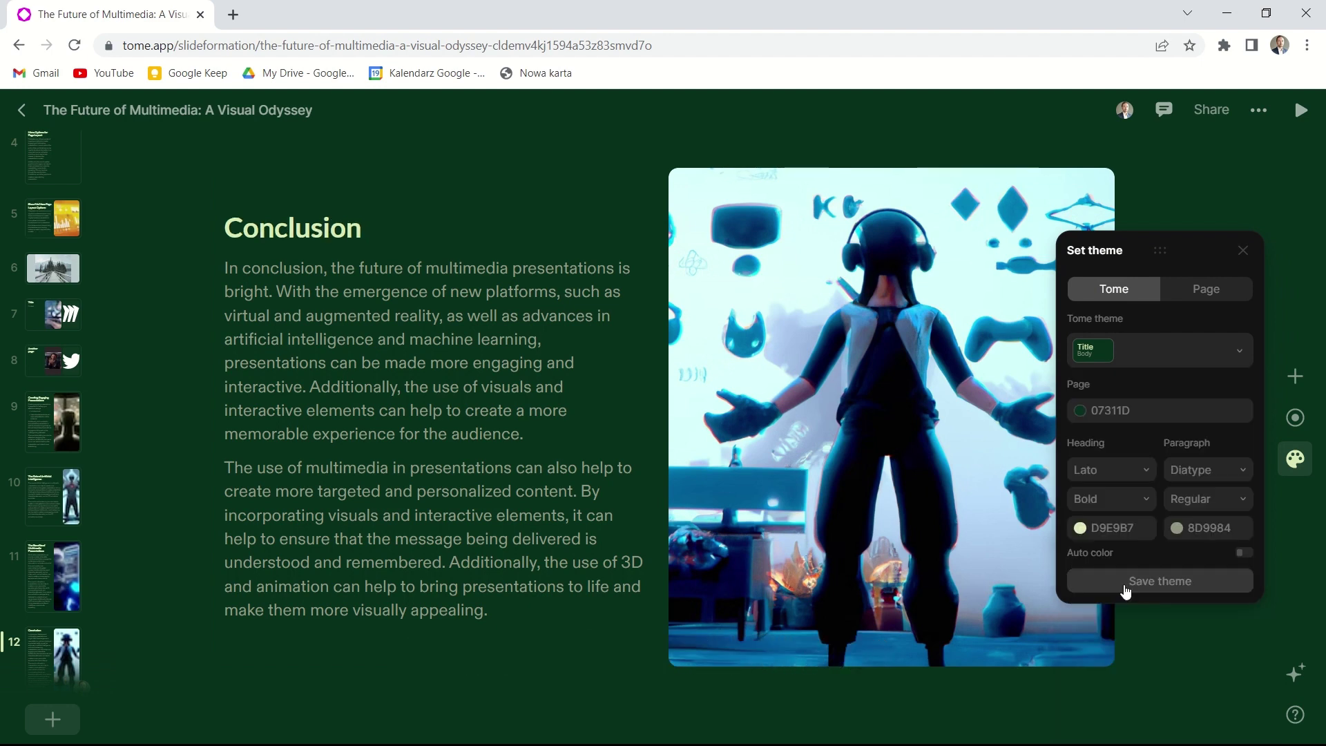
{"action": "left_click", "coordinate": [1228, 473]}
{"action": "left_click", "coordinate": [1144, 489]}
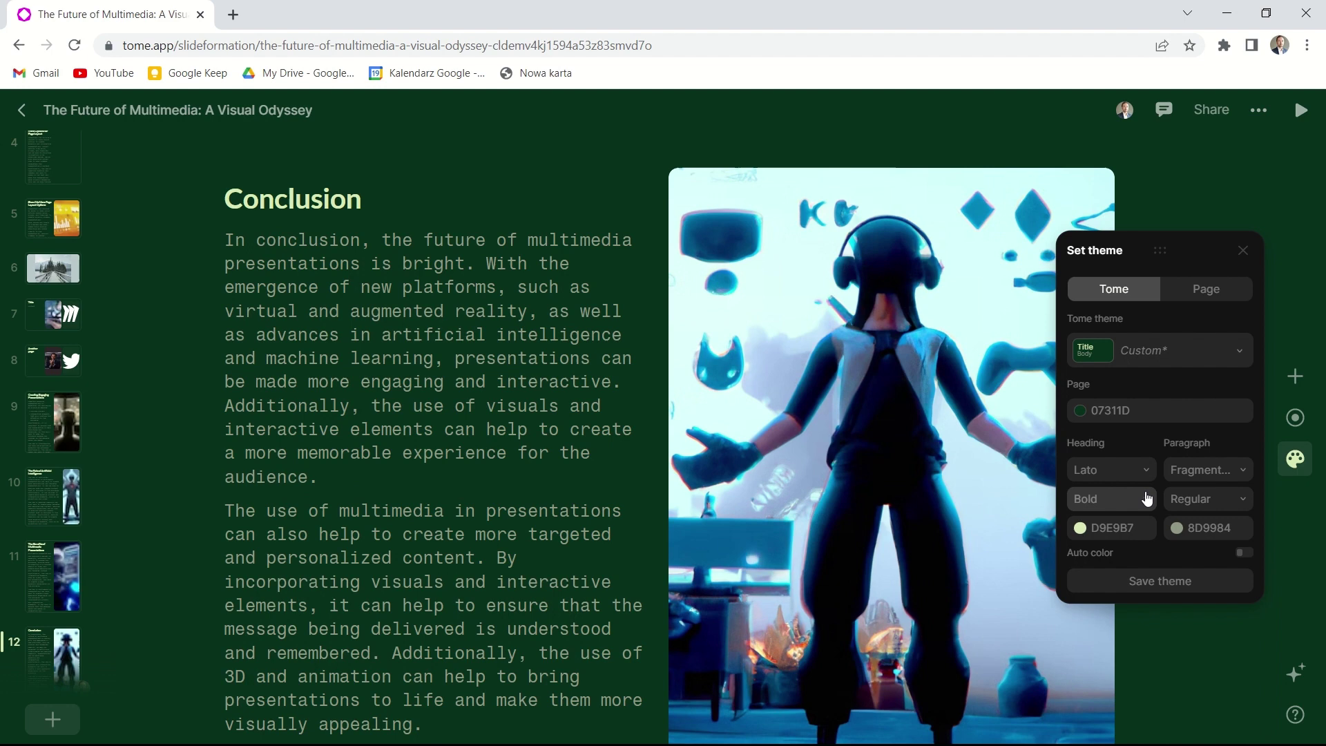
{"action": "left_click", "coordinate": [1236, 476]}
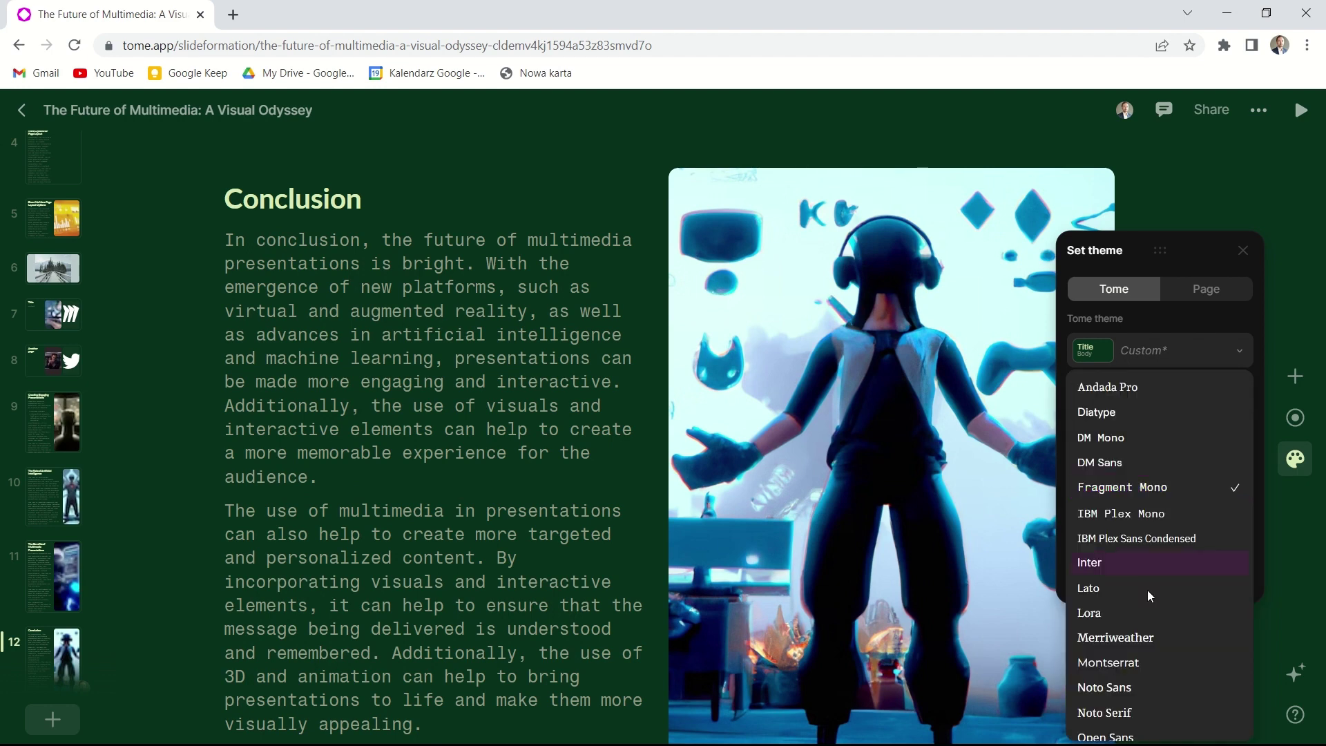
{"action": "left_click", "coordinate": [1134, 589]}
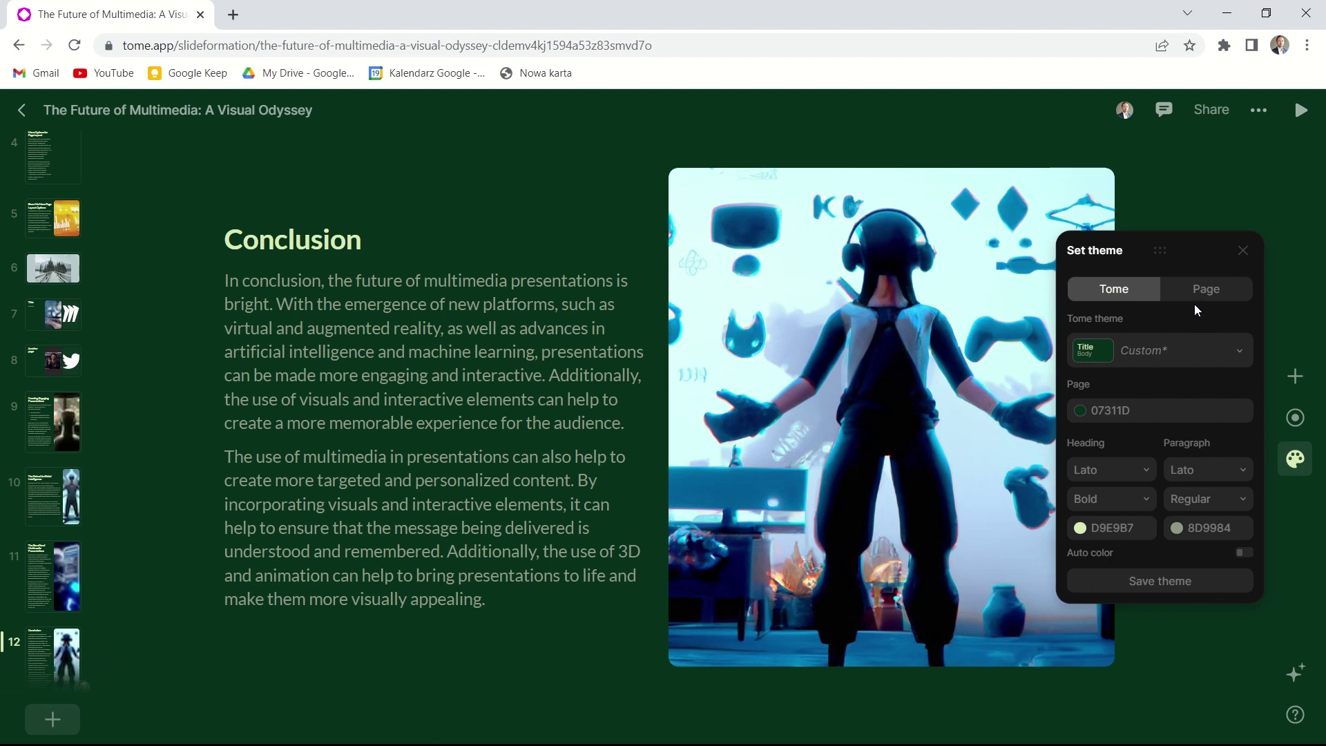
{"action": "left_click", "coordinate": [1170, 349]}
Return the deck to the Dark theme, then look at the narration recorder and close it
{"action": "left_click", "coordinate": [1133, 396]}
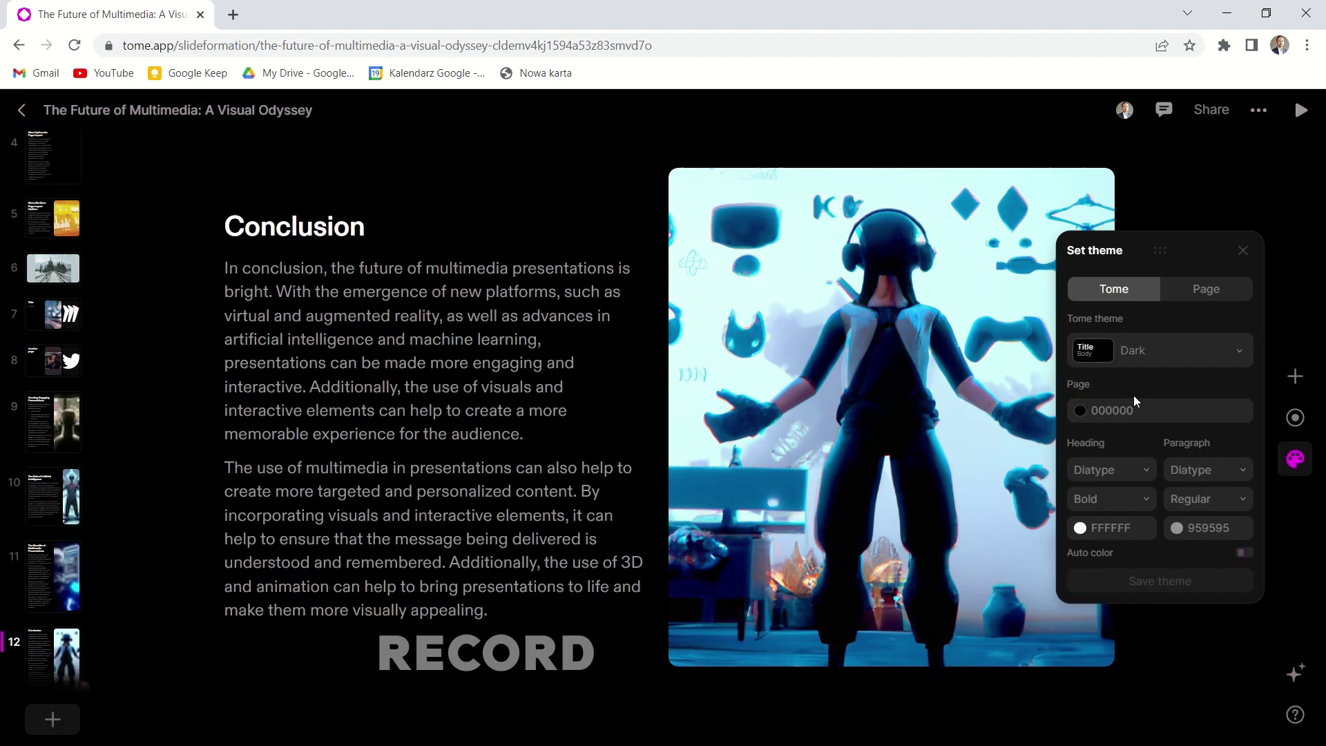
{"action": "left_click", "coordinate": [1295, 418]}
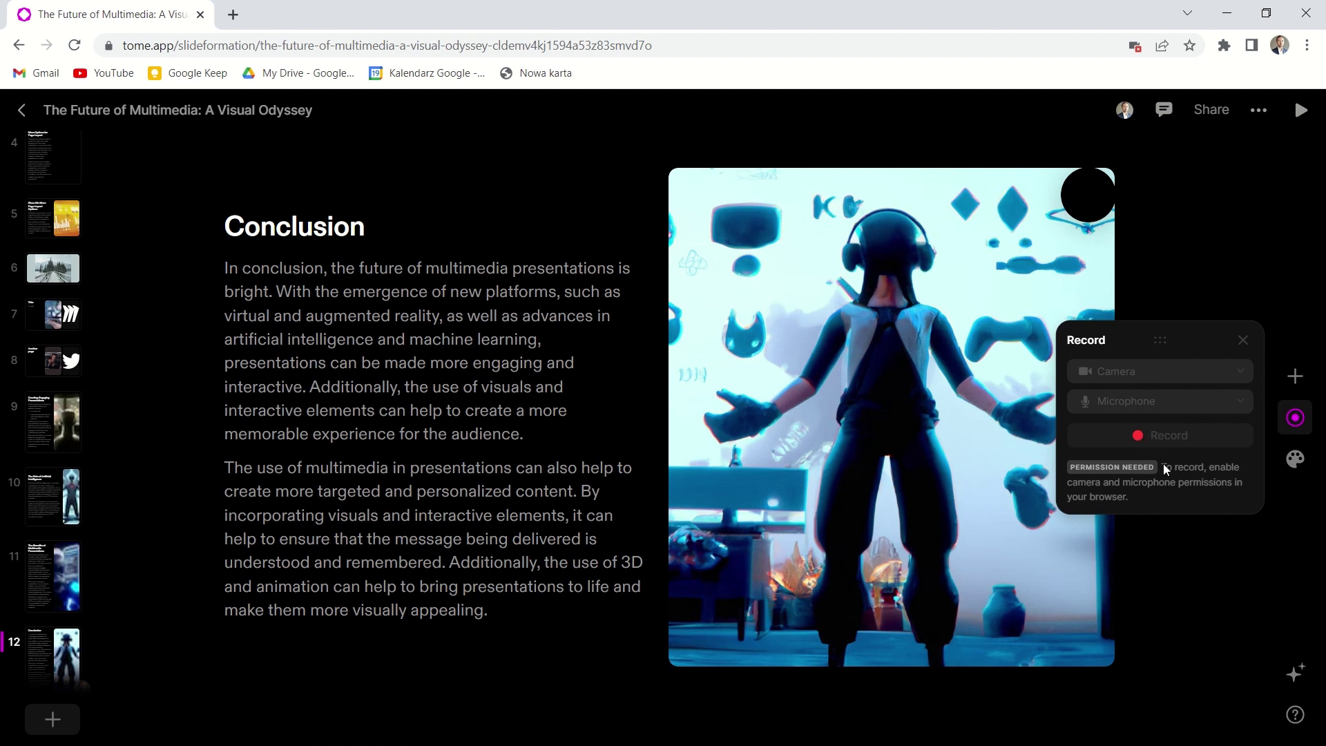
{"action": "left_click", "coordinate": [1243, 341]}
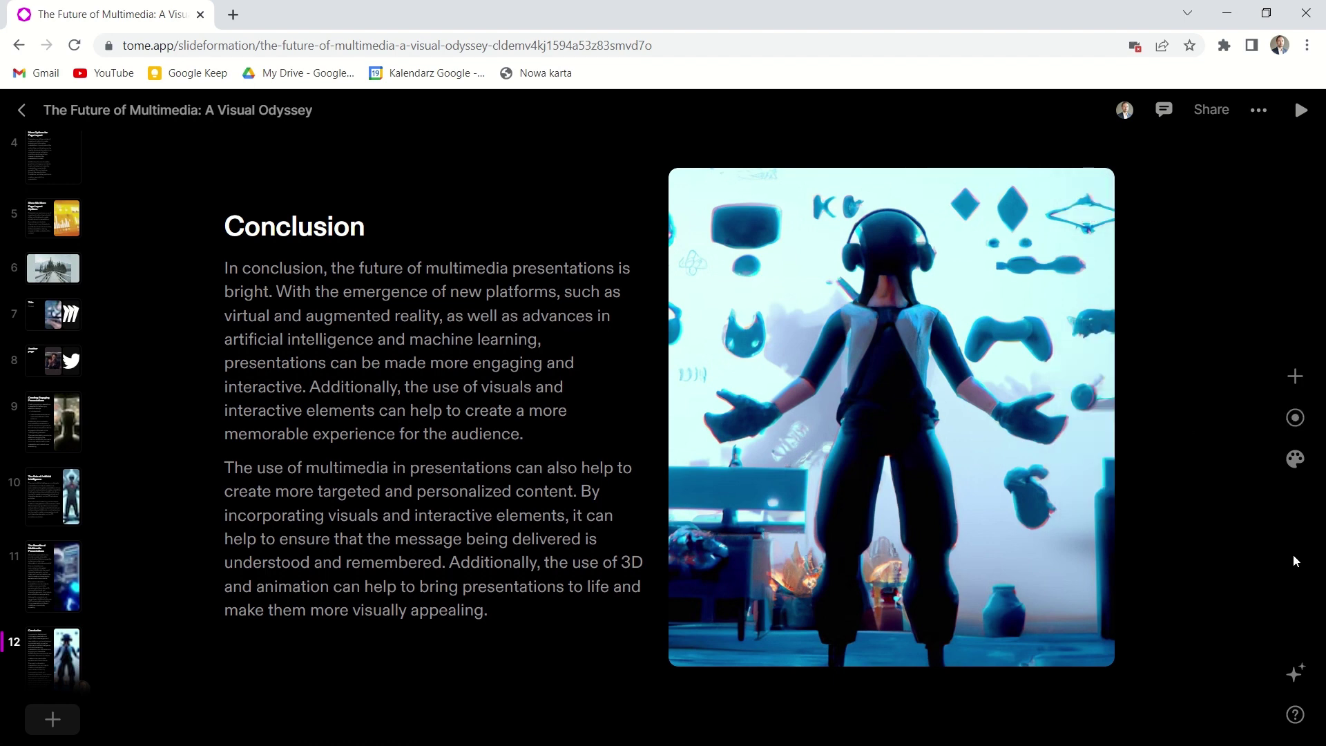
Embed the piotrgarlej.com website as a Web tile on the Conclusion slide using its copied address
{"action": "left_click", "coordinate": [1295, 377]}
{"action": "left_click", "coordinate": [1123, 462]}
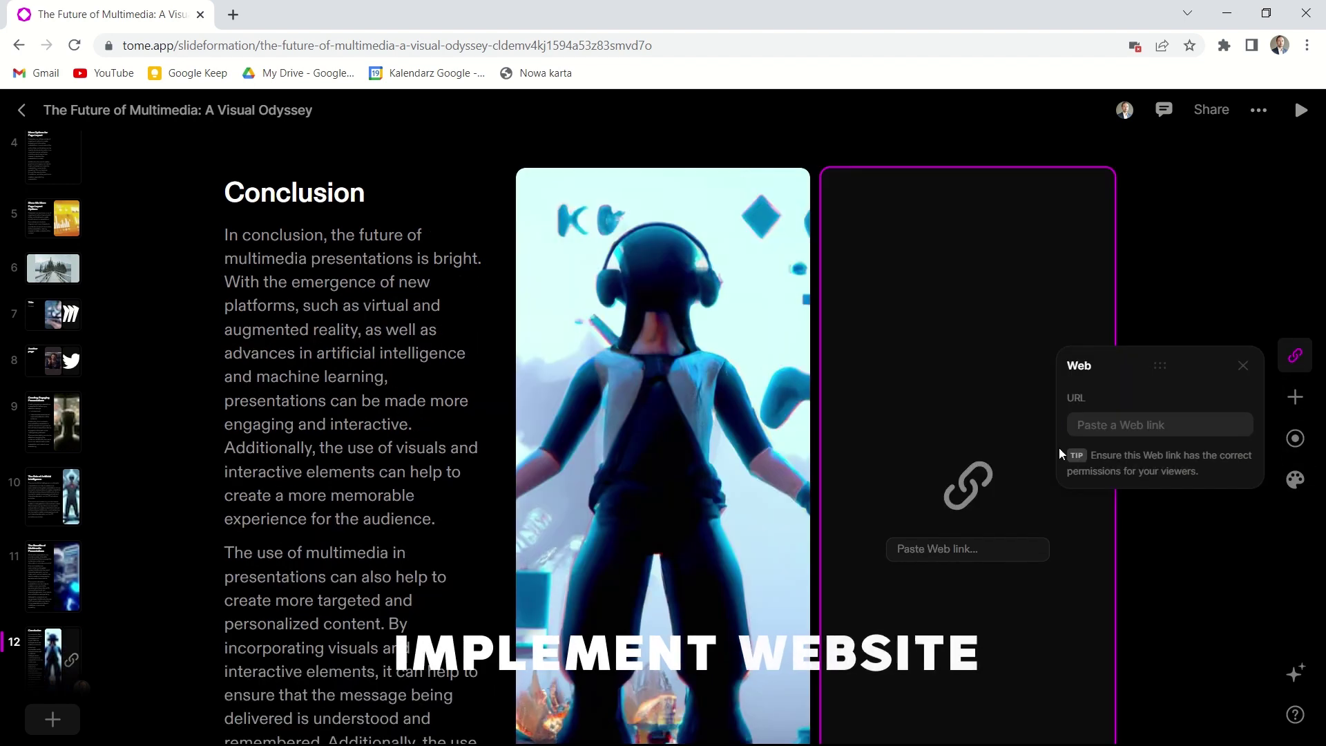
{"action": "key", "text": "alt+Tab"}
{"action": "key", "text": "ctrl+l"}
{"action": "key", "text": "ctrl+c"}
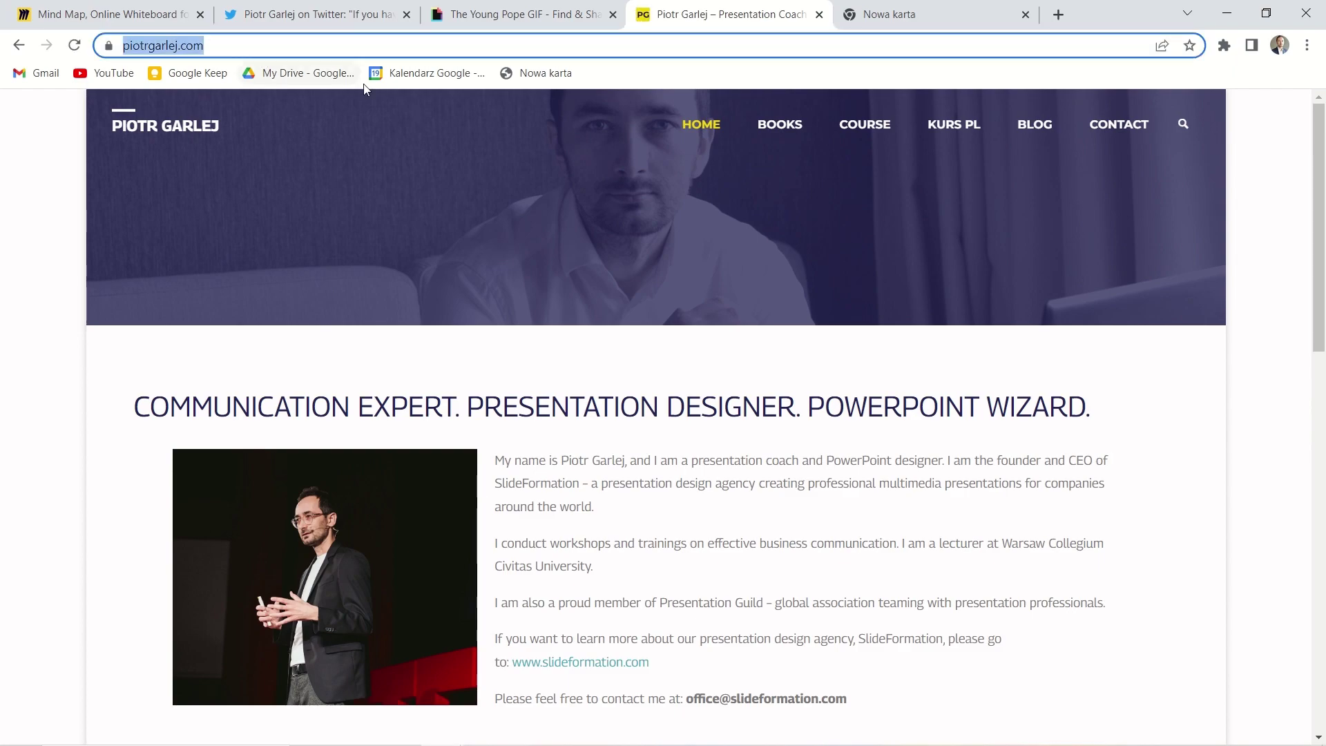
{"action": "key", "text": "alt+Tab"}
{"action": "left_click", "coordinate": [933, 549]}
{"action": "key", "text": "ctrl+v"}
{"action": "key", "text": "Return"}
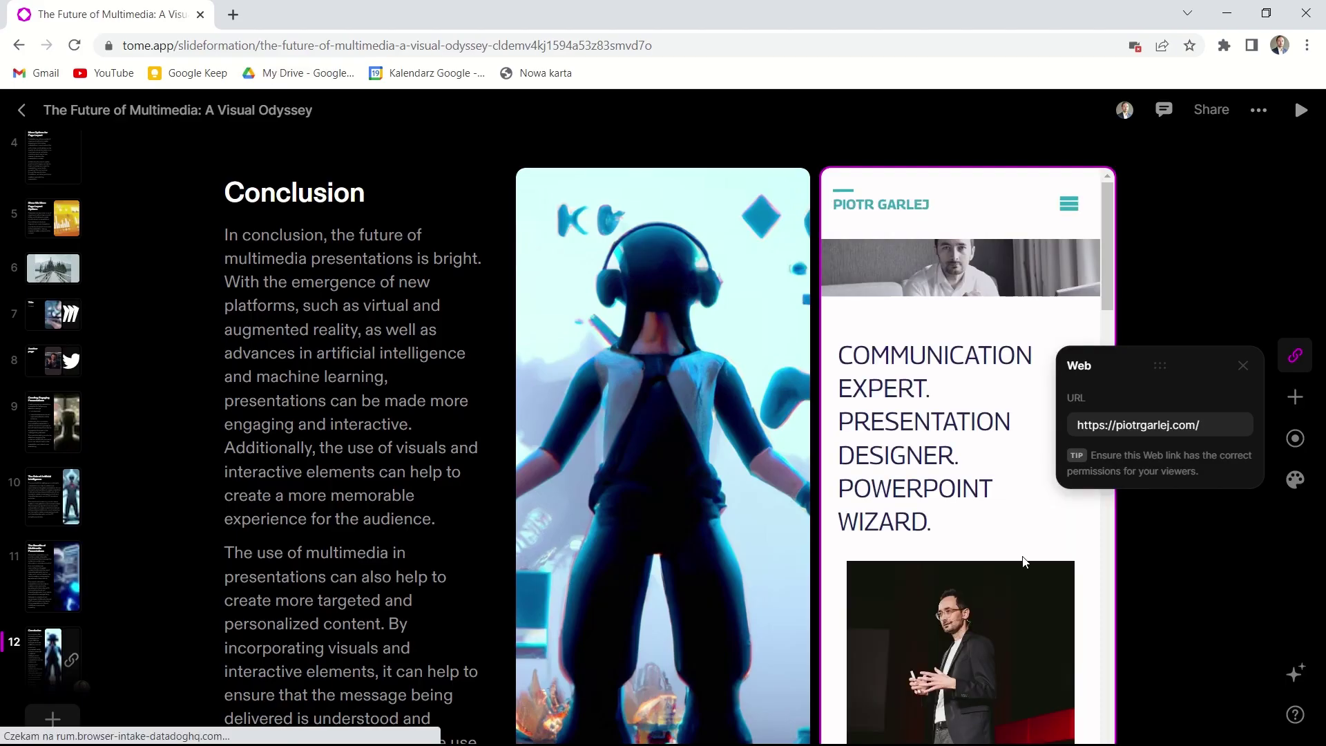
{"action": "left_click", "coordinate": [1244, 366]}
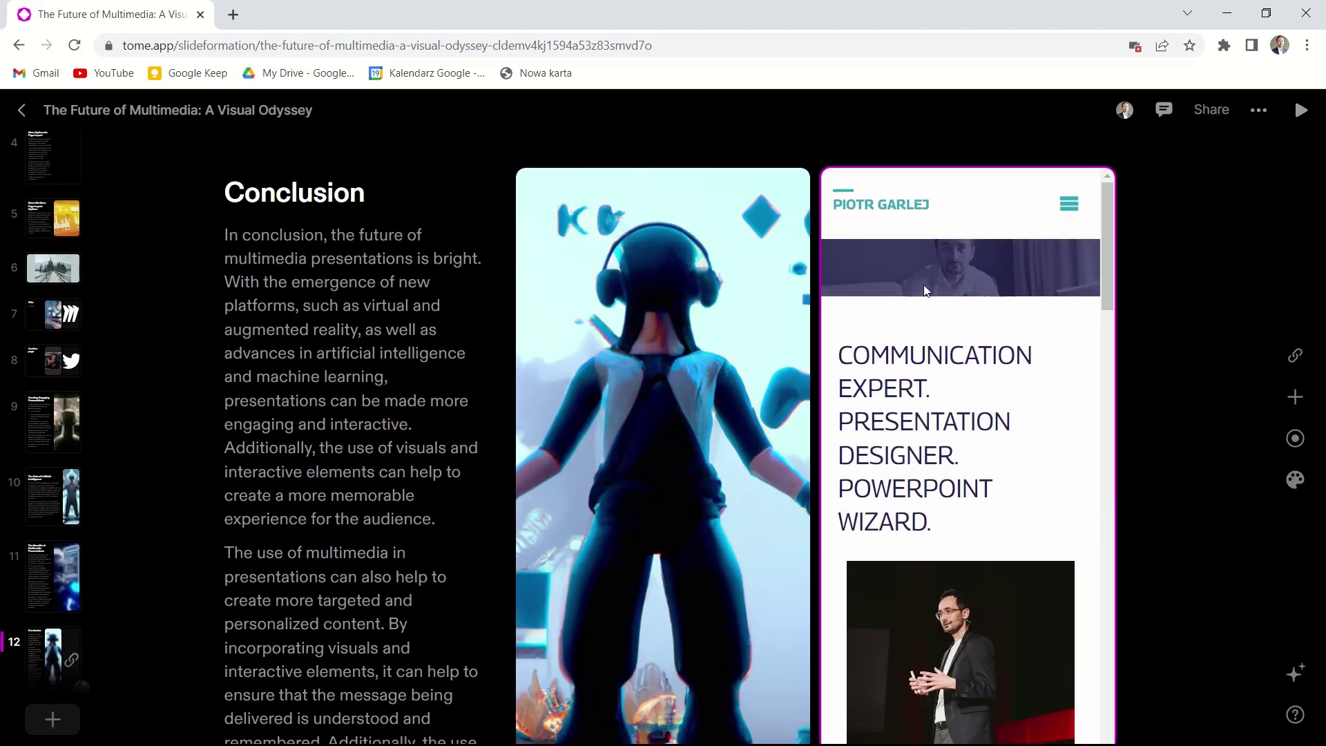
{"action": "scroll", "coordinate": [966, 415], "scroll_direction": "down", "scroll_amount": 10}
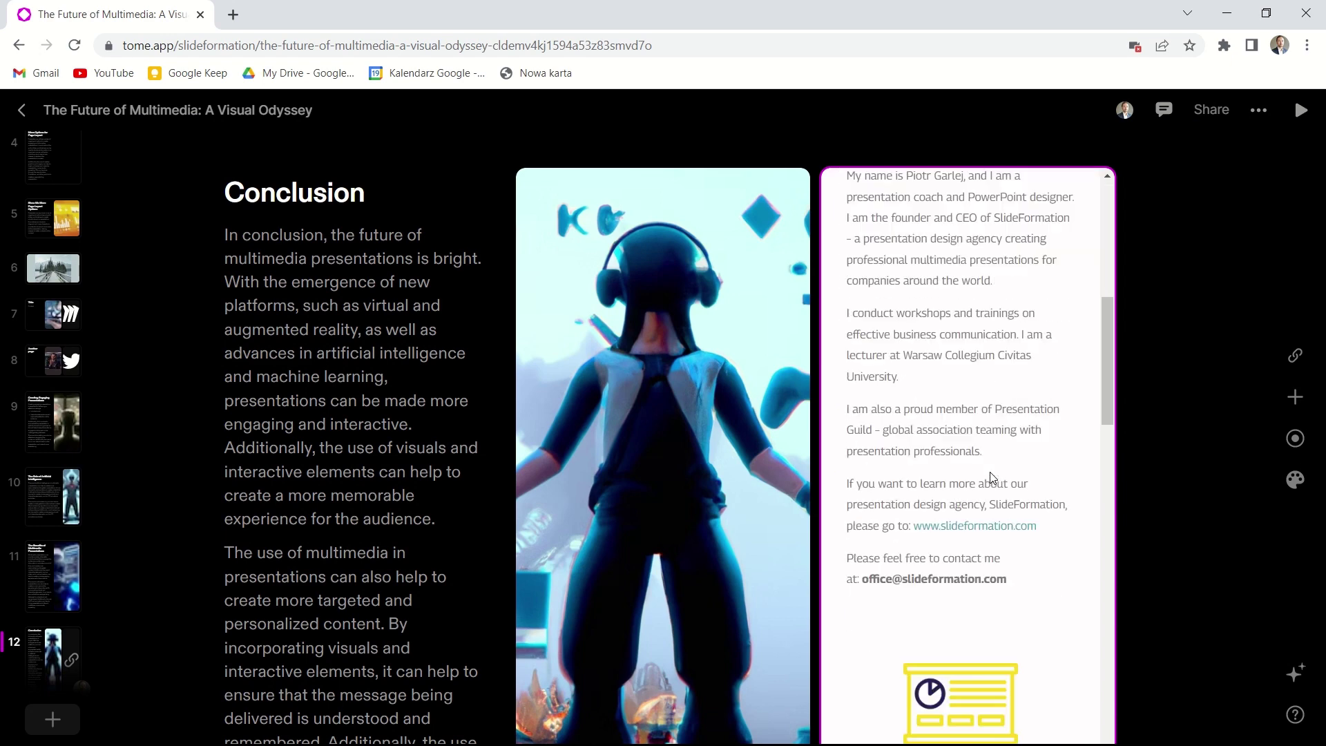
{"action": "scroll", "coordinate": [989, 471], "scroll_direction": "down", "scroll_amount": 3}
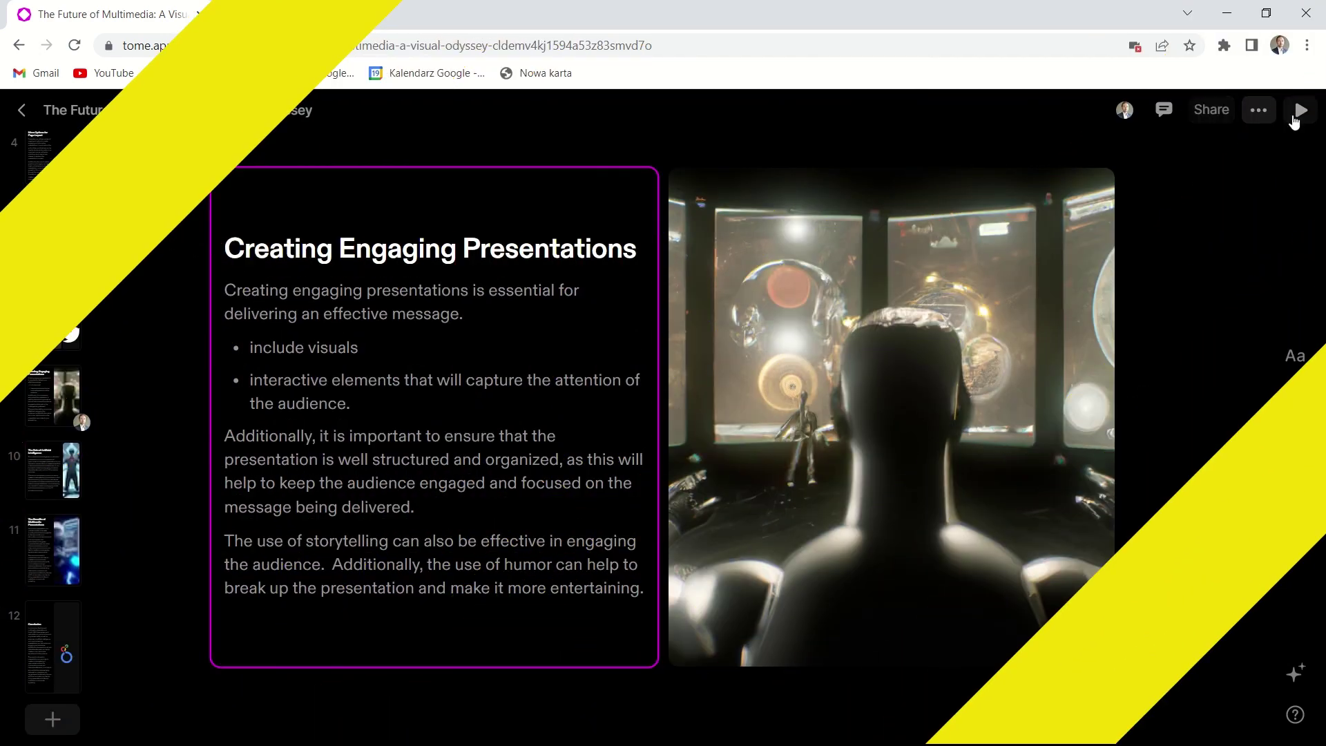
Play the deck as a presentation and switch it to fullscreen view
{"action": "left_click", "coordinate": [1298, 112]}
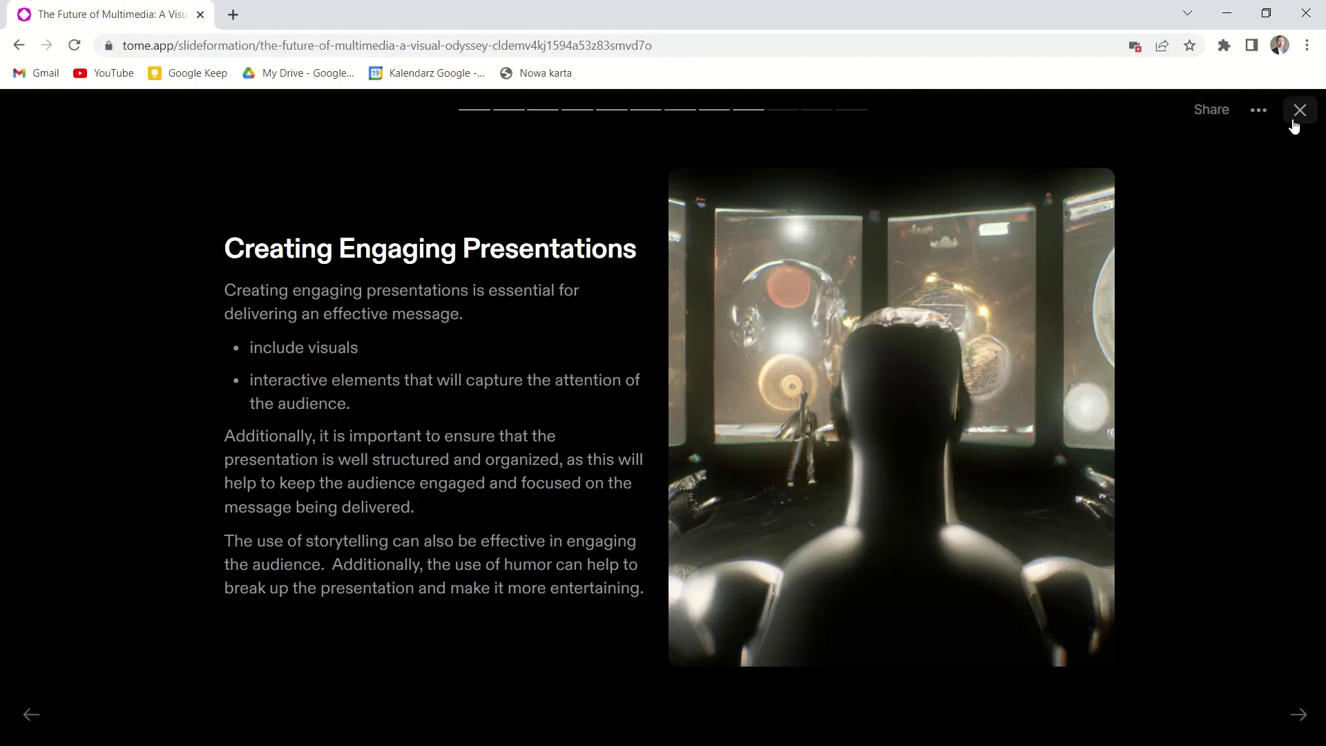
{"action": "left_click", "coordinate": [1259, 113]}
{"action": "left_click", "coordinate": [1166, 178]}
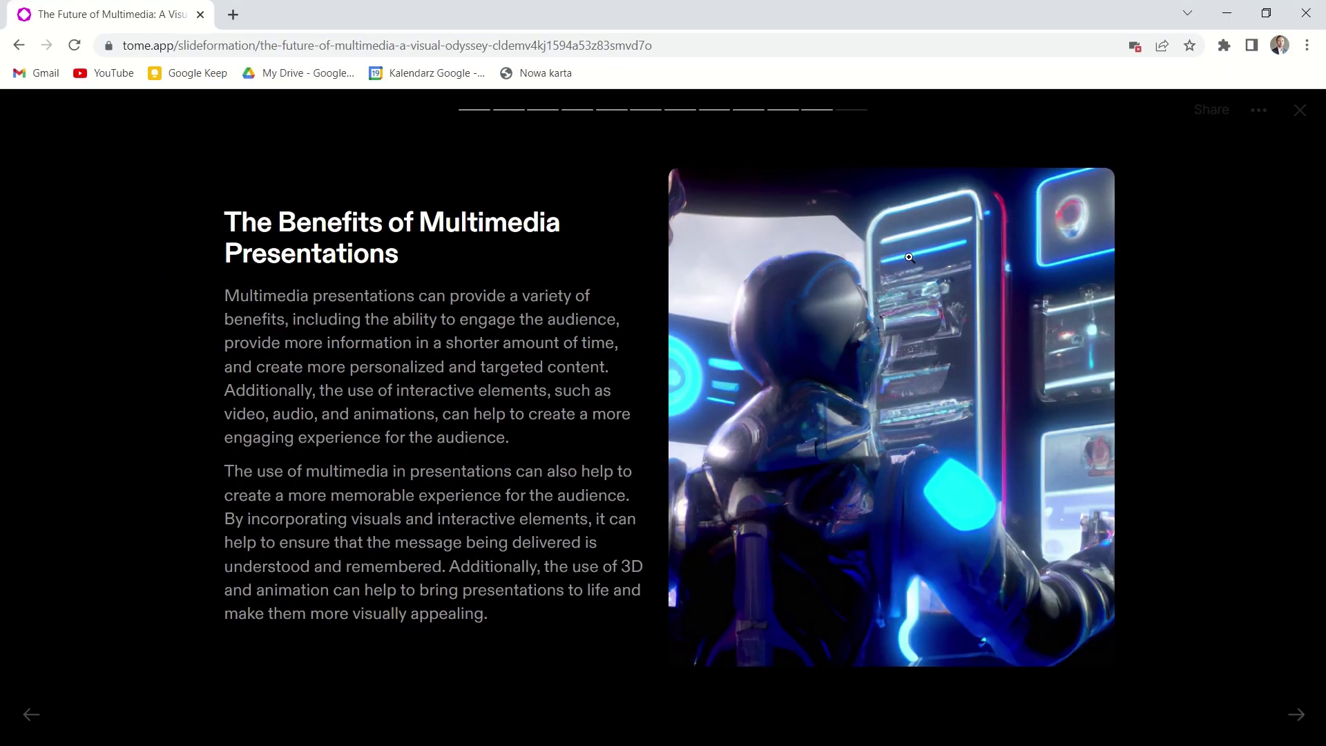
Open the deck's Share settings, where anyone with the link can play it
{"action": "left_click", "coordinate": [1211, 112]}
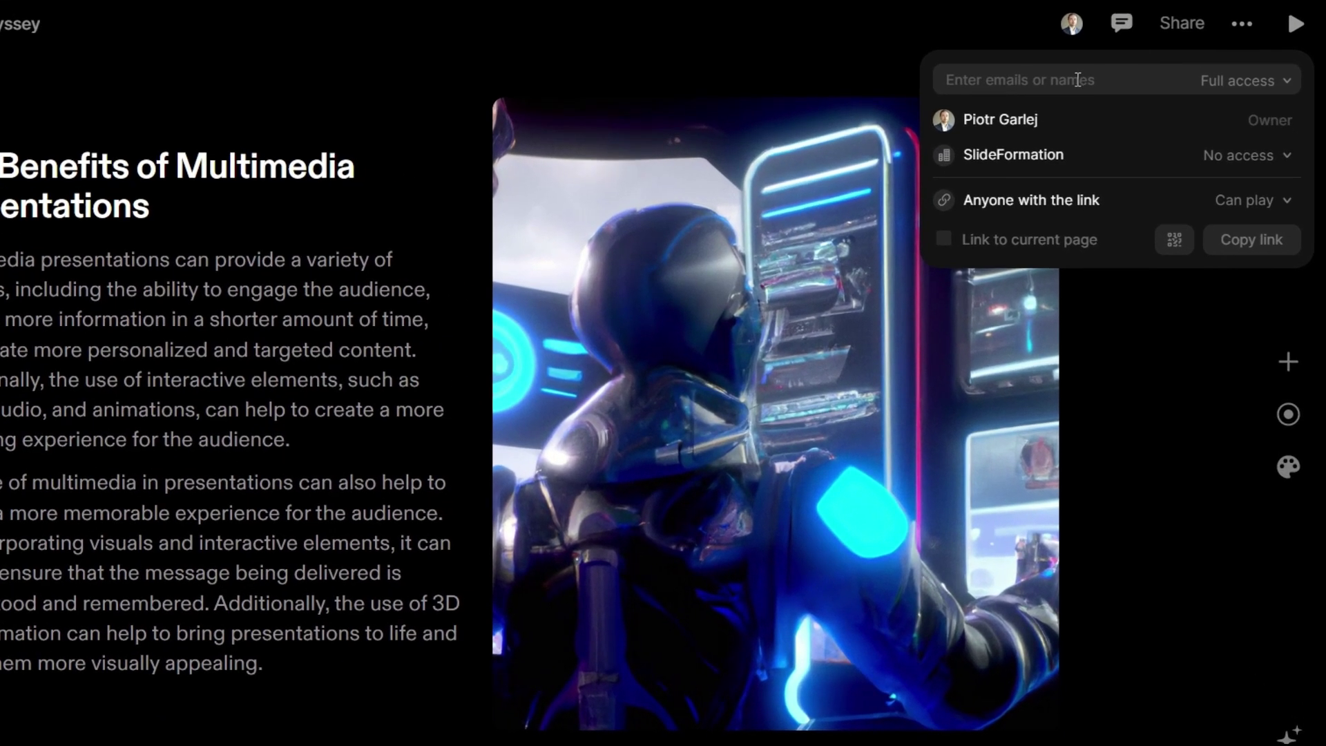